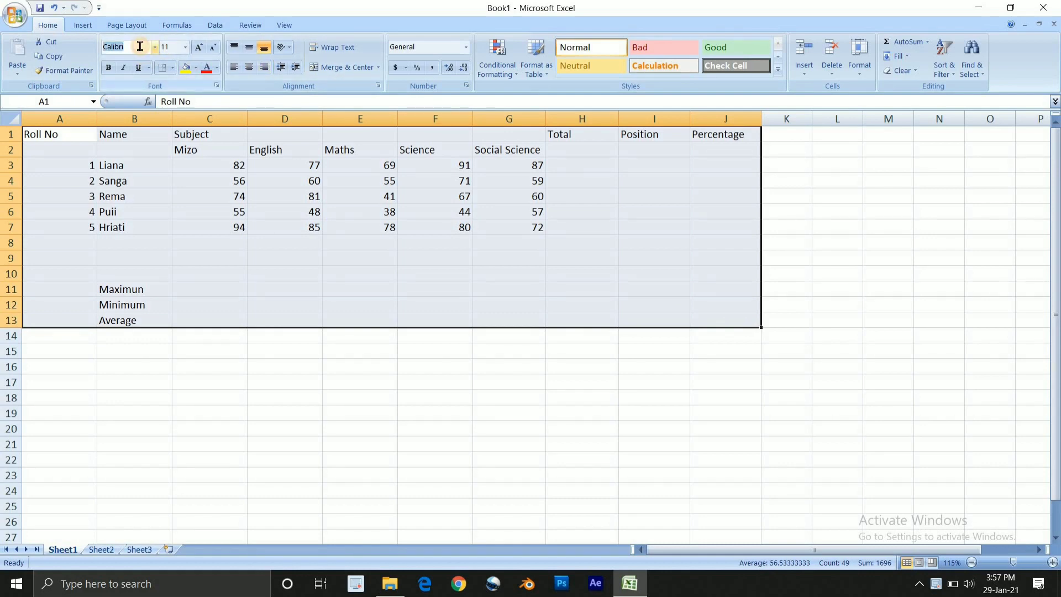
Step: Set the font of A1:J13 to Times New Roman size 12 and widen column G to fit the Social Science heading
{"action": "type", "text": "Times New Roi"}
{"action": "key", "text": "Return"}
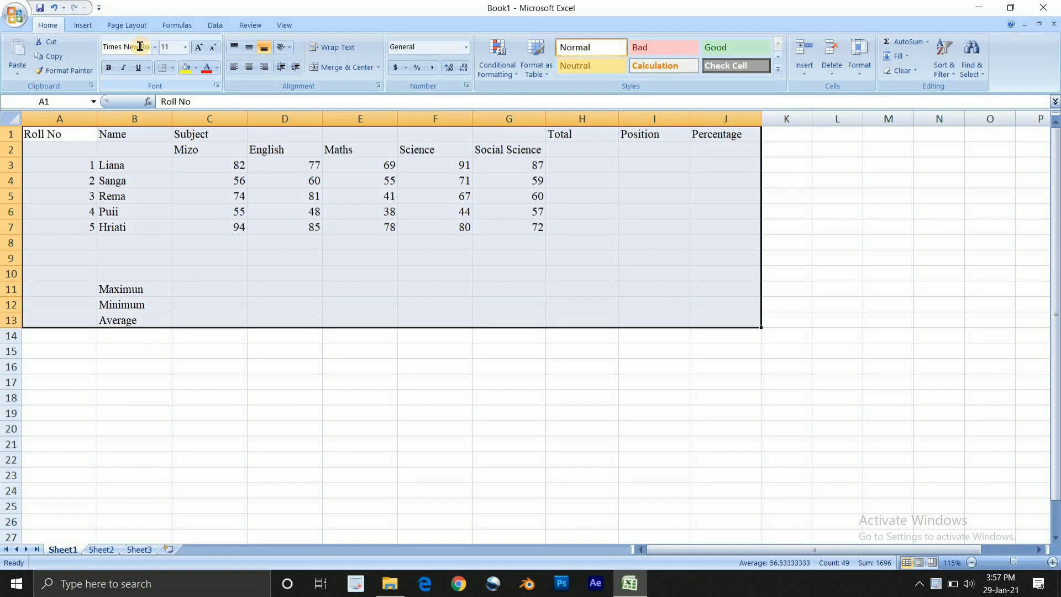
{"action": "left_click", "coordinate": [202, 49]}
{"action": "left_click", "coordinate": [332, 364]}
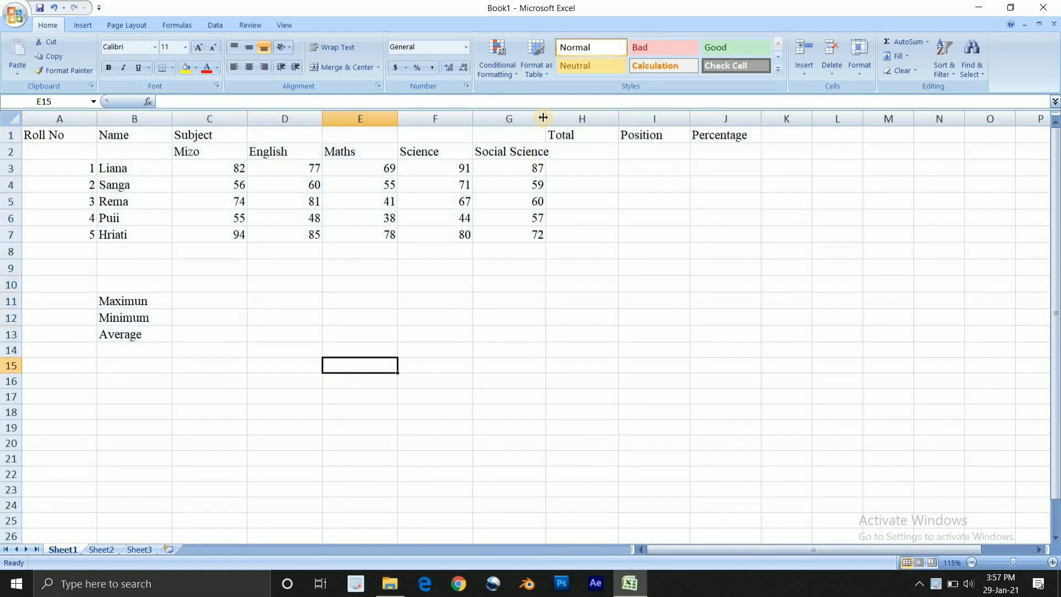
{"action": "left_click_drag", "start_coordinate": [550, 122], "coordinate": [553, 122]}
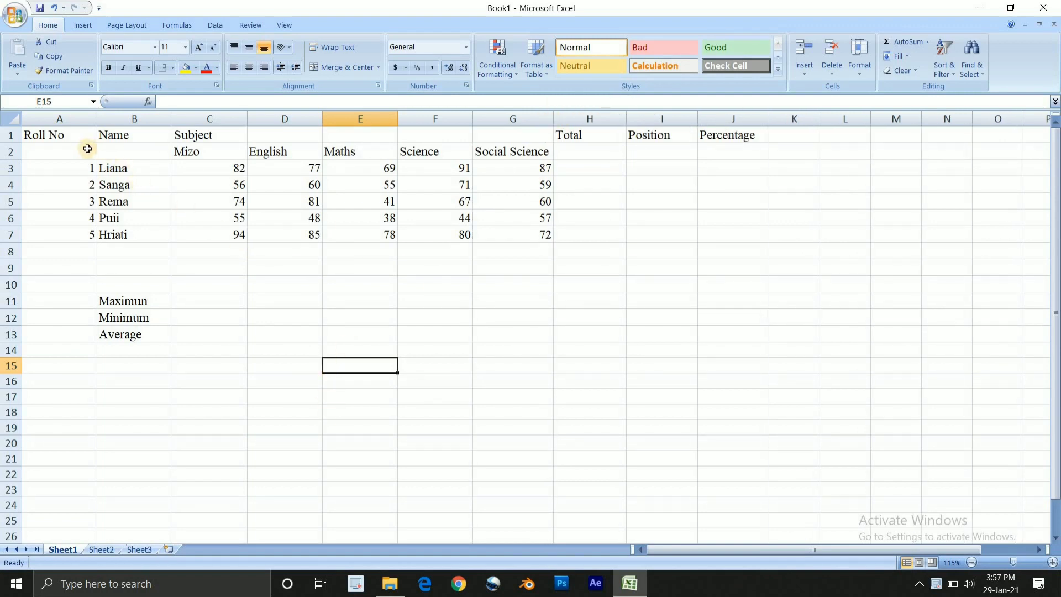
Step: Apply All Borders to the marks table in A1:J7
{"action": "left_click_drag", "start_coordinate": [60, 138], "coordinate": [718, 235]}
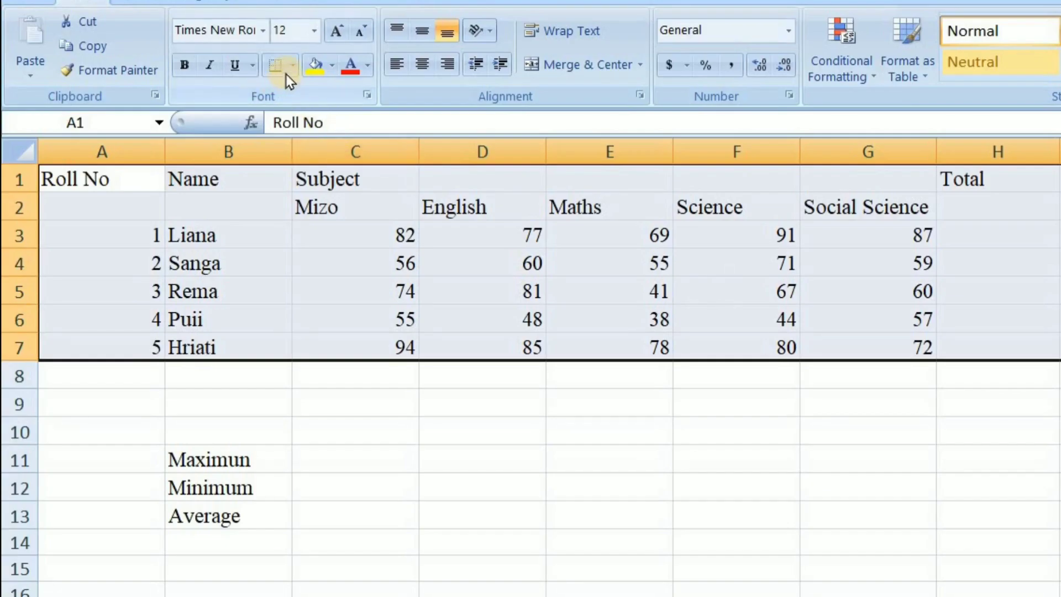
{"action": "left_click", "coordinate": [291, 67]}
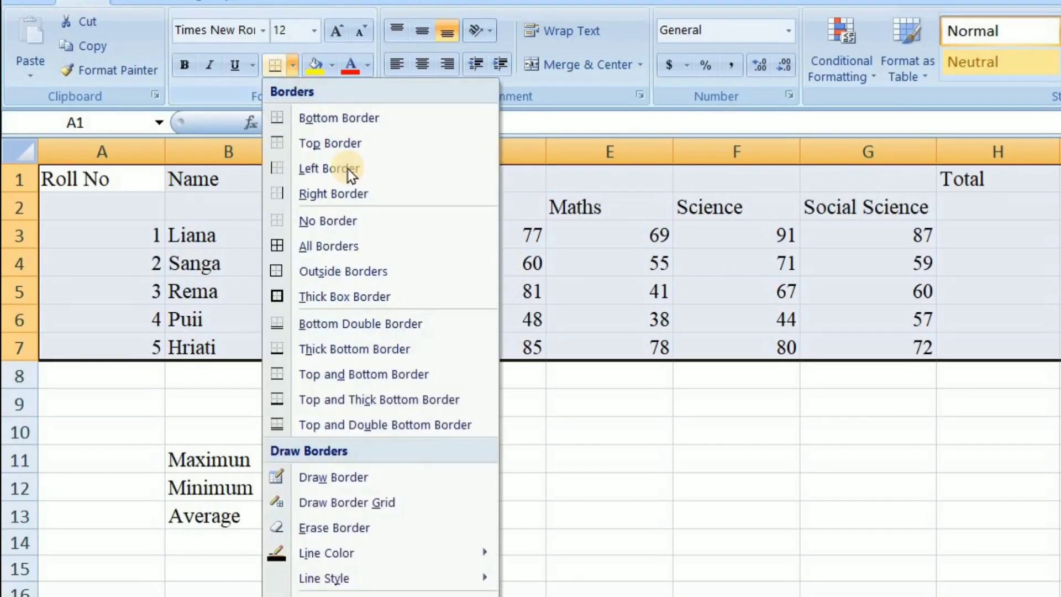
{"action": "left_click", "coordinate": [367, 243]}
{"action": "left_click", "coordinate": [592, 315]}
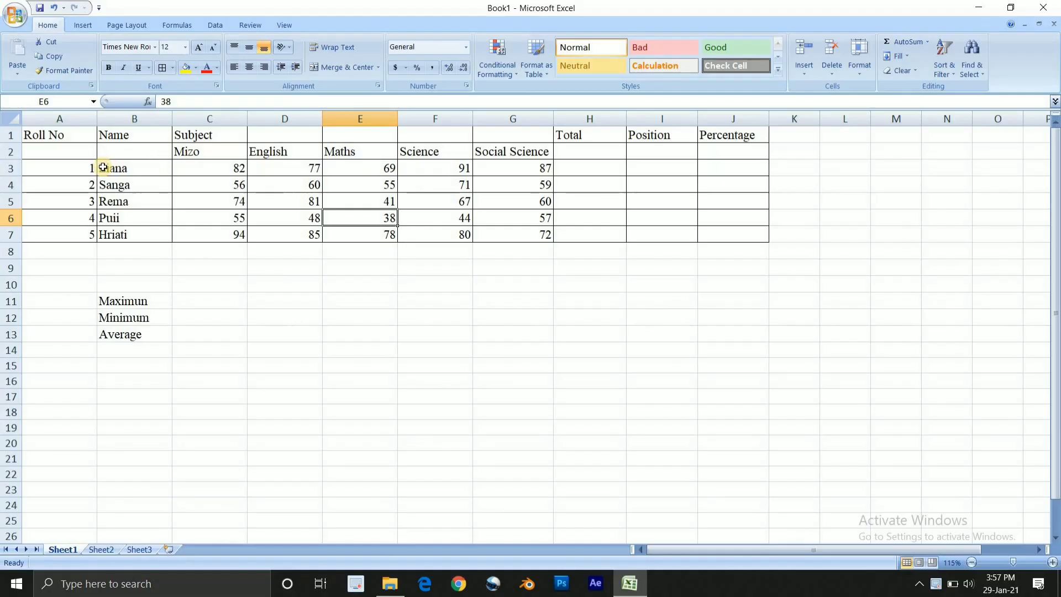
Step: Centre the contents of A1:J13 both vertically and horizontally
{"action": "left_click_drag", "start_coordinate": [87, 134], "coordinate": [747, 335]}
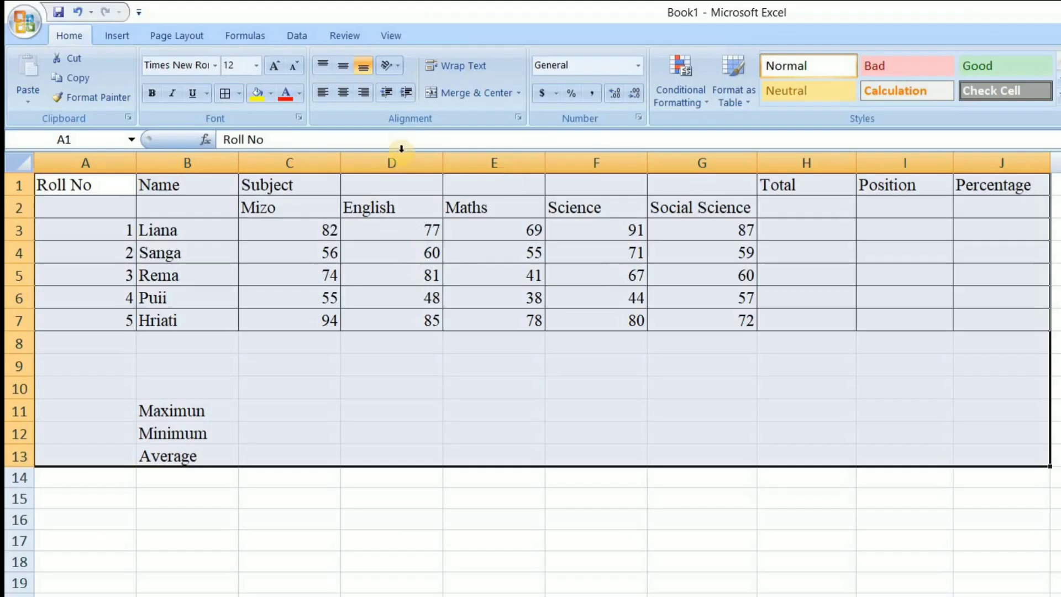
{"action": "left_click", "coordinate": [342, 66]}
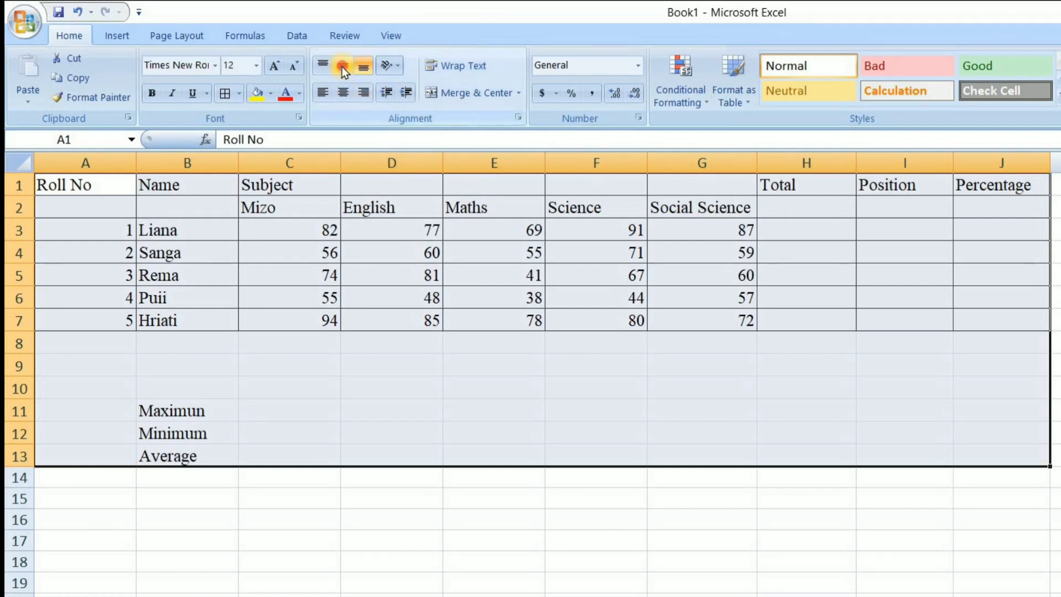
{"action": "left_click", "coordinate": [346, 97]}
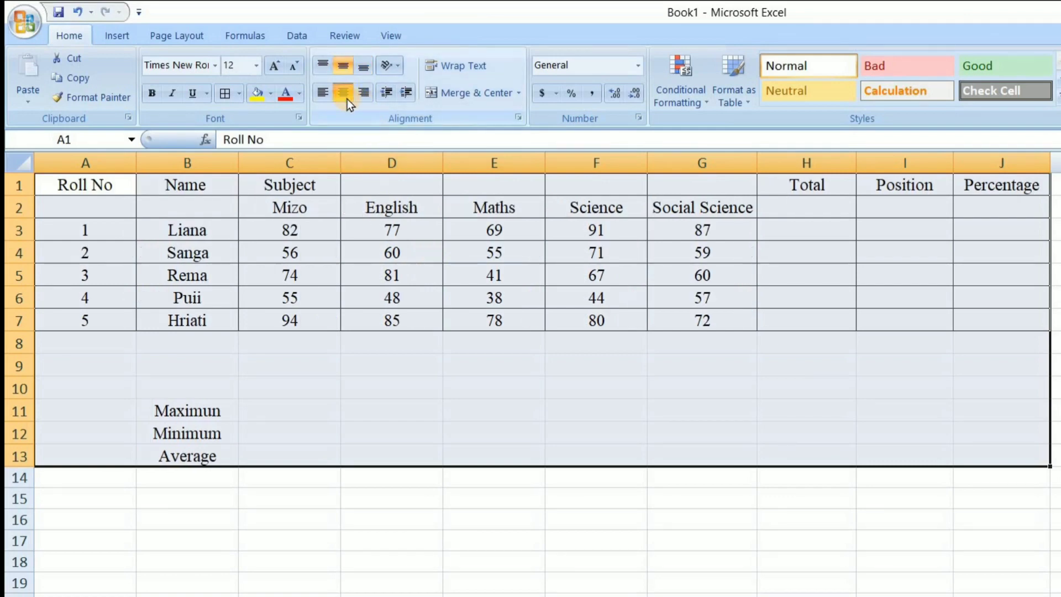
{"action": "left_click", "coordinate": [483, 473]}
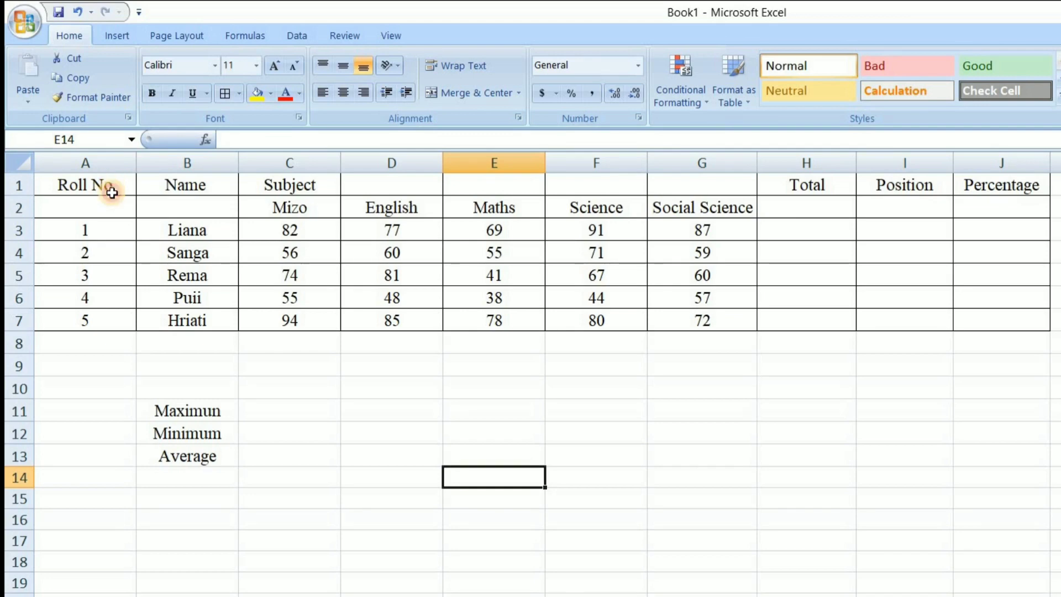
Step: Merge and centre the Roll No heading across A1:A2, Name across B1:B2 and Subject across C1:G1
{"action": "left_click_drag", "start_coordinate": [113, 193], "coordinate": [104, 206]}
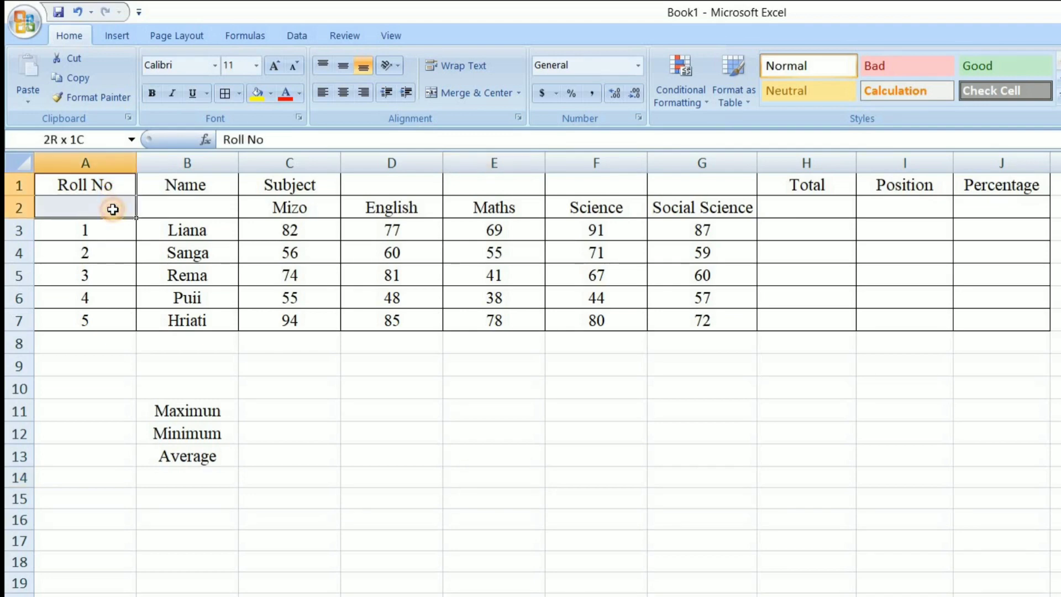
{"action": "left_click", "coordinate": [475, 95]}
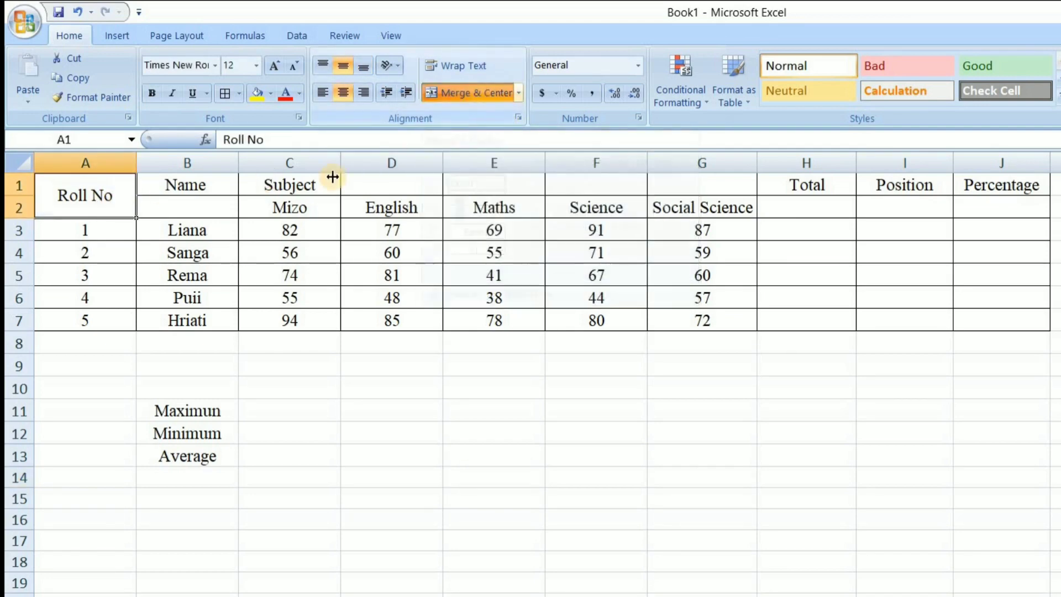
{"action": "left_click_drag", "start_coordinate": [210, 190], "coordinate": [233, 205]}
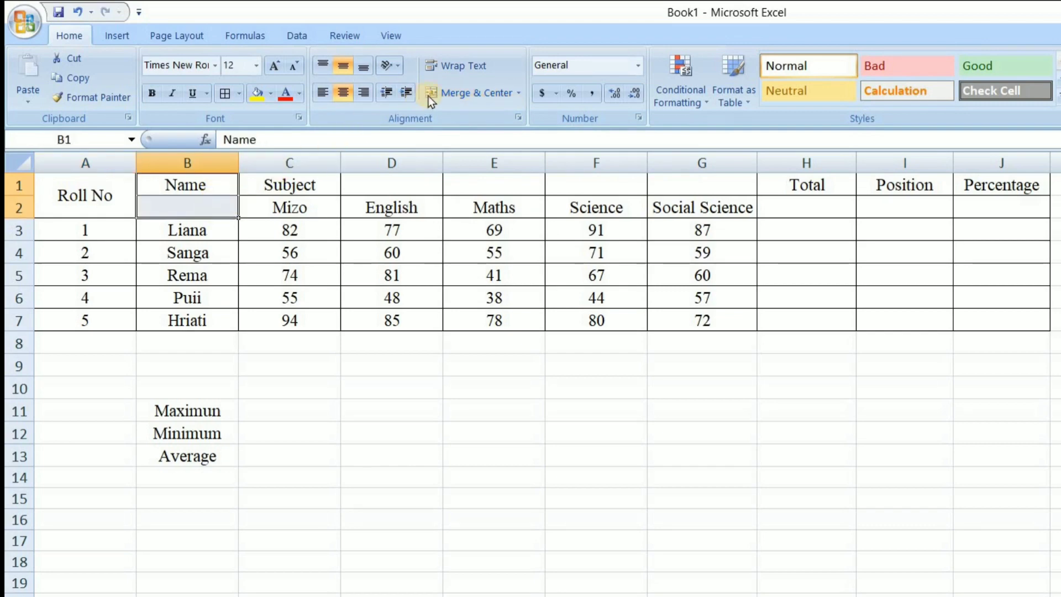
{"action": "left_click", "coordinate": [468, 91]}
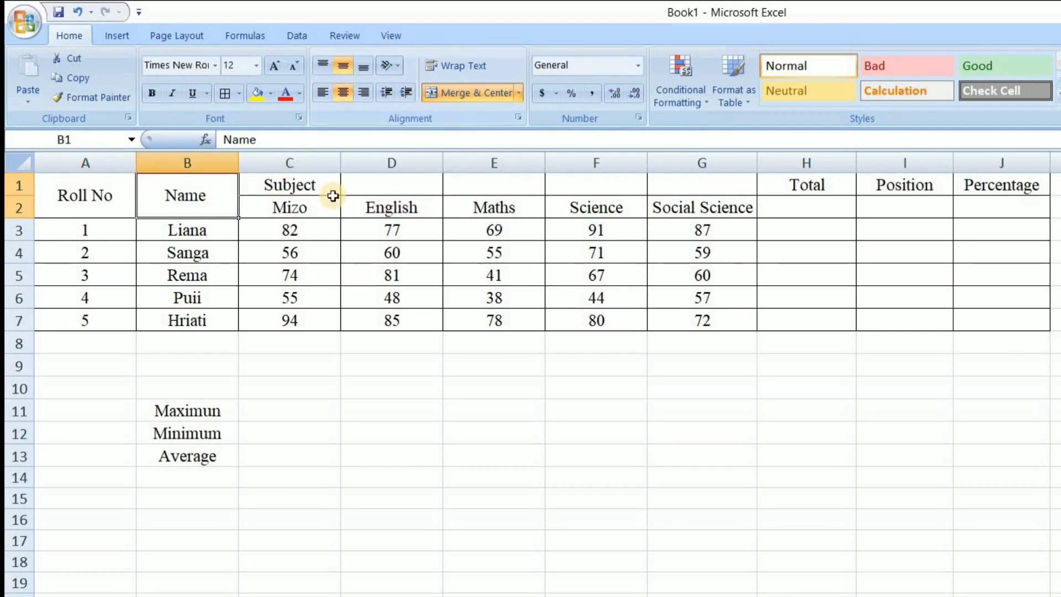
{"action": "left_click_drag", "start_coordinate": [339, 180], "coordinate": [678, 188]}
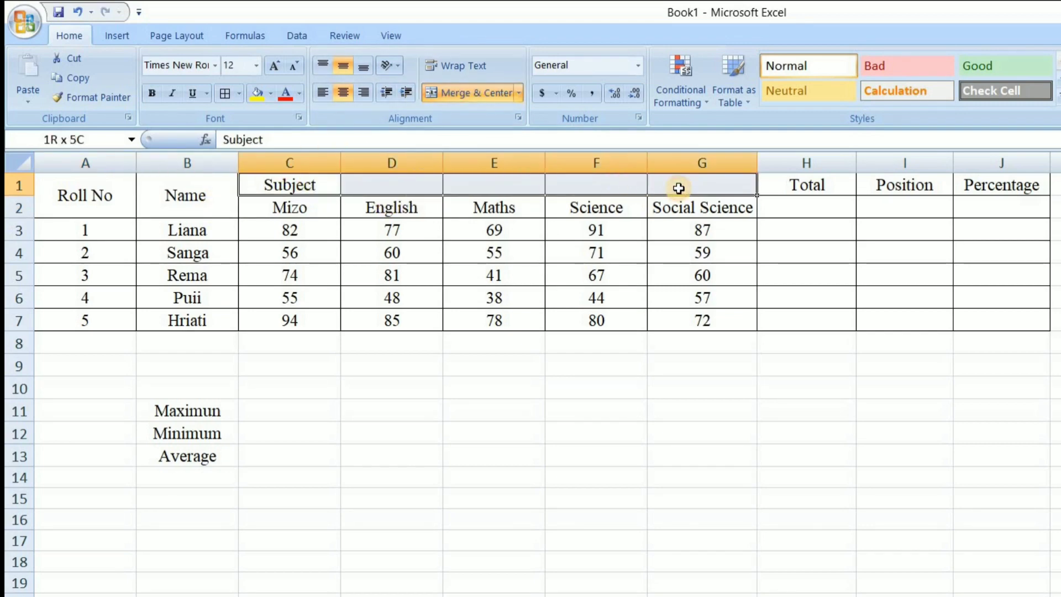
{"action": "left_click", "coordinate": [453, 92]}
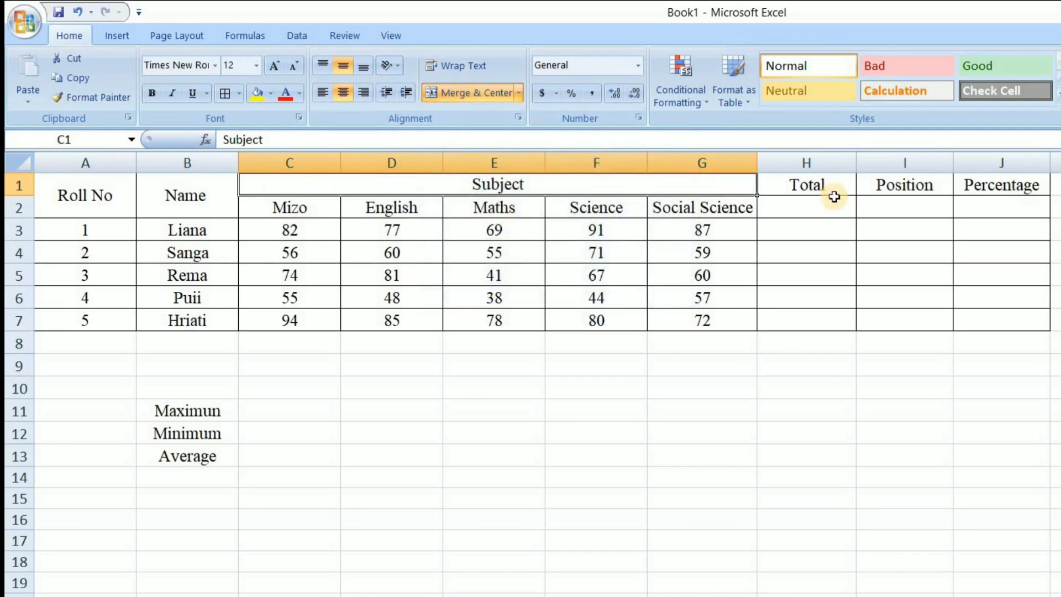
Step: Merge and centre the Total heading across H1:H2, Position across I1:I2 and Percentage across J1:J2
{"action": "left_click_drag", "start_coordinate": [836, 187], "coordinate": [834, 208]}
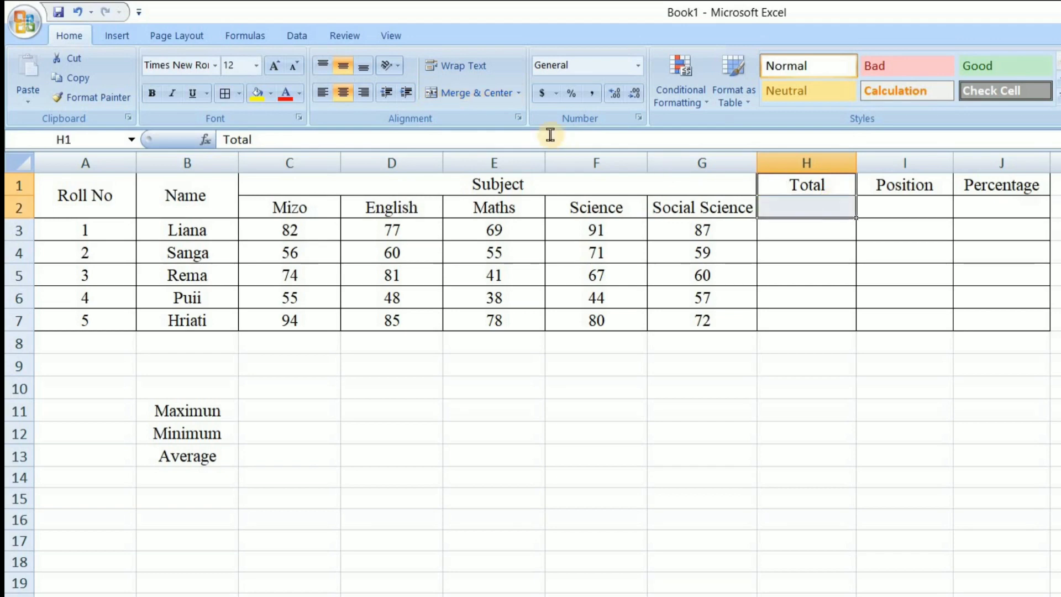
{"action": "left_click", "coordinate": [468, 92]}
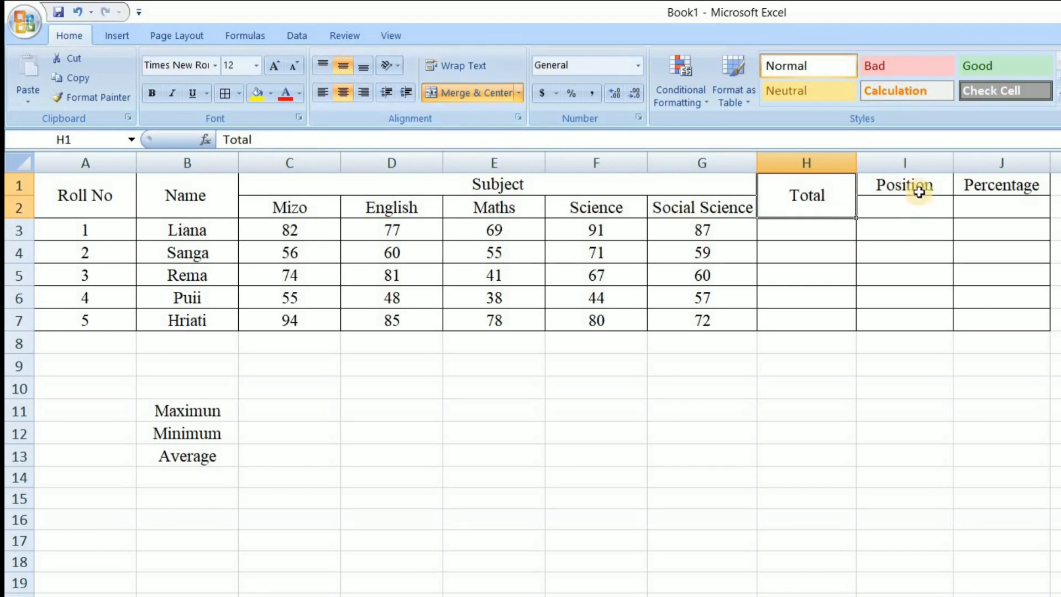
{"action": "left_click_drag", "start_coordinate": [912, 185], "coordinate": [918, 207]}
{"action": "left_click", "coordinate": [447, 92]}
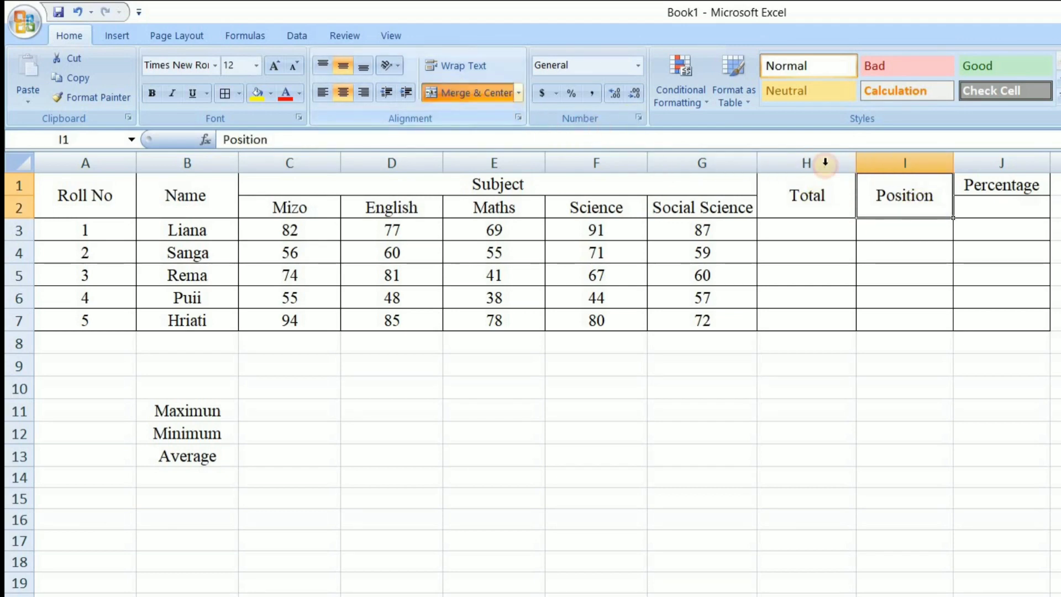
{"action": "left_click_drag", "start_coordinate": [992, 187], "coordinate": [994, 206]}
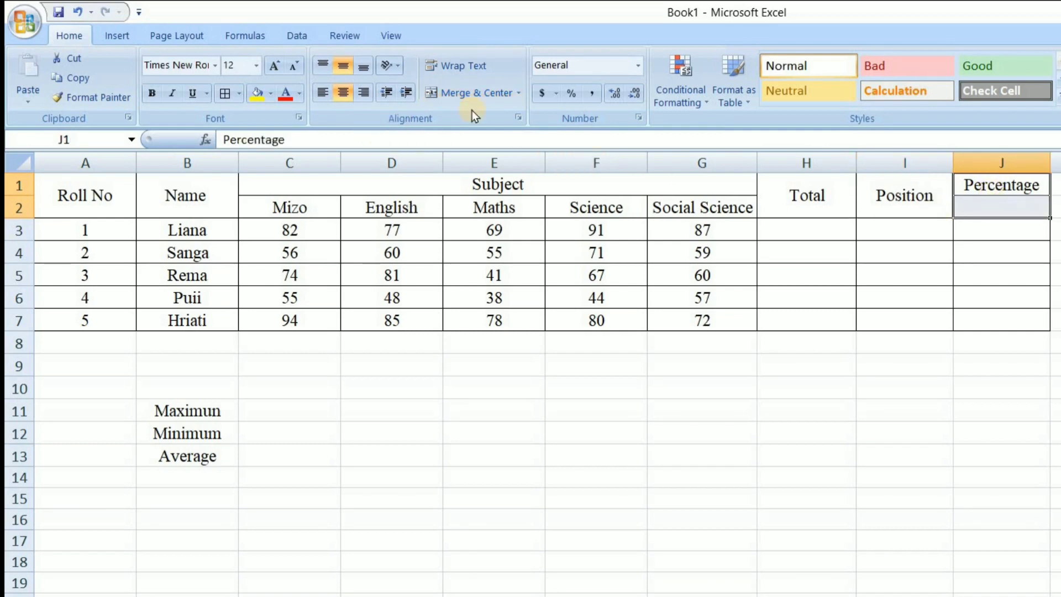
{"action": "left_click", "coordinate": [481, 93]}
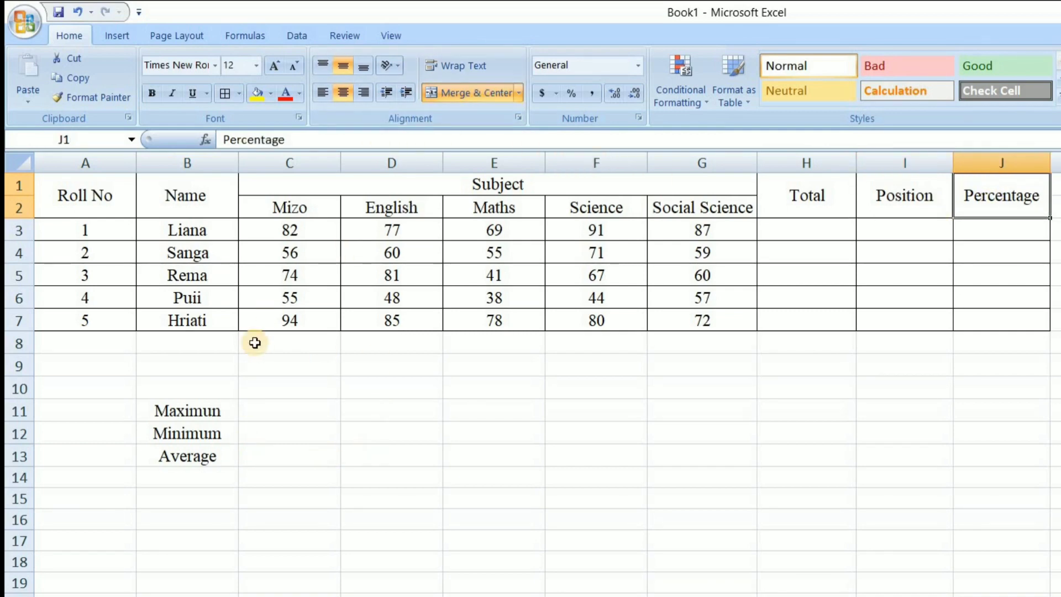
Step: Calculate the first student's total in H3 with the formula =sum(C3:G3)
{"action": "left_click", "coordinate": [806, 226]}
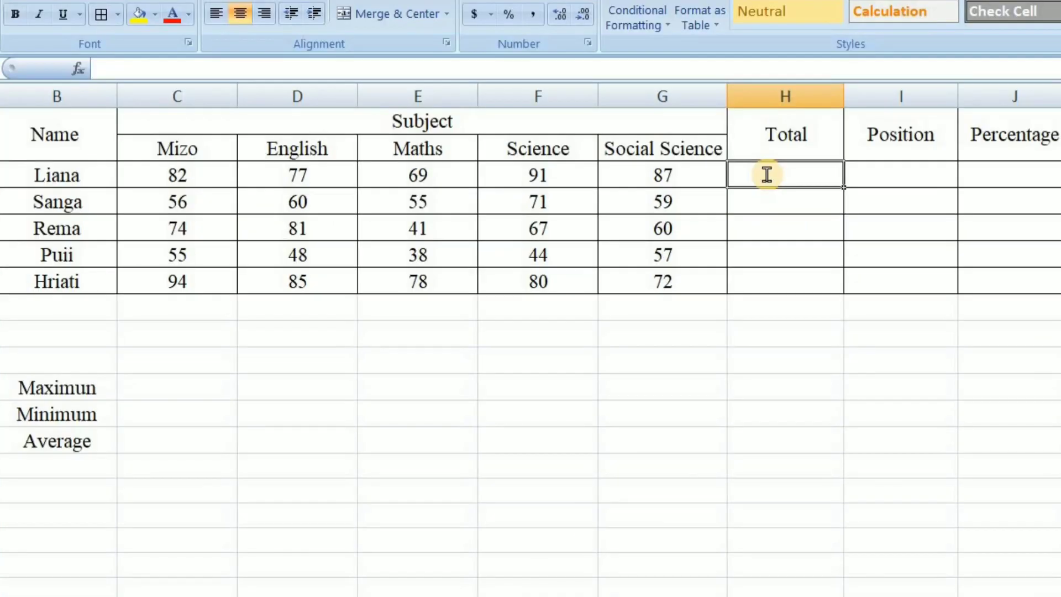
{"action": "type", "text": "="}
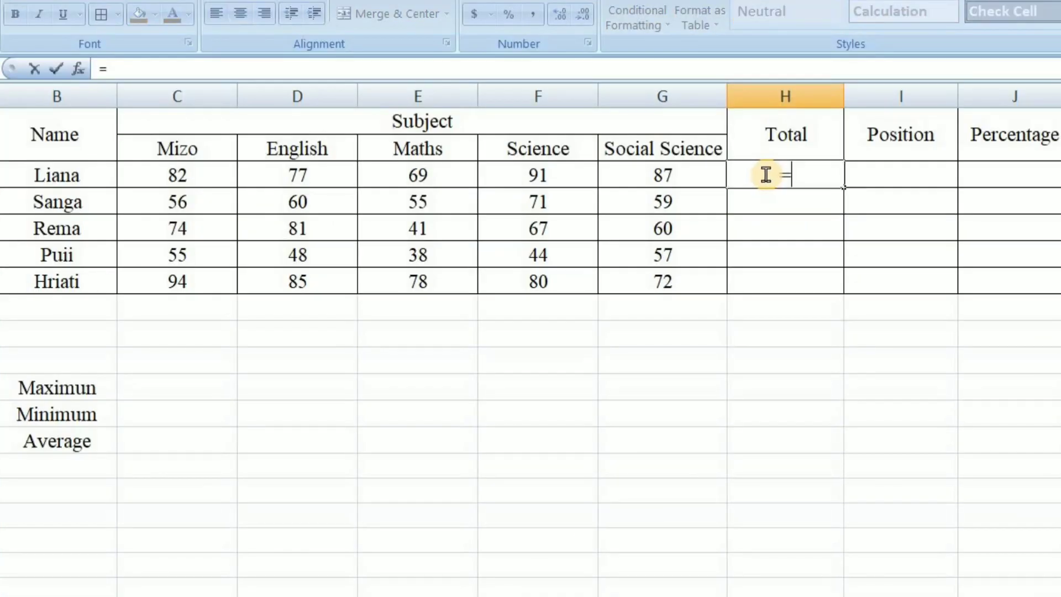
{"action": "type", "text": "sum("}
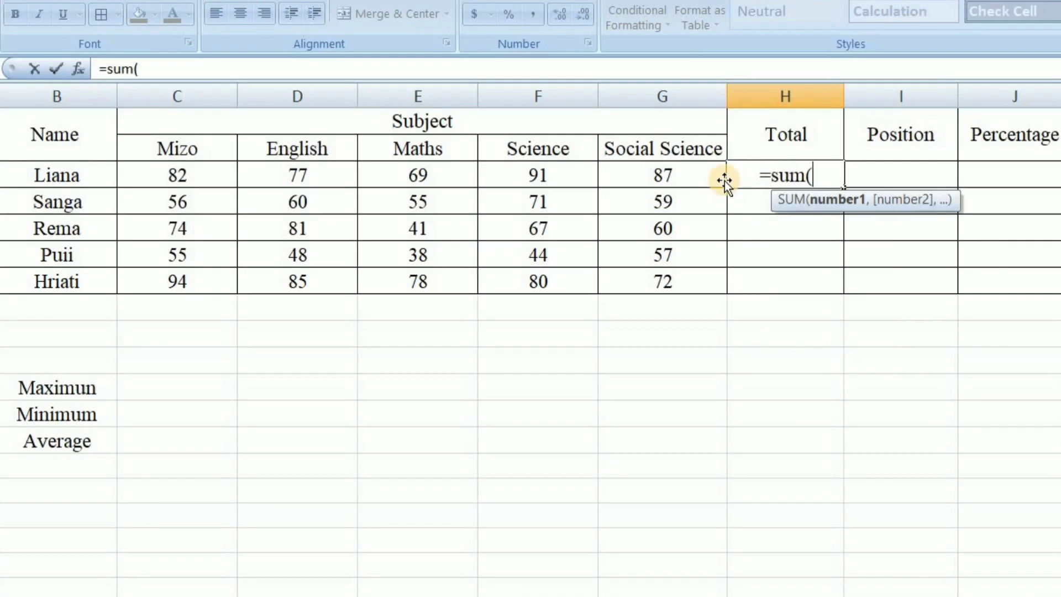
{"action": "left_click_drag", "start_coordinate": [232, 175], "coordinate": [654, 180]}
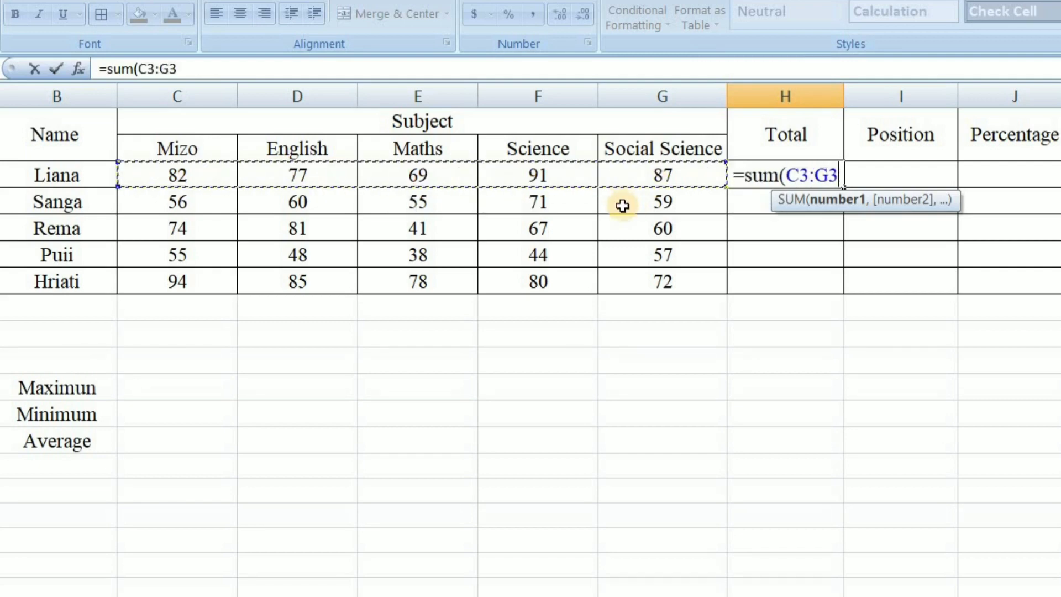
{"action": "type", "text": ")"}
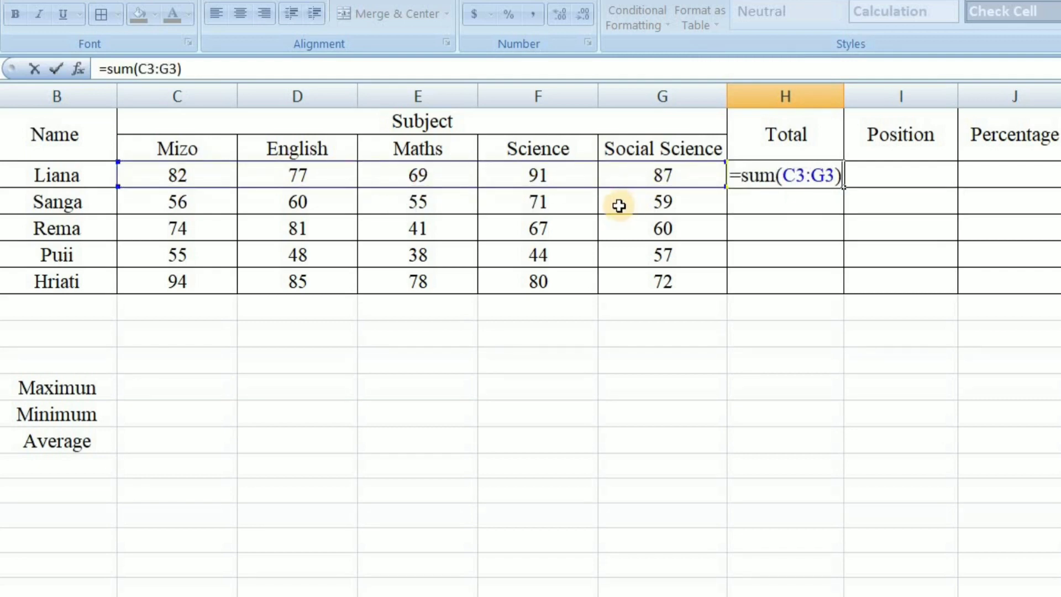
{"action": "key", "text": "Return"}
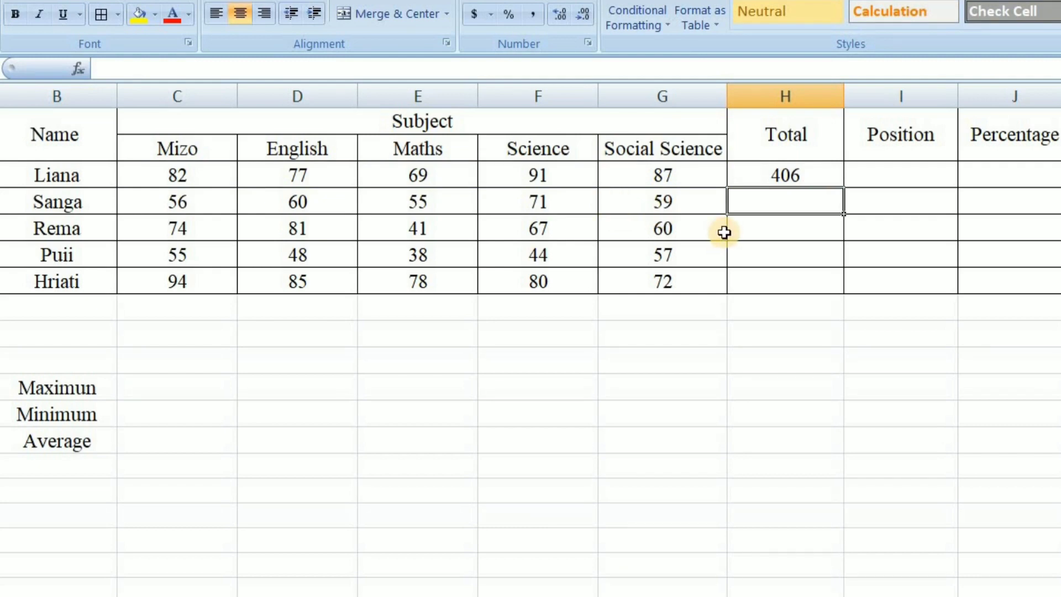
Step: Enter =sum(C4:G4) in H4 and fill the formula down to H7 to total the remaining students' marks
{"action": "type", "text": "=s"}
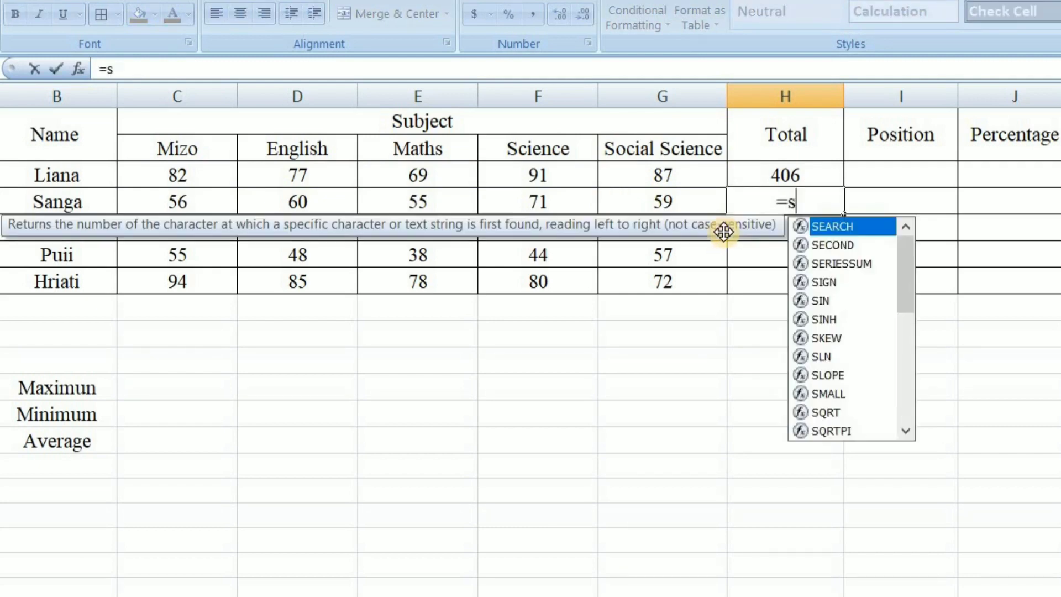
{"action": "type", "text": "um("}
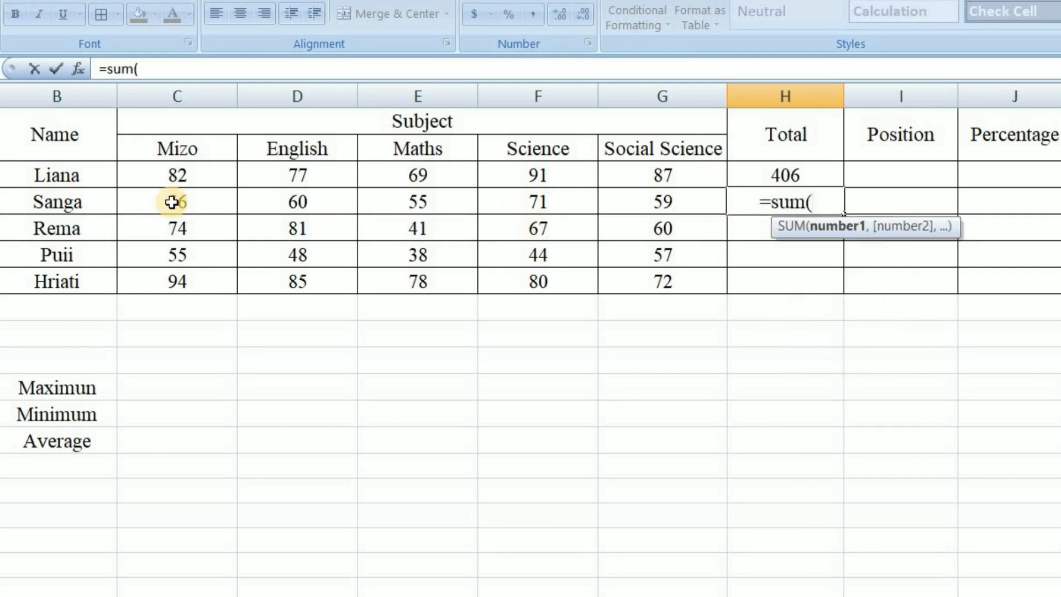
{"action": "left_click_drag", "start_coordinate": [173, 201], "coordinate": [678, 210]}
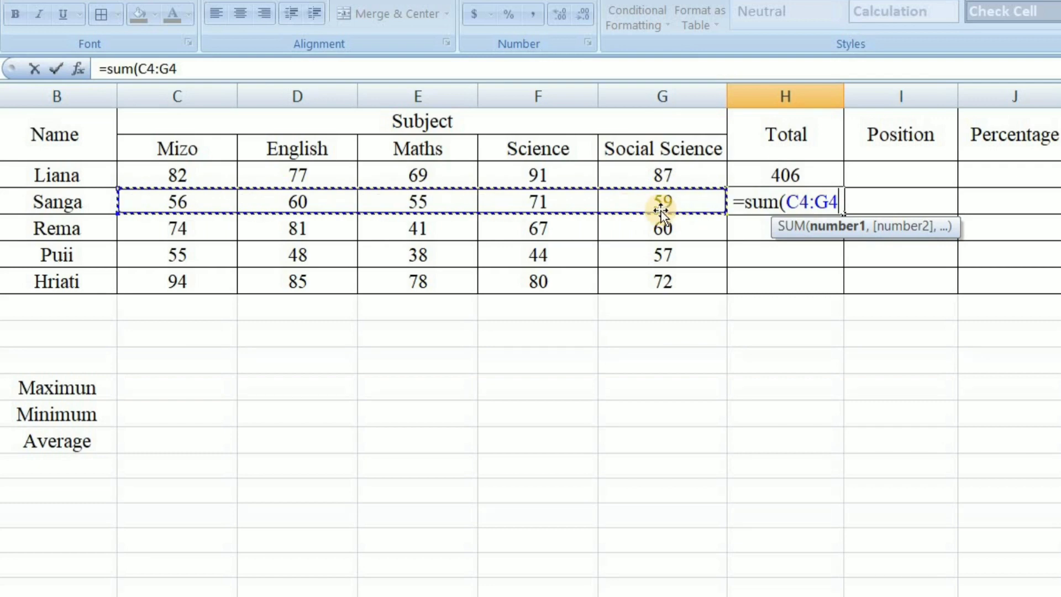
{"action": "type", "text": ")"}
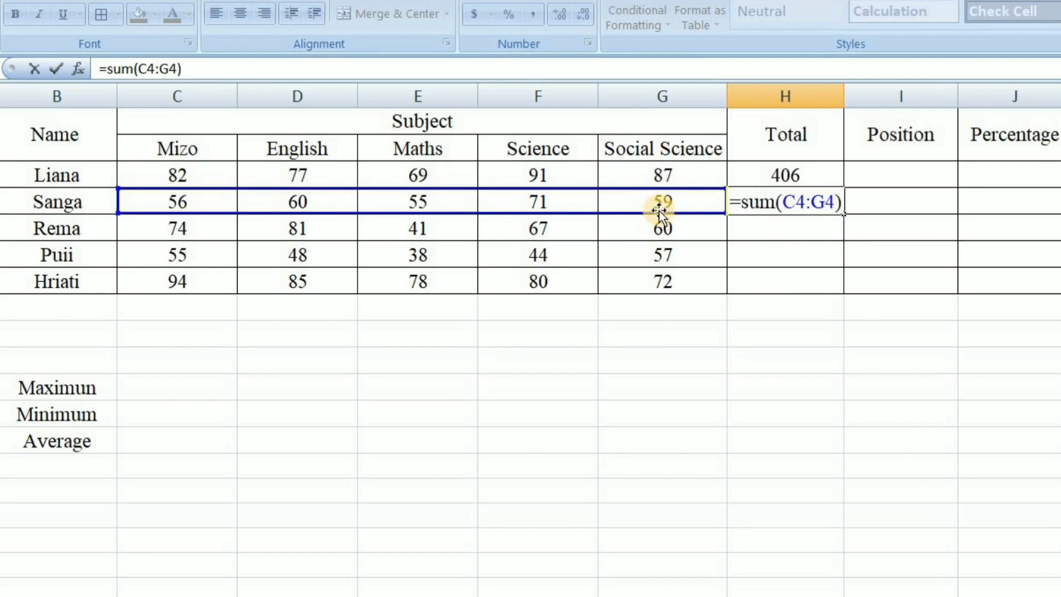
{"action": "key", "text": "Return"}
{"action": "left_click", "coordinate": [789, 202]}
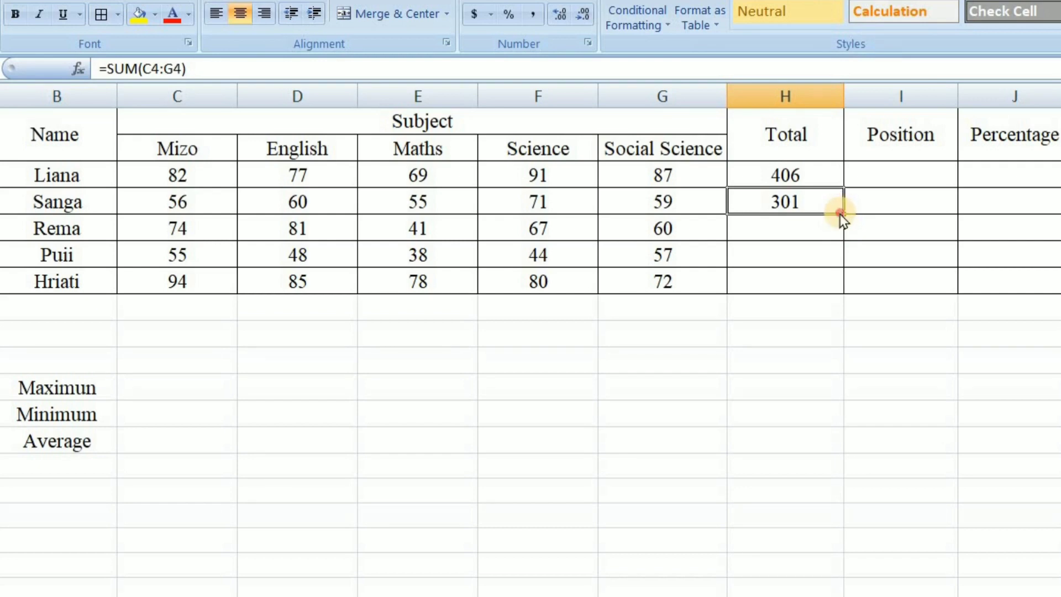
{"action": "left_click_drag", "start_coordinate": [841, 213], "coordinate": [833, 291]}
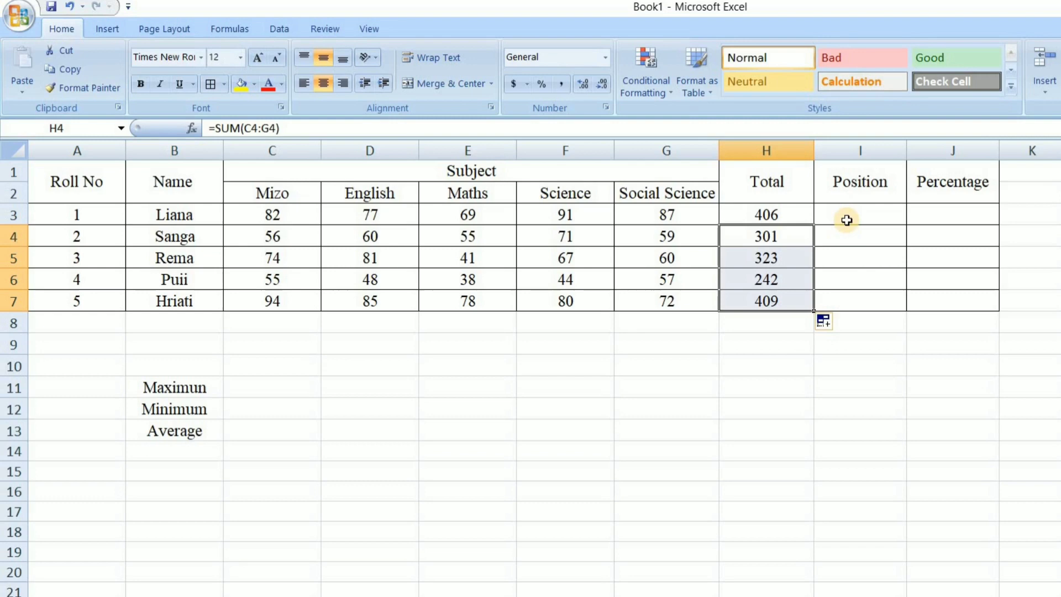
Step: Begin a pass/fail formula in I3 with an IF and OR test for C3<33 and D3<33
{"action": "left_click", "coordinate": [846, 220]}
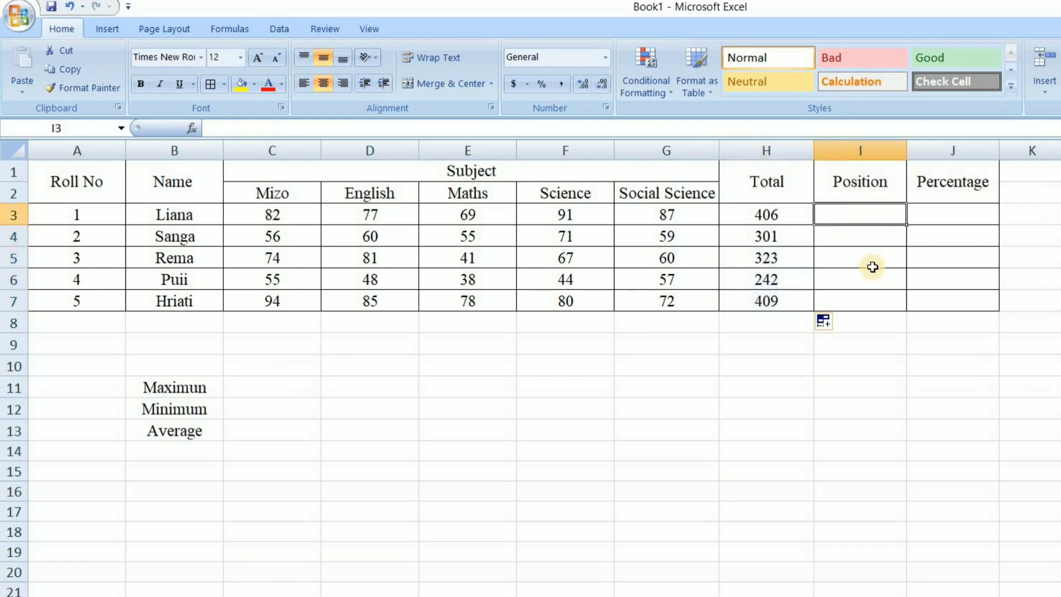
{"action": "type", "text": "="}
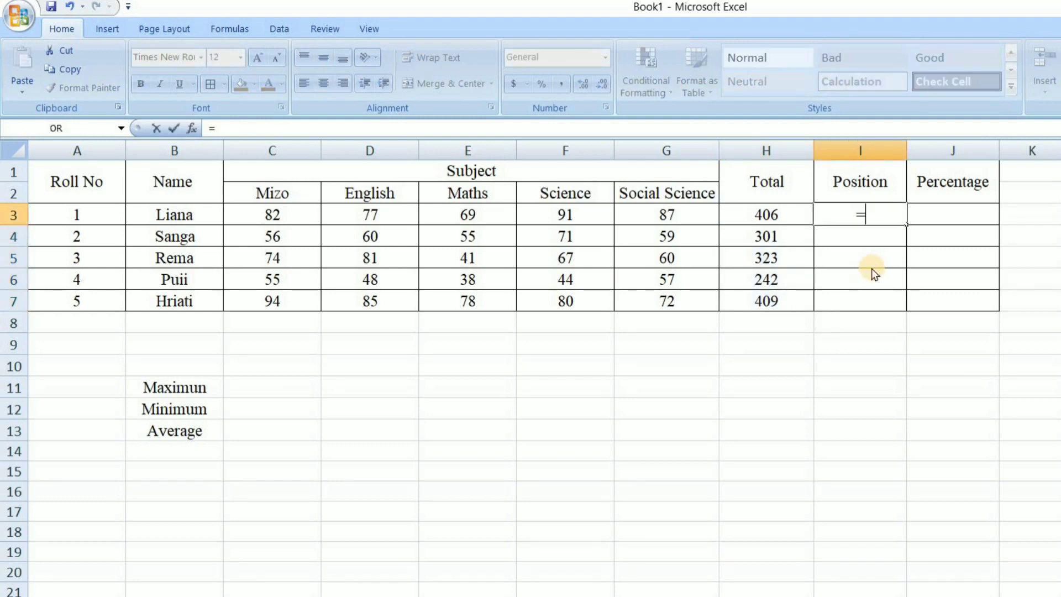
{"action": "type", "text": "if"}
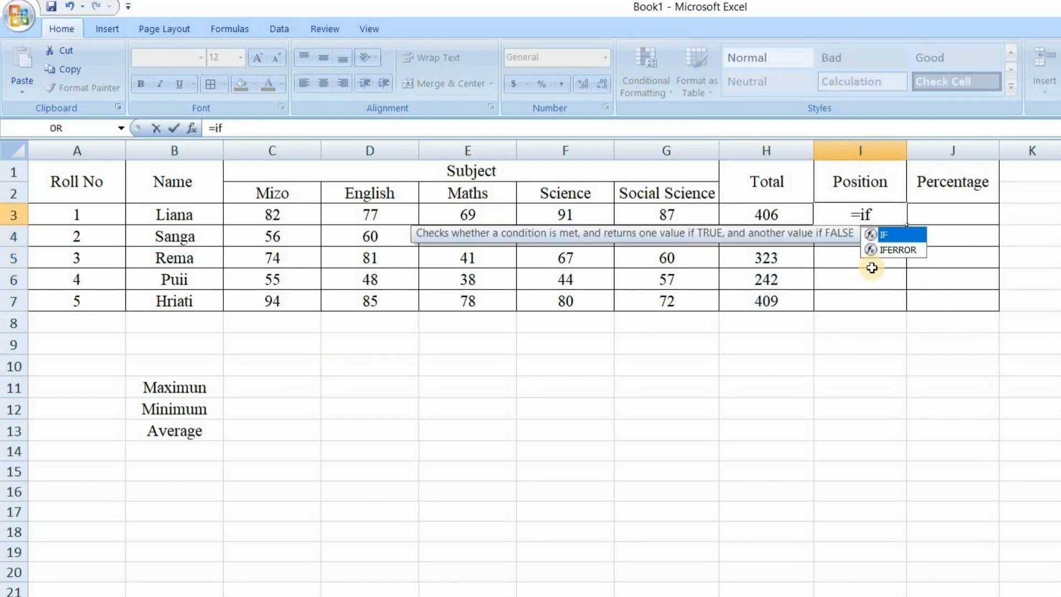
{"action": "type", "text": "(or("}
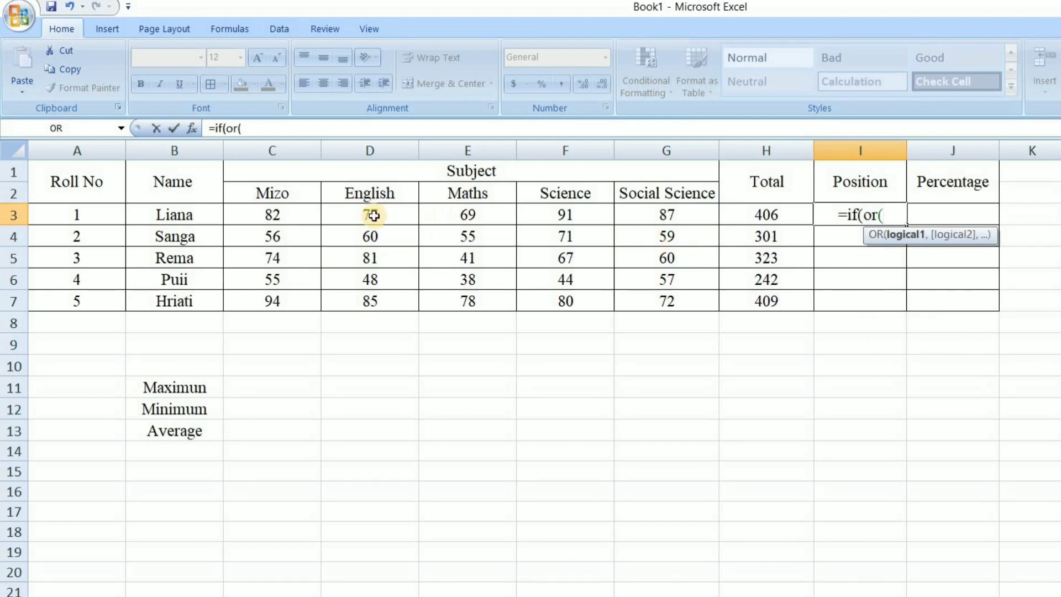
{"action": "left_click", "coordinate": [293, 218]}
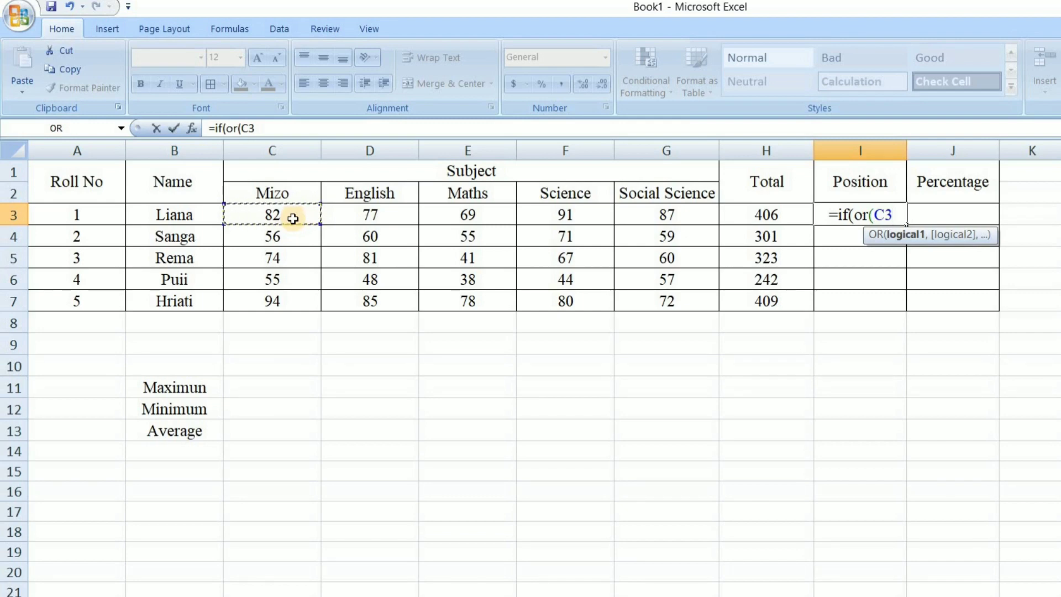
{"action": "type", "text": "<33"}
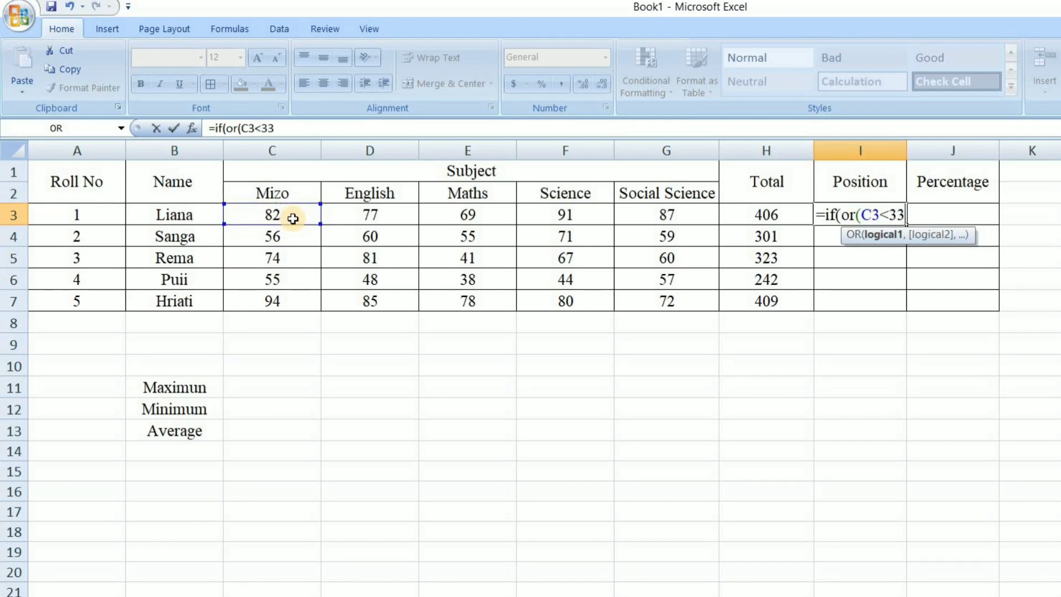
{"action": "type", "text": ","}
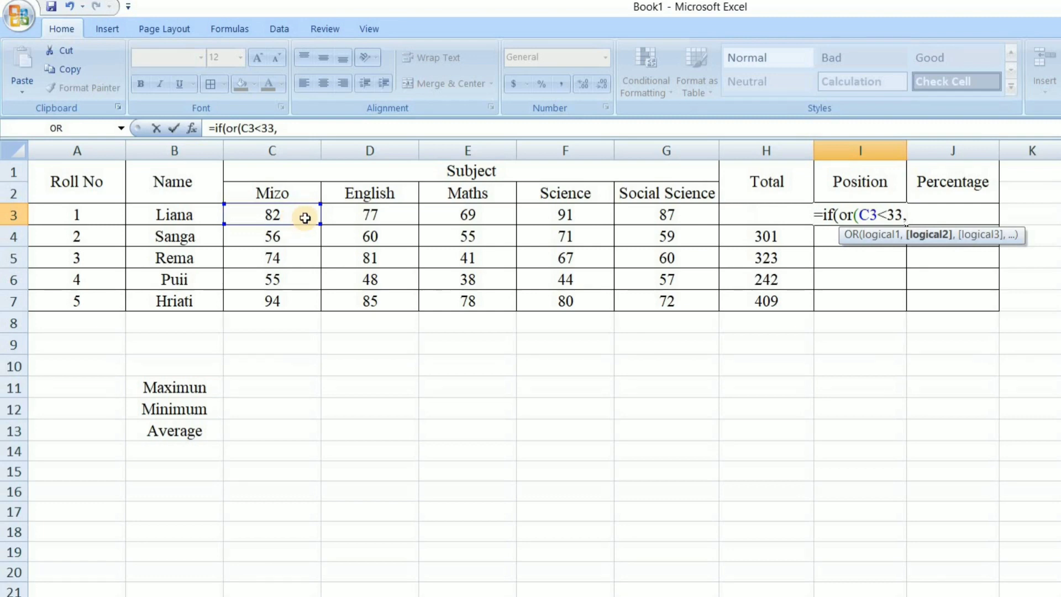
{"action": "left_click", "coordinate": [353, 214]}
{"action": "type", "text": "<"}
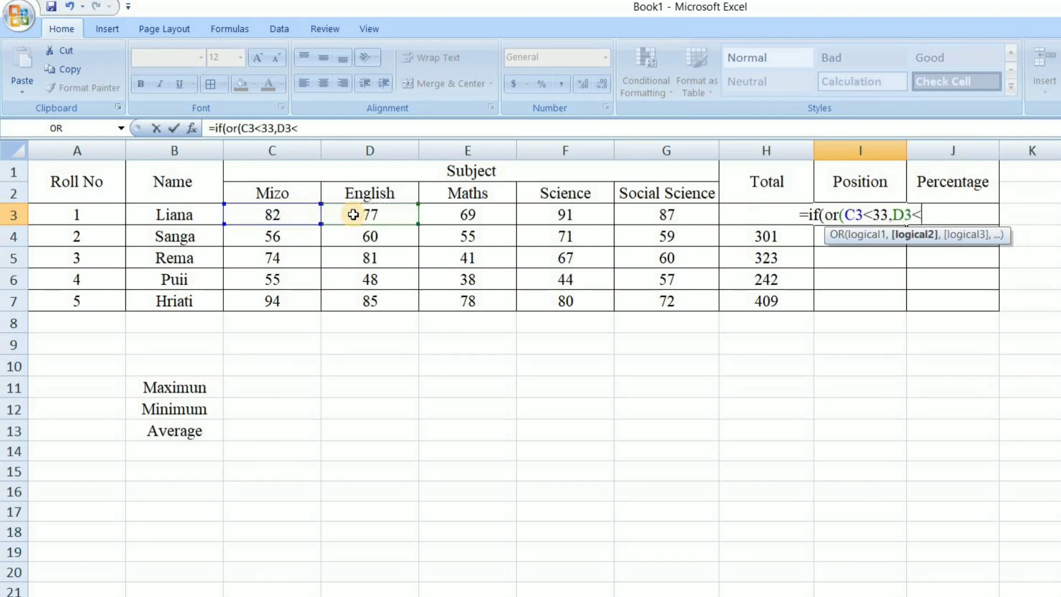
{"action": "type", "text": "33"}
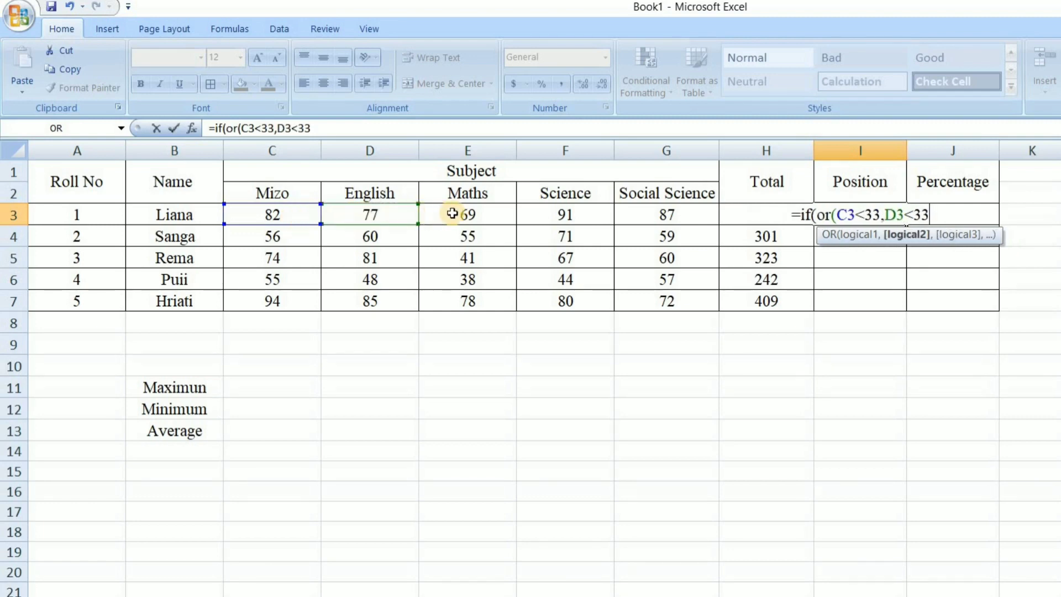
Step: Add the conditions E3<33, F3<33 and G3<33 to the OR test in I3 and close its bracket
{"action": "type", "text": ","}
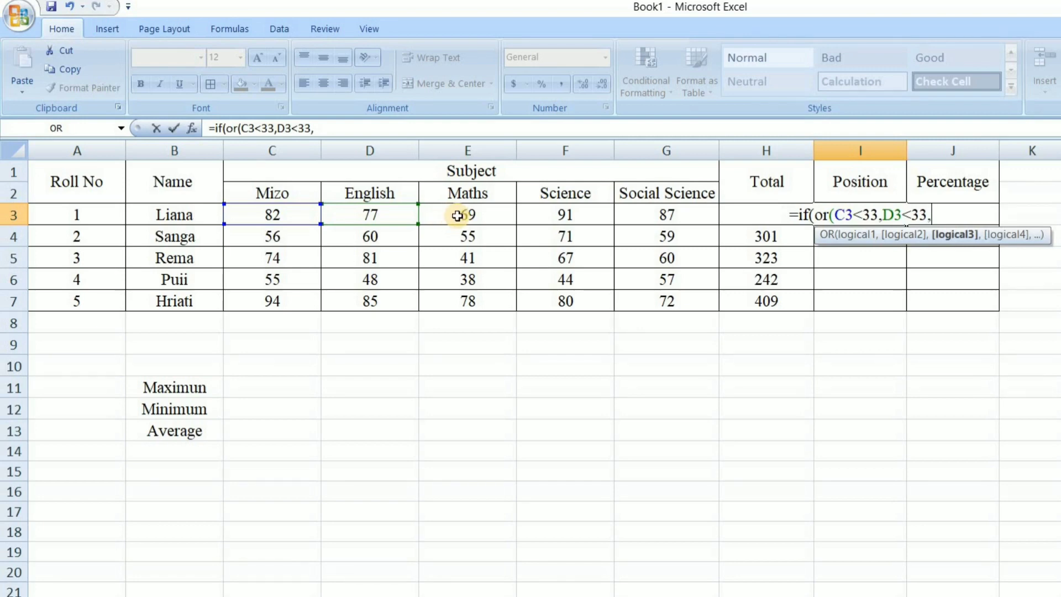
{"action": "left_click", "coordinate": [455, 219]}
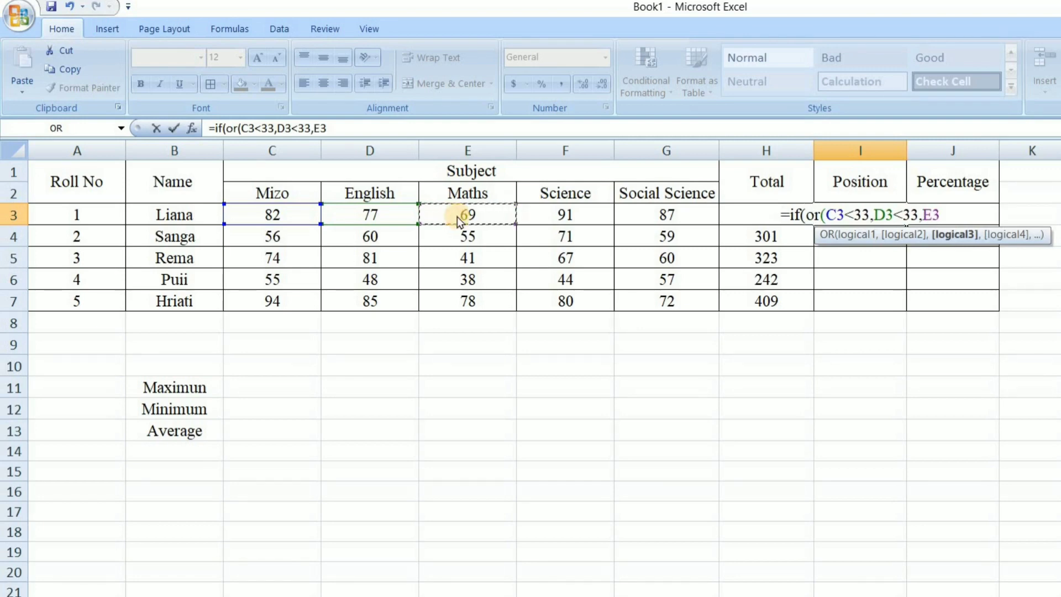
{"action": "type", "text": "<33"}
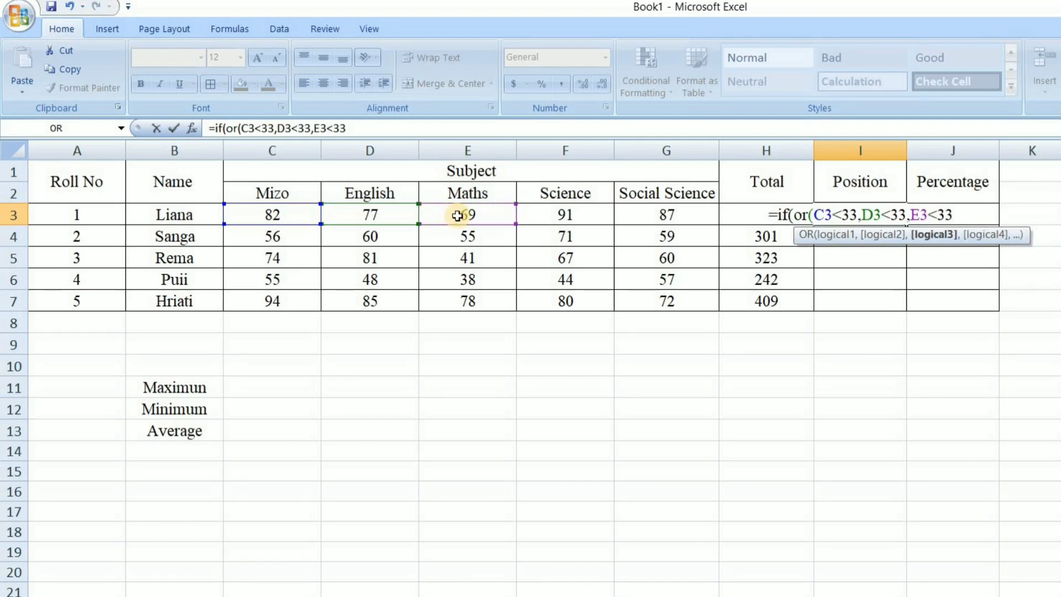
{"action": "type", "text": ","}
{"action": "left_click", "coordinate": [544, 217]}
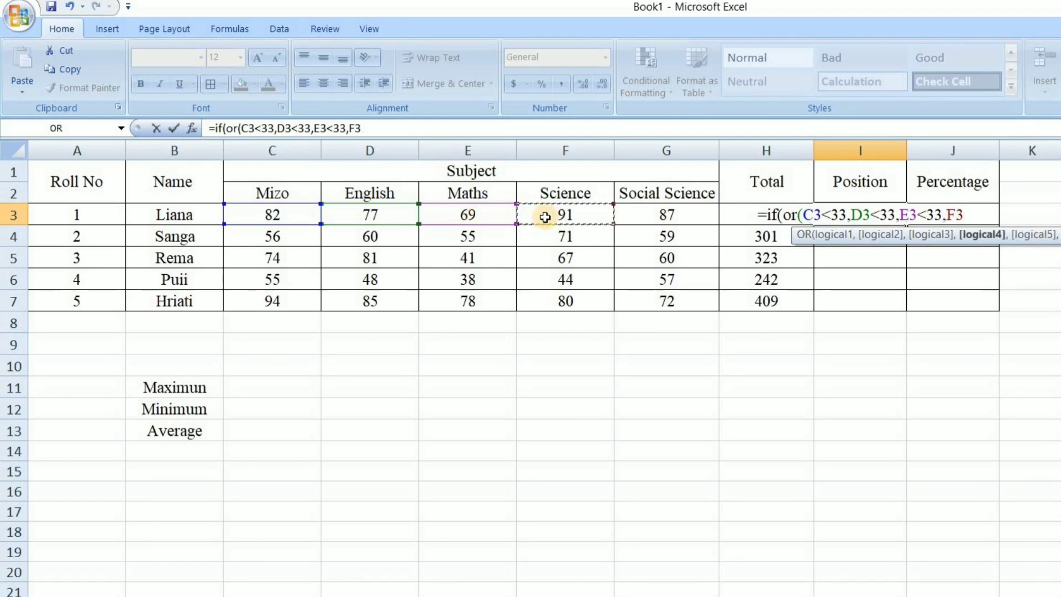
{"action": "type", "text": "<33"}
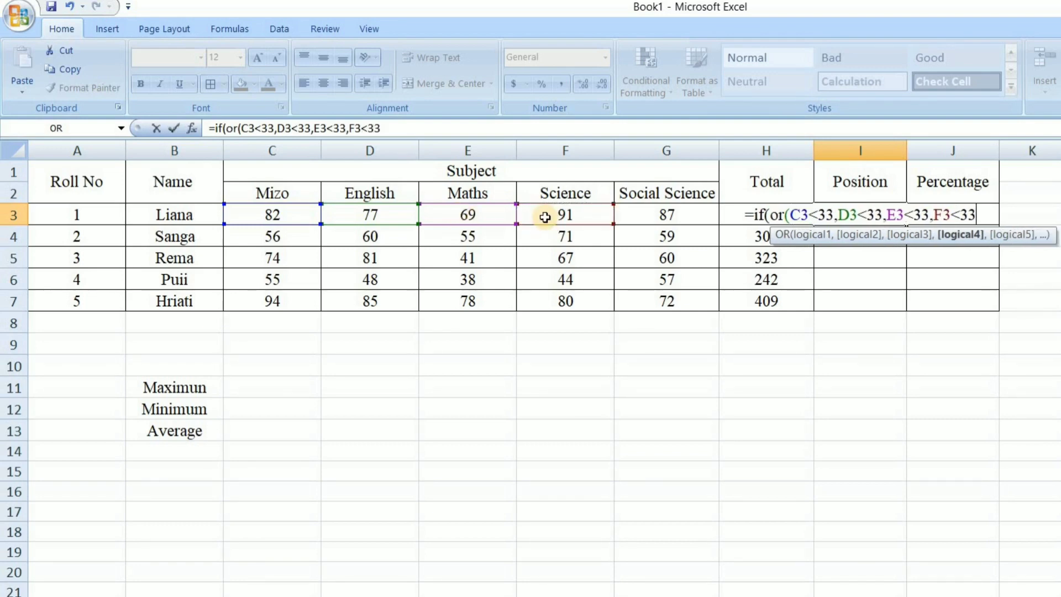
{"action": "type", "text": ","}
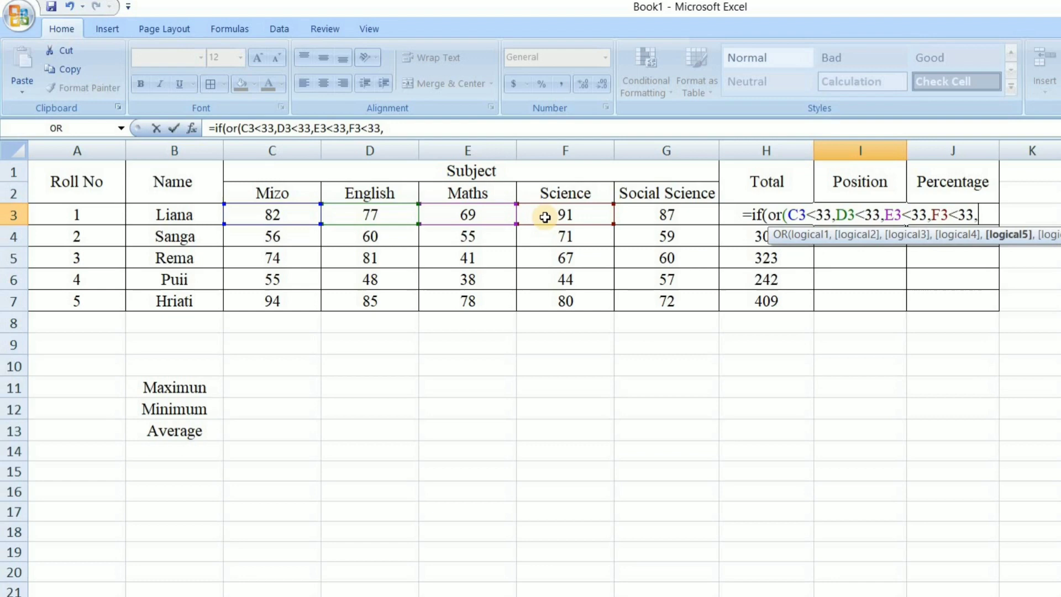
{"action": "left_click", "coordinate": [665, 213]}
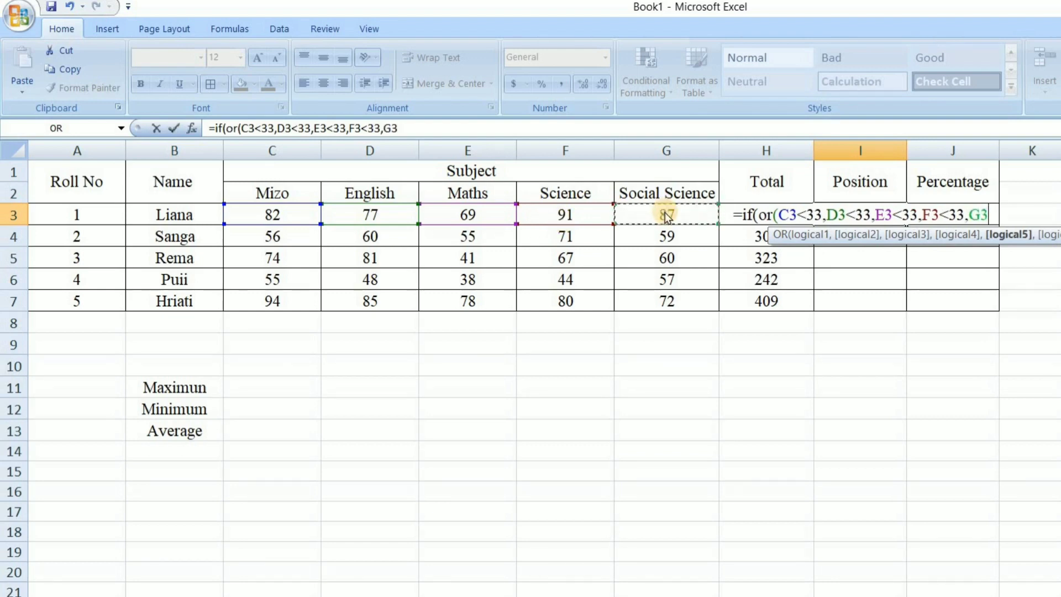
{"action": "type", "text": "<33"}
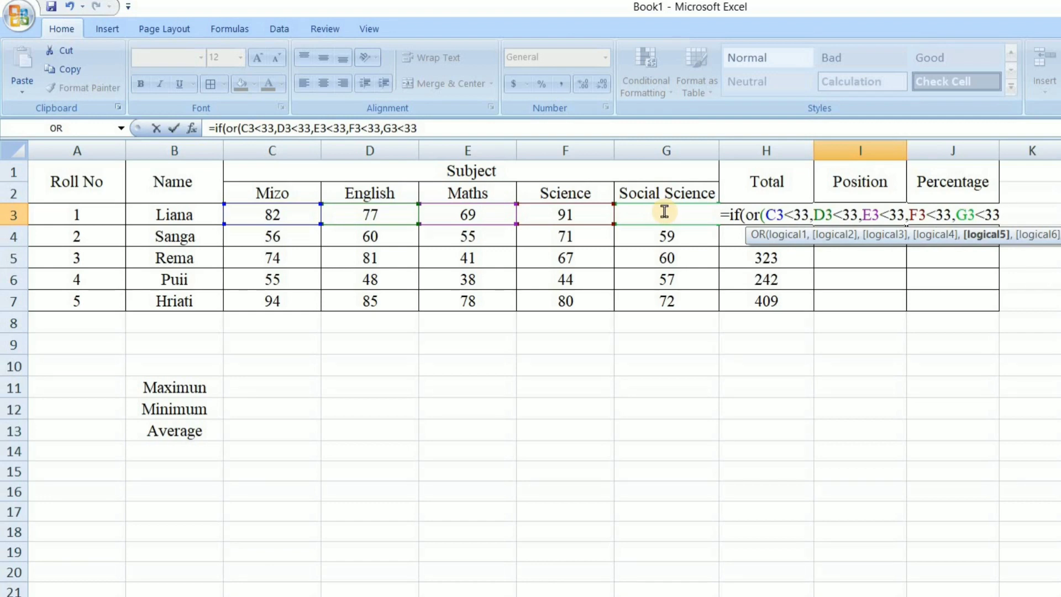
{"action": "type", "text": ")"}
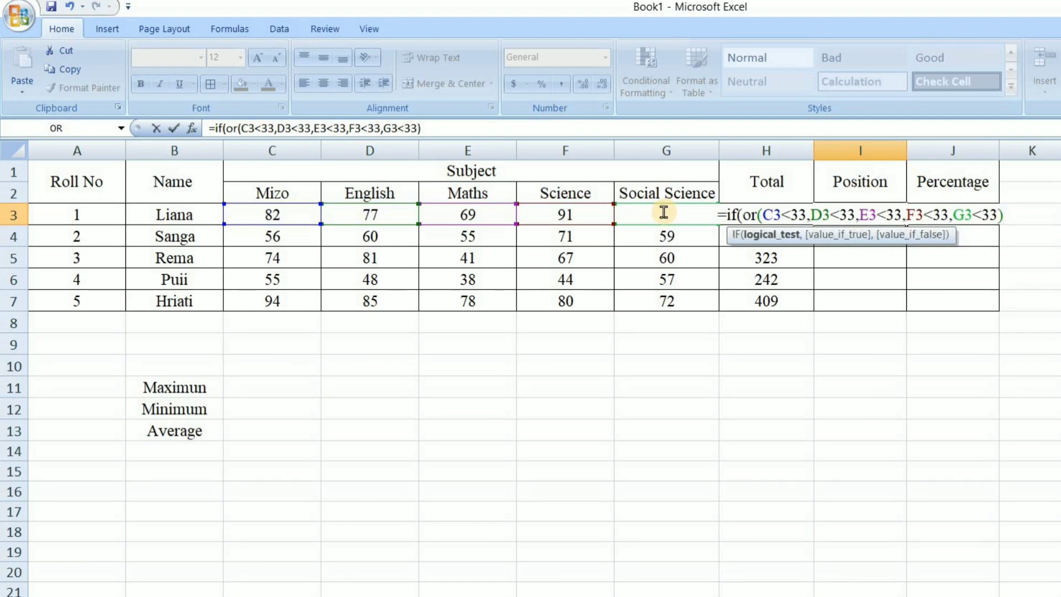
Step: Complete the I3 formula to return "Fail" if the test is true and "Pass" otherwise, accepting the proposed syntax correction
{"action": "type", "text": ",\"Fa"}
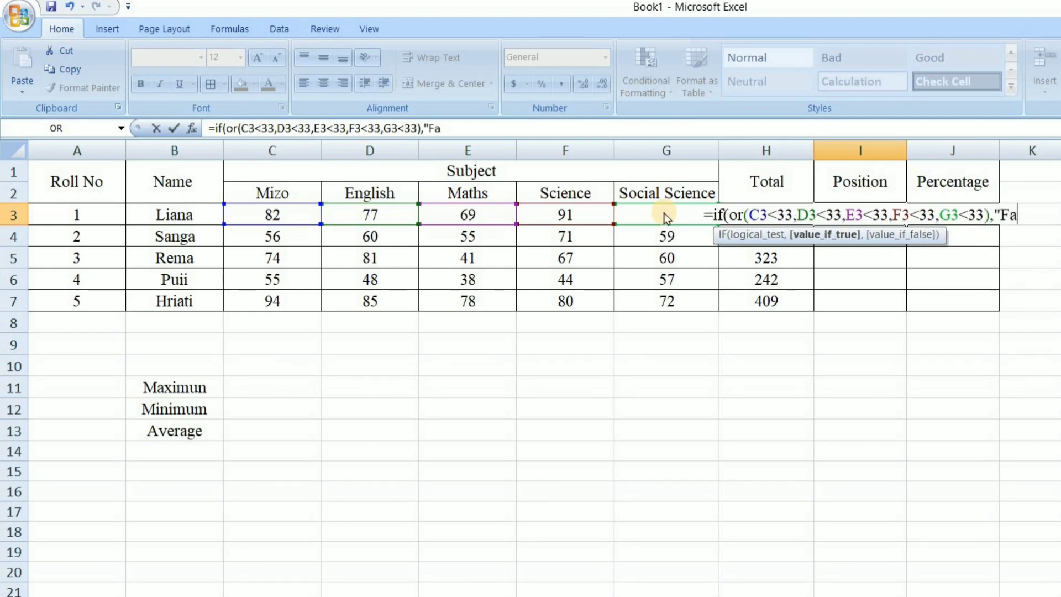
{"action": "type", "text": "il\","}
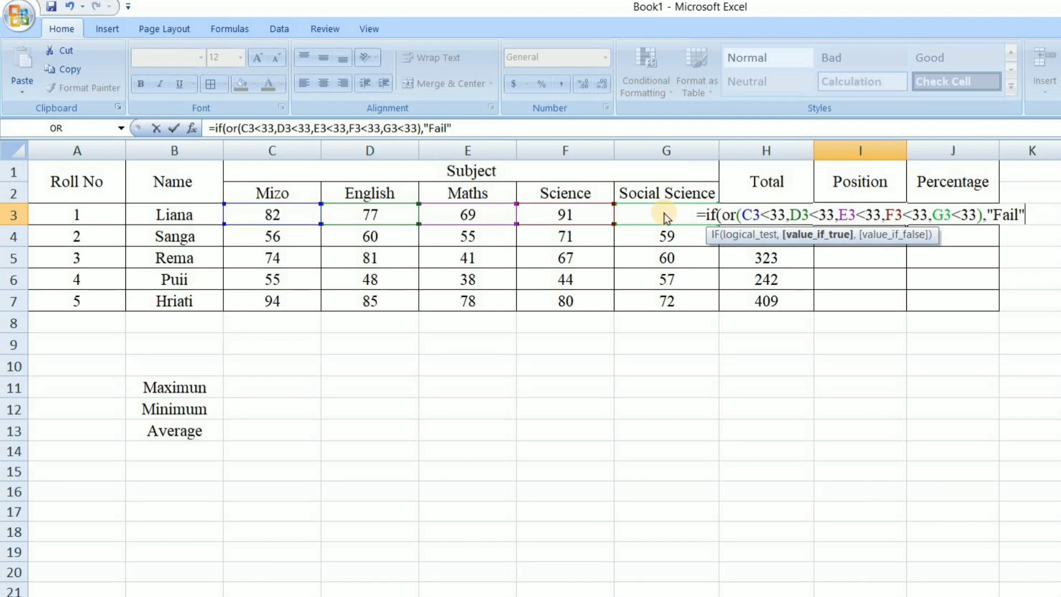
{"action": "type", "text": "F"}
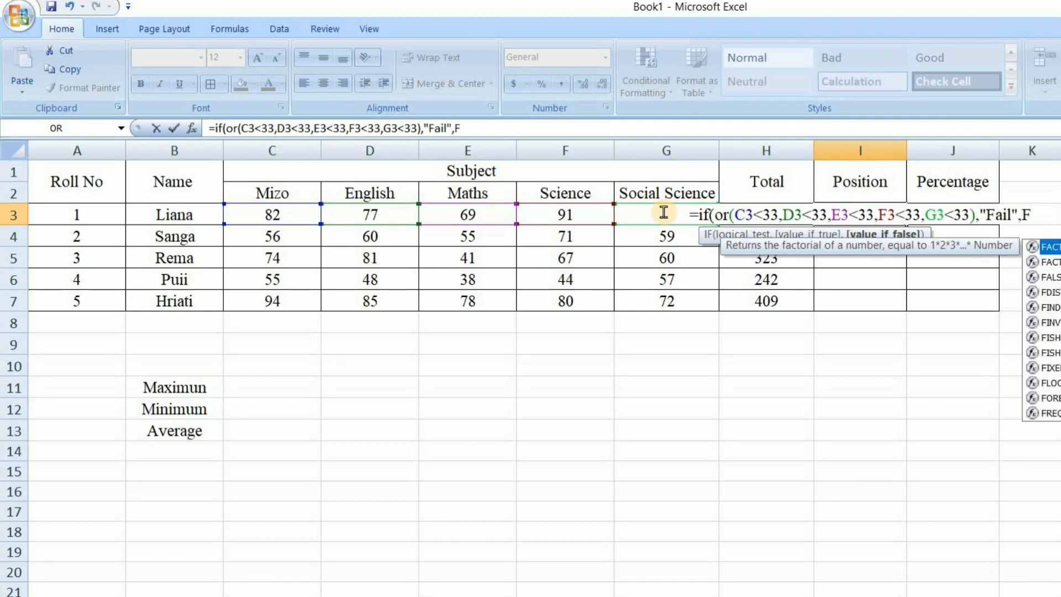
{"action": "key", "text": "BackSpace"}
{"action": "type", "text": "Pass"}
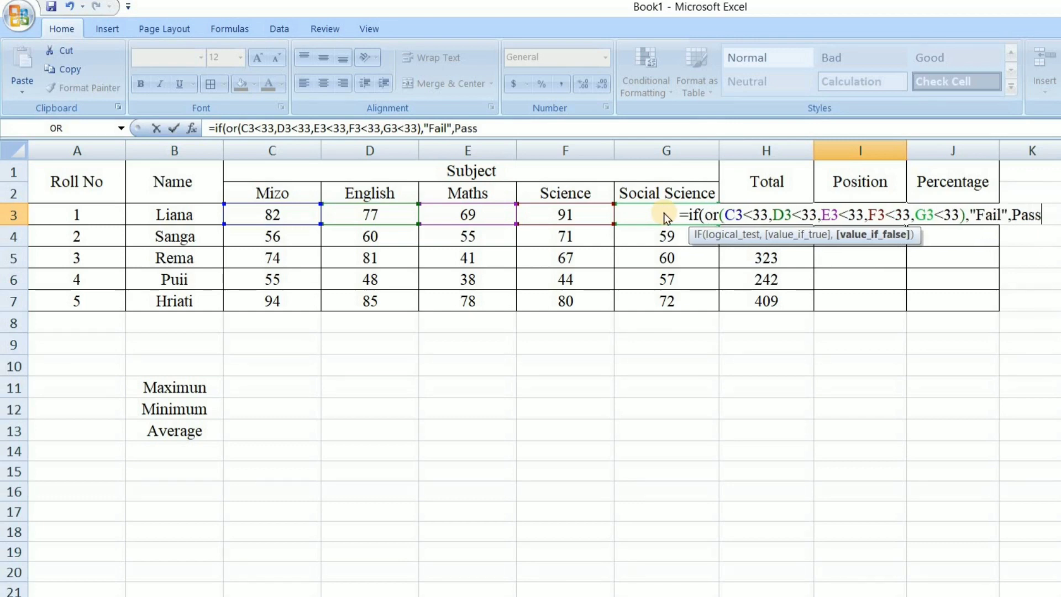
{"action": "type", "text": "\""}
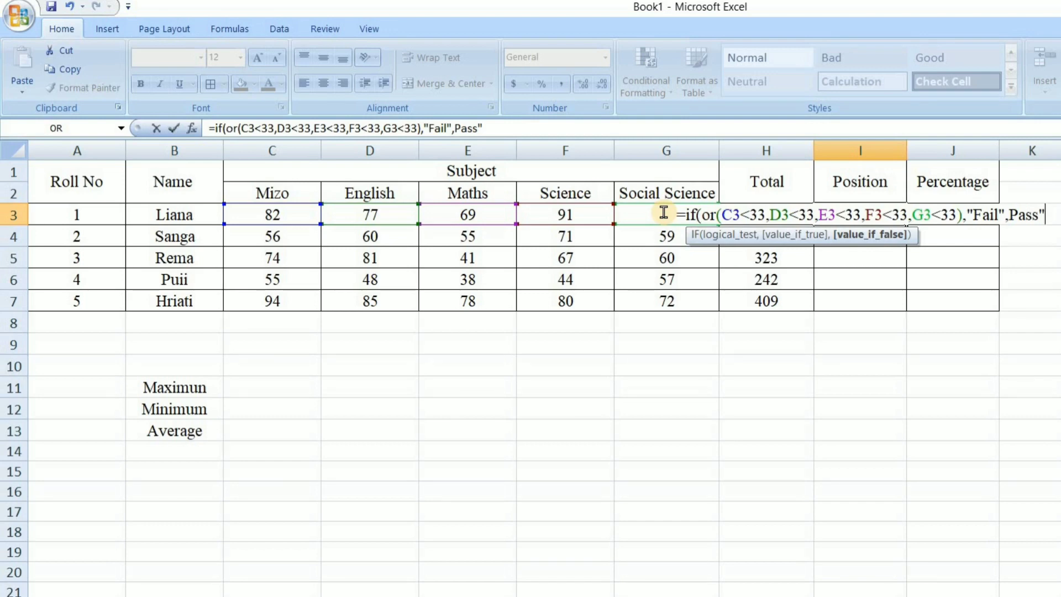
{"action": "type", "text": ")"}
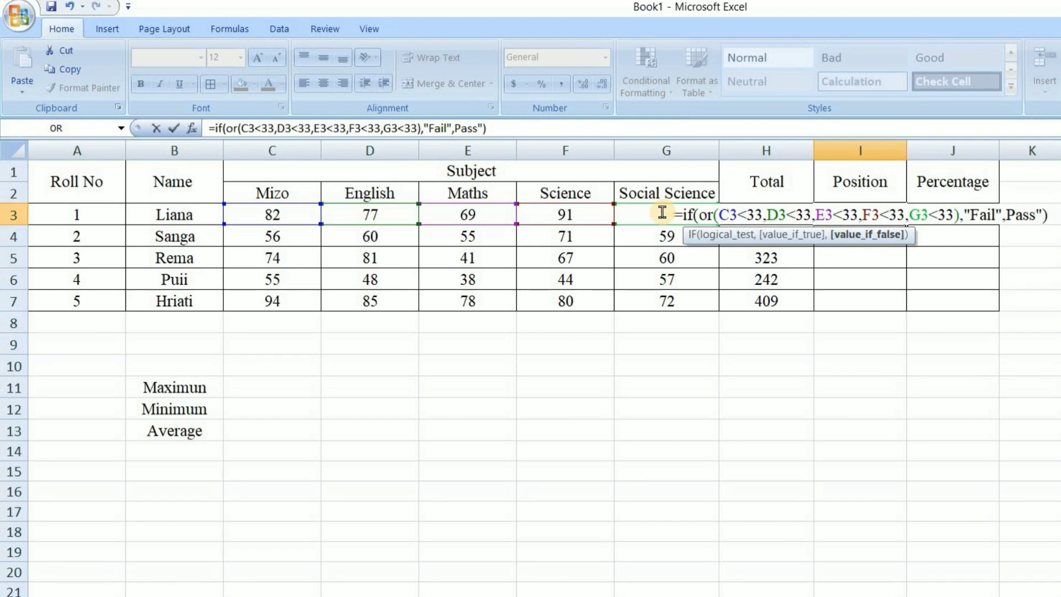
{"action": "type", "text": ")"}
{"action": "key", "text": "Return"}
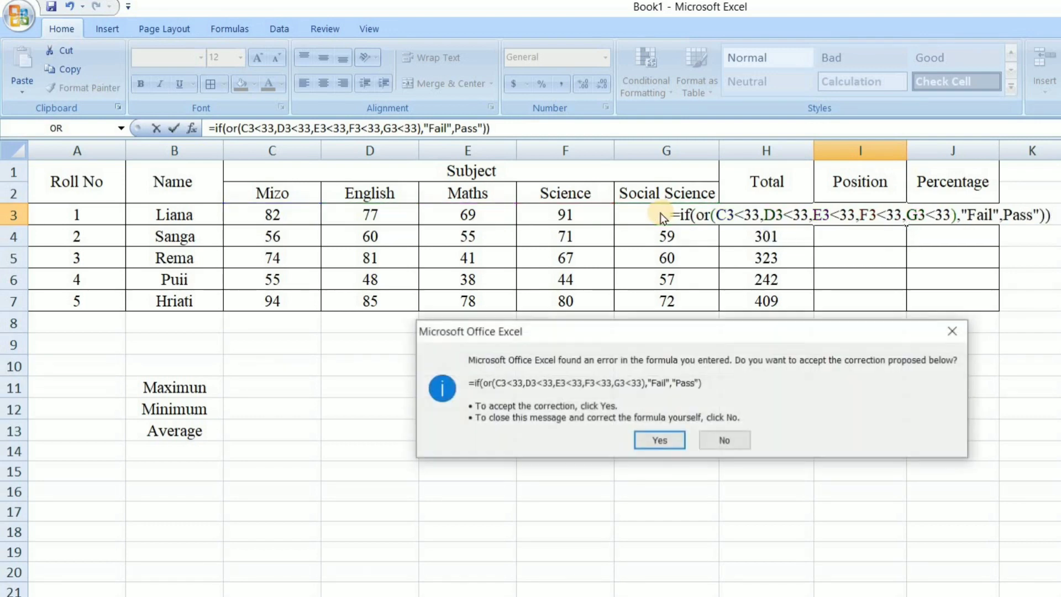
{"action": "key", "text": "Return"}
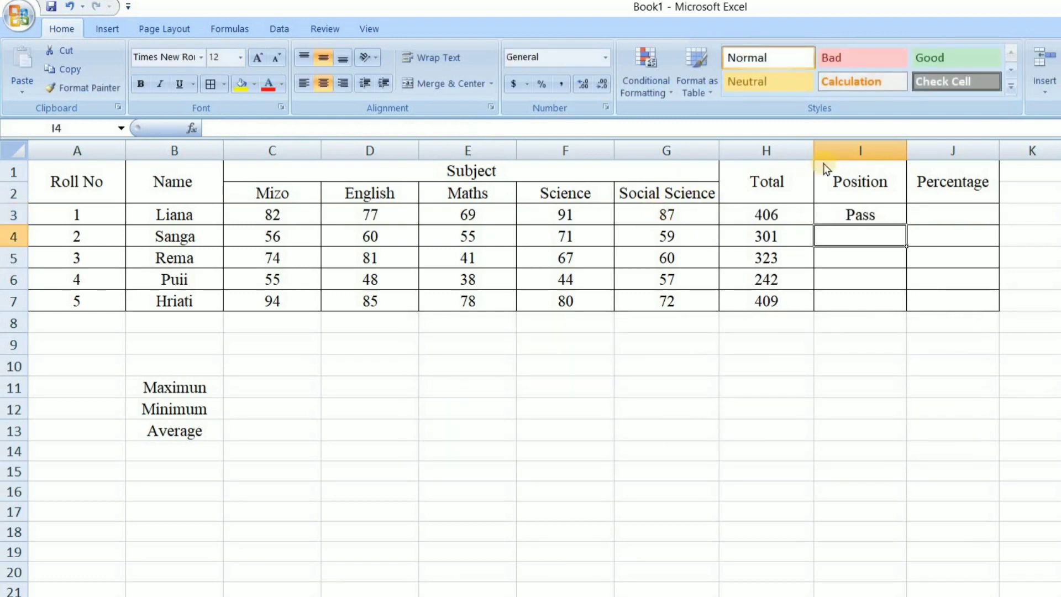
{"action": "left_click", "coordinate": [844, 220]}
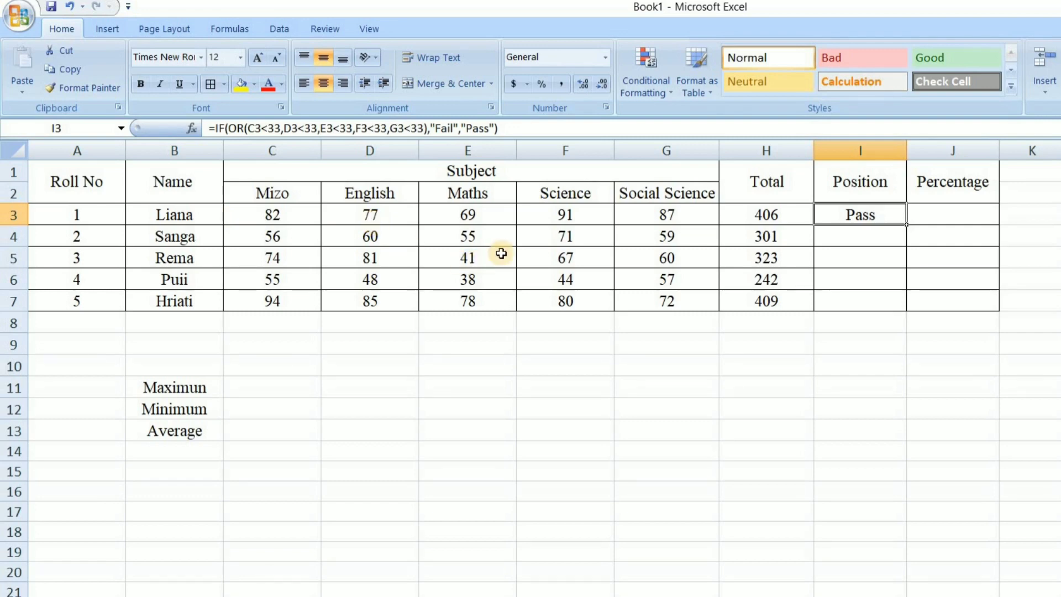
Step: Set the first student's Maths mark in E3 to 24 and inspect the pass/fail formula in I3
{"action": "left_click", "coordinate": [483, 217]}
{"action": "double_click", "coordinate": [483, 217]}
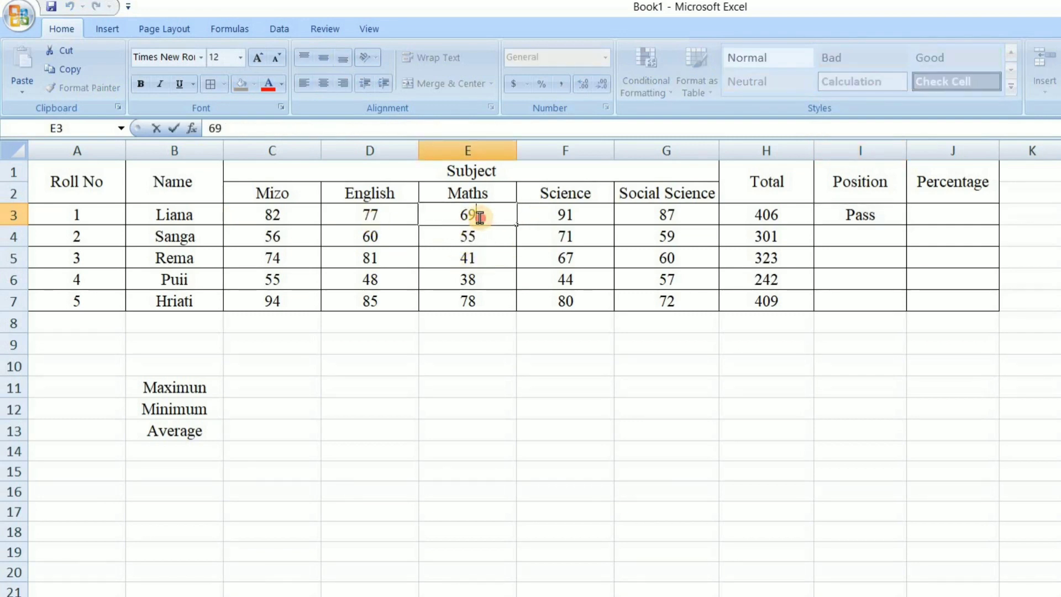
{"action": "left_click_drag", "start_coordinate": [476, 214], "coordinate": [457, 222]}
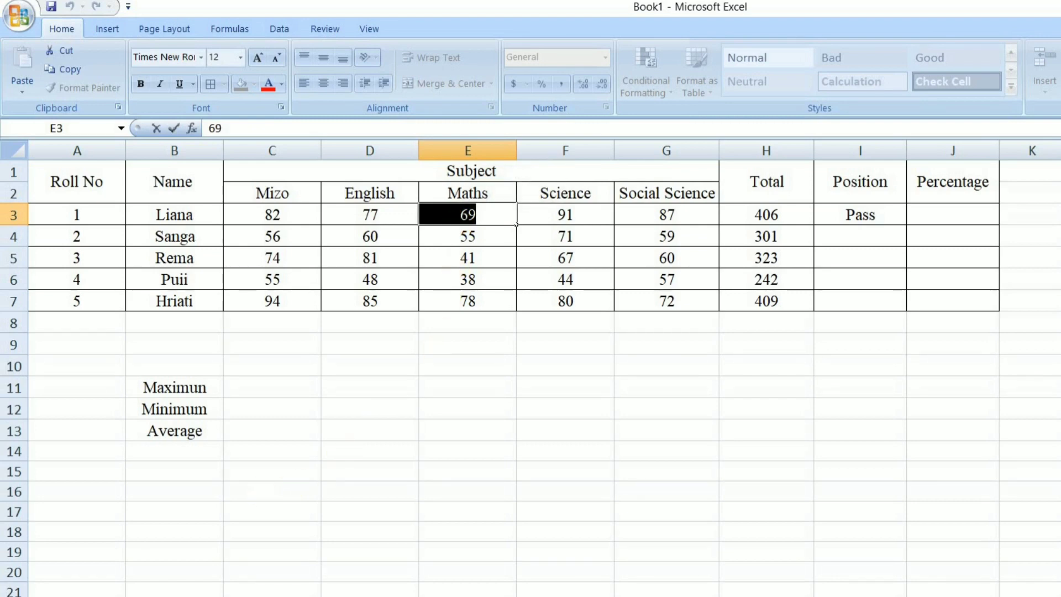
{"action": "type", "text": "24"}
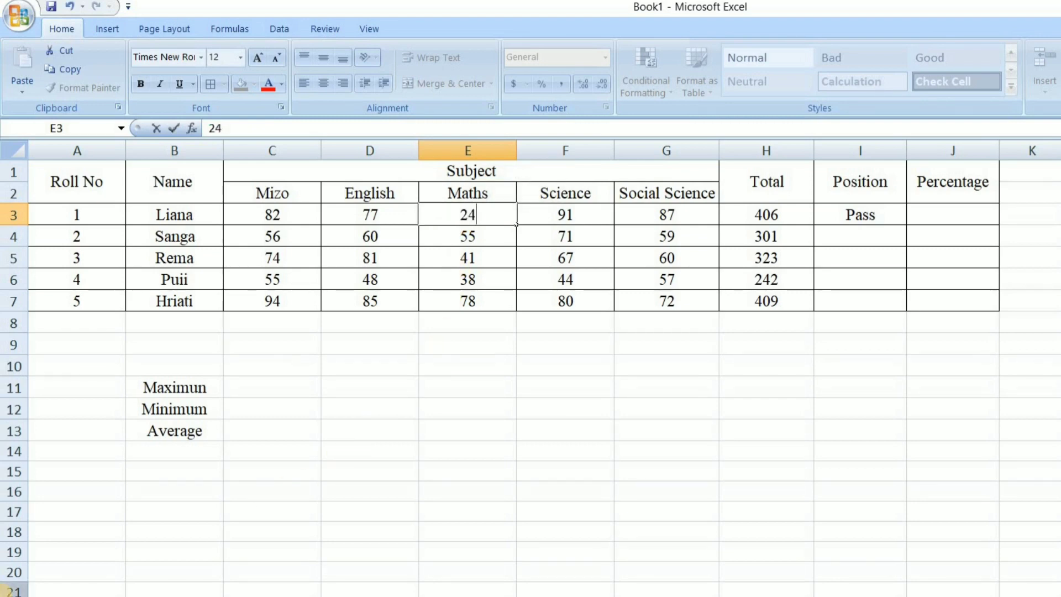
{"action": "key", "text": "Return"}
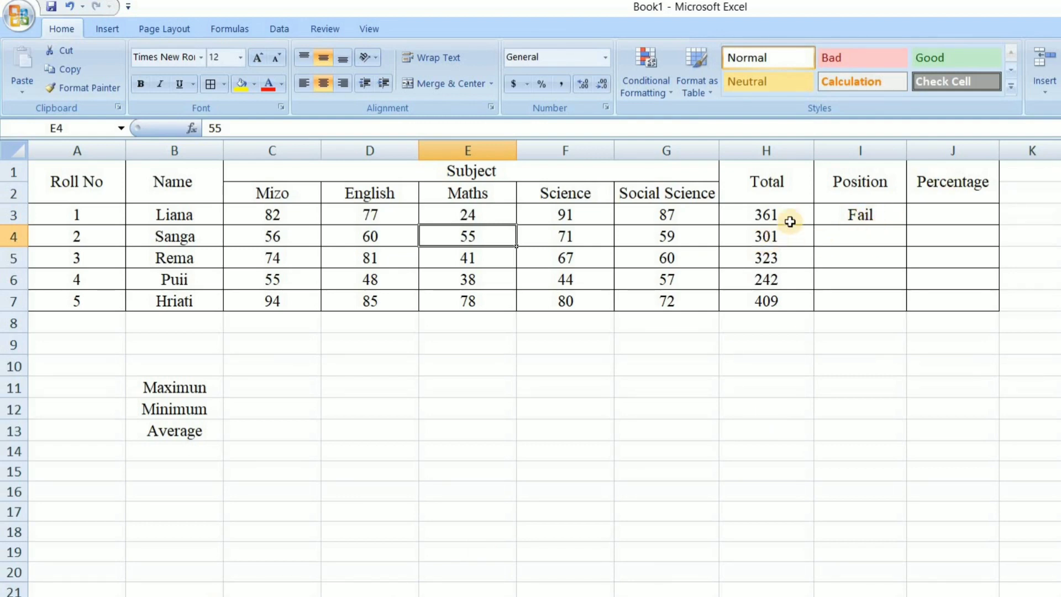
{"action": "left_click", "coordinate": [892, 221]}
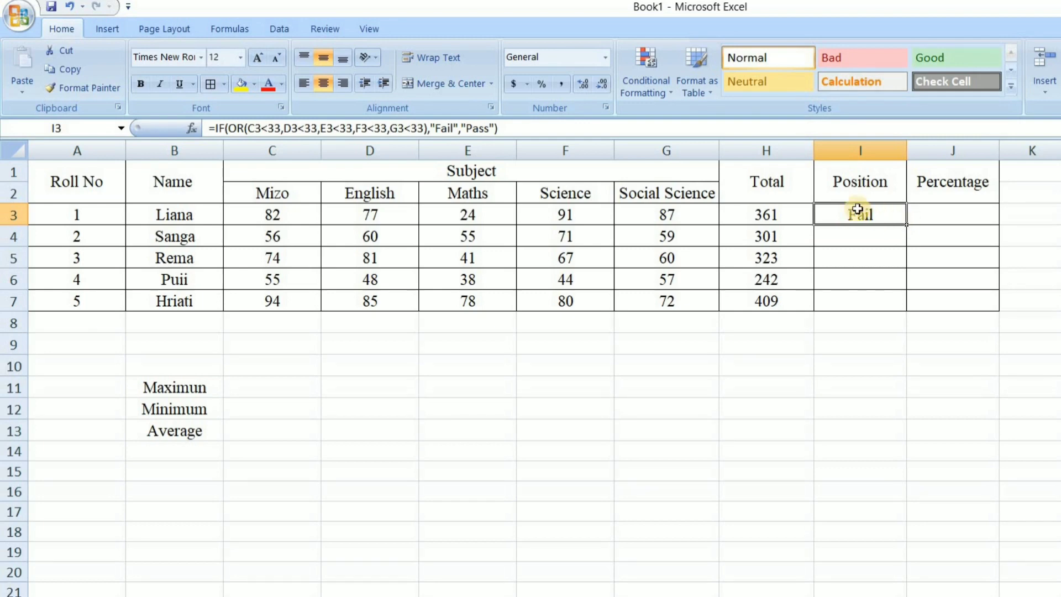
{"action": "left_click_drag", "start_coordinate": [509, 134], "coordinate": [216, 117]}
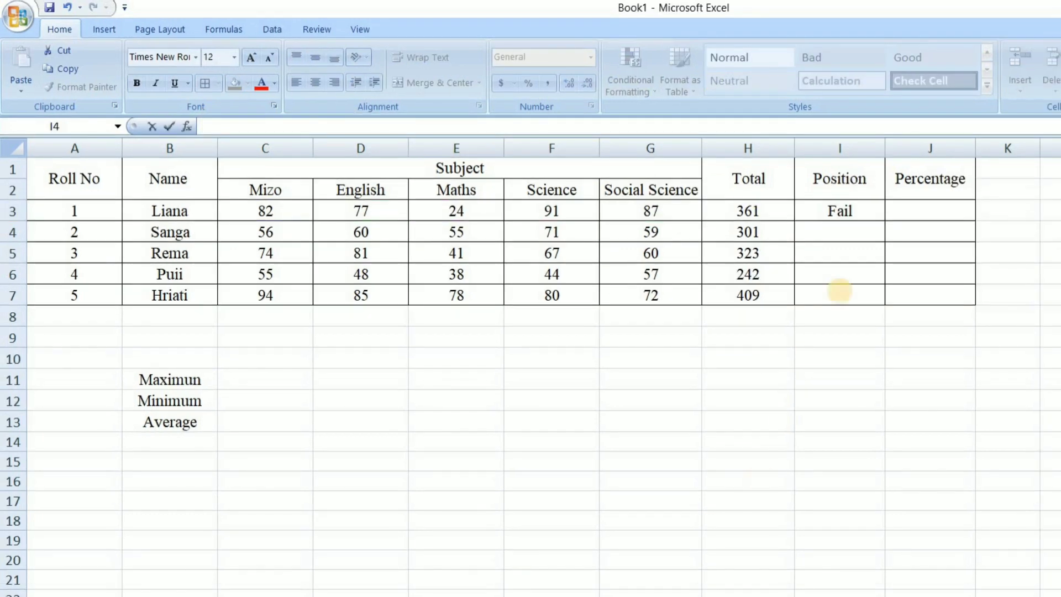
Step: Begin a pass/fail formula in I4 with an IF and OR test for C4<33 and D4<33
{"action": "double_click", "coordinate": [854, 231]}
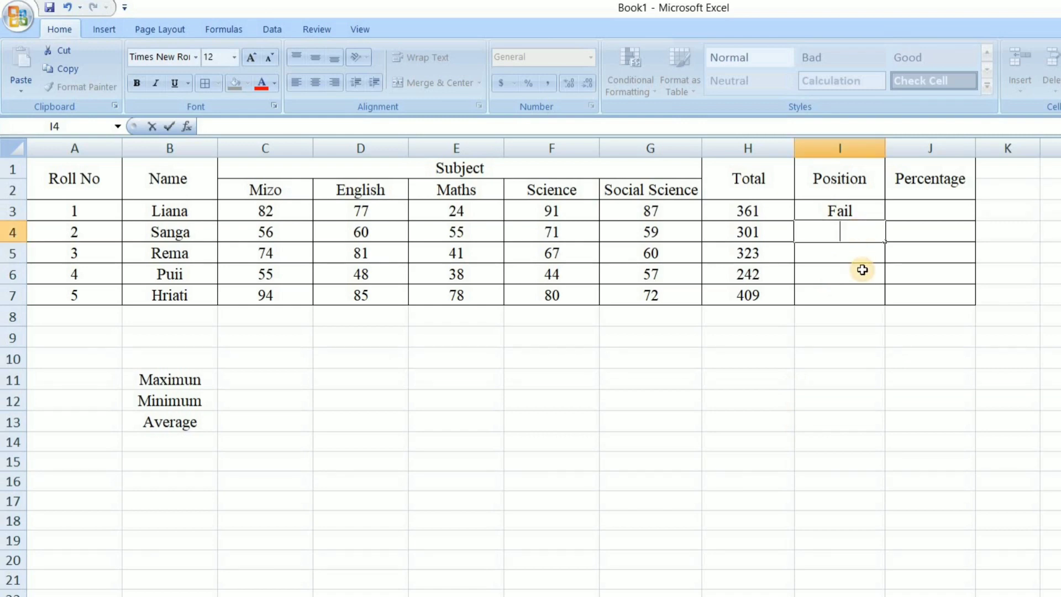
{"action": "type", "text": "=if"}
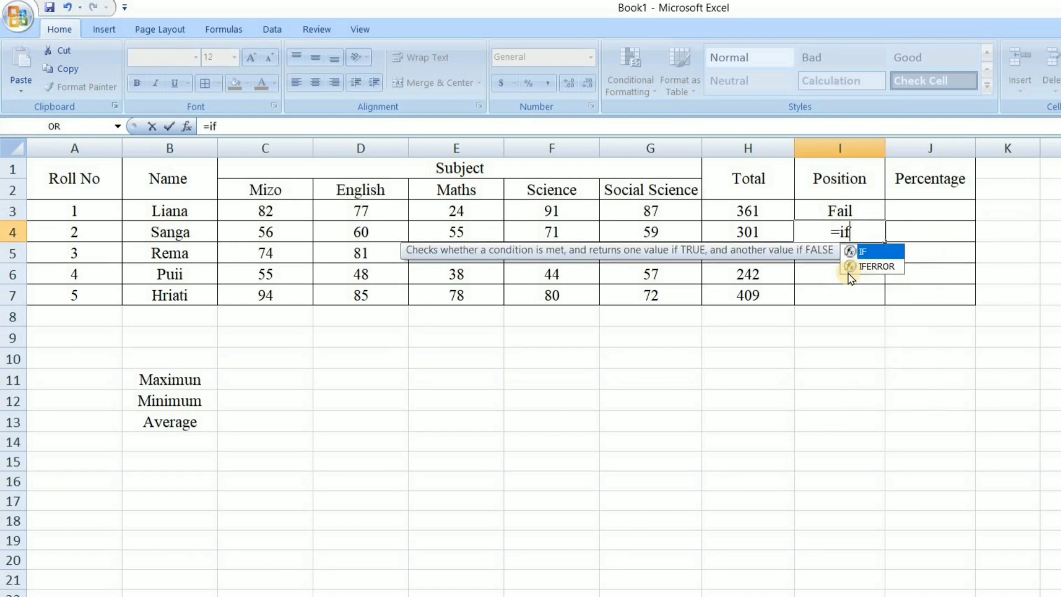
{"action": "type", "text": "(or"}
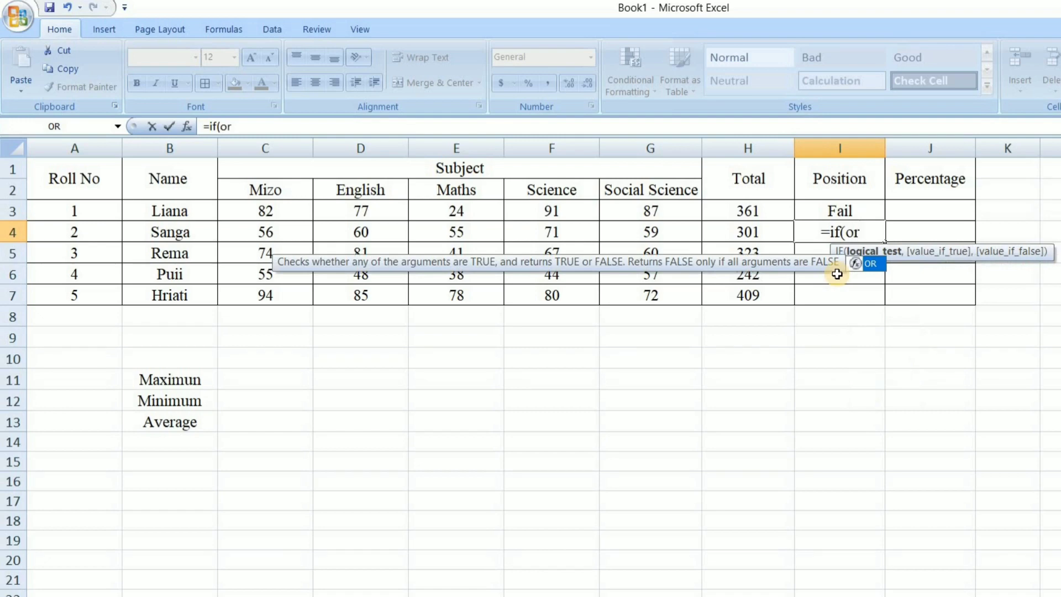
{"action": "type", "text": "("}
{"action": "left_click", "coordinate": [269, 235]}
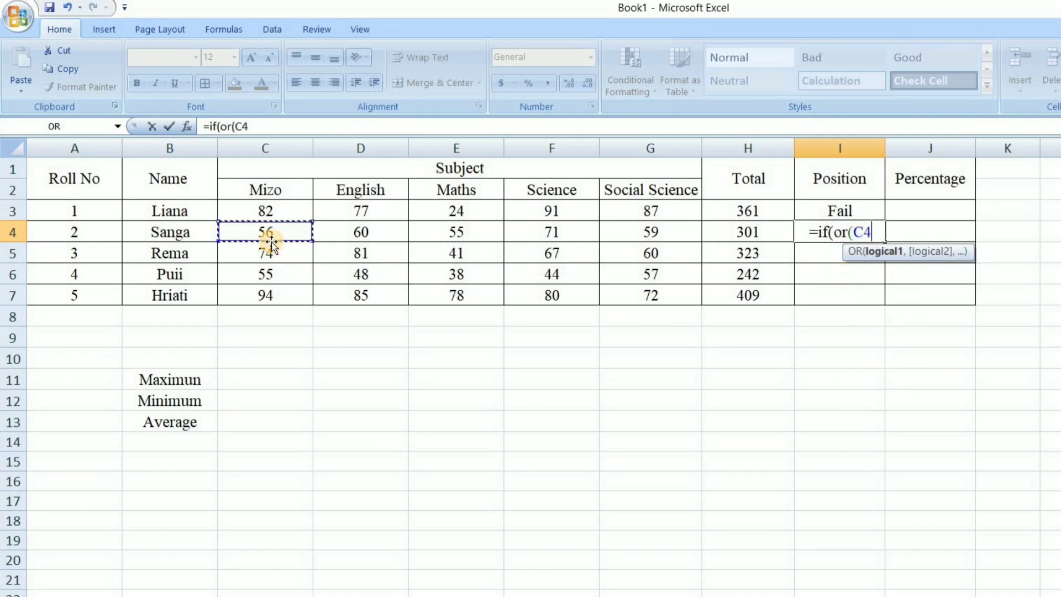
{"action": "type", "text": "<33"}
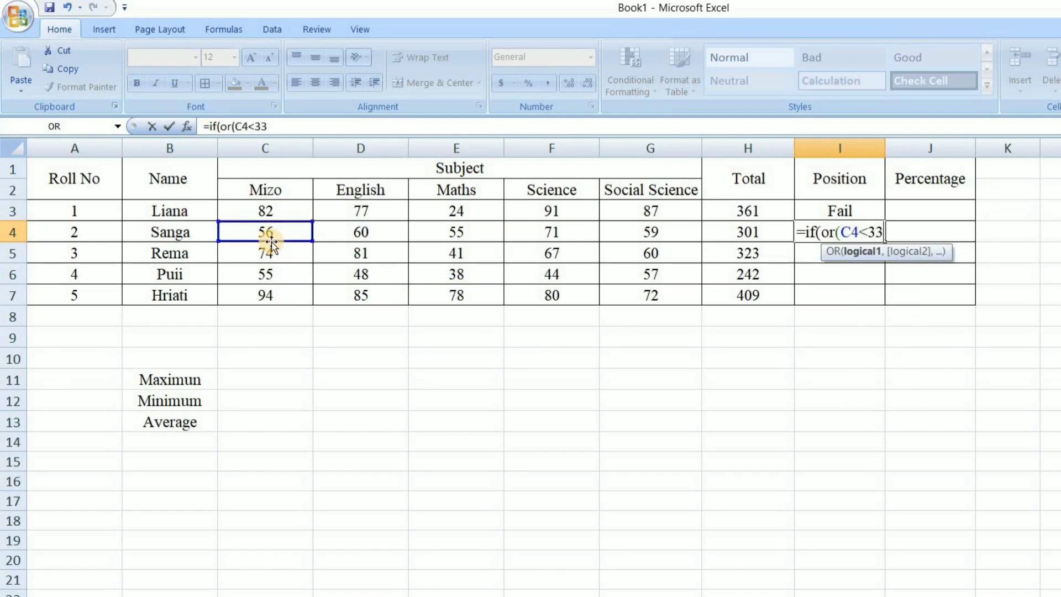
{"action": "type", "text": ","}
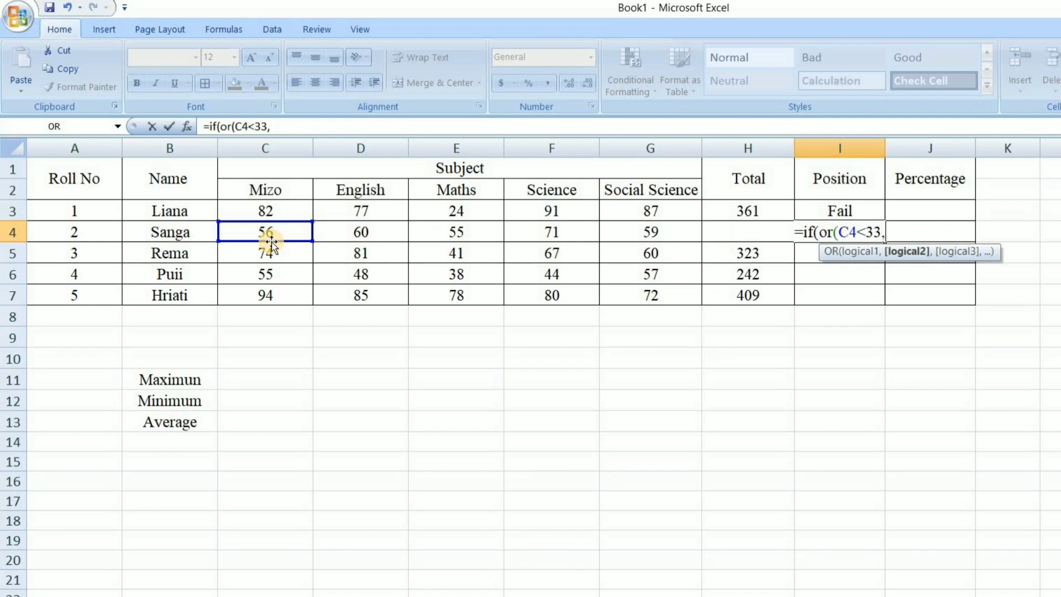
{"action": "left_click", "coordinate": [357, 229]}
{"action": "type", "text": "<"}
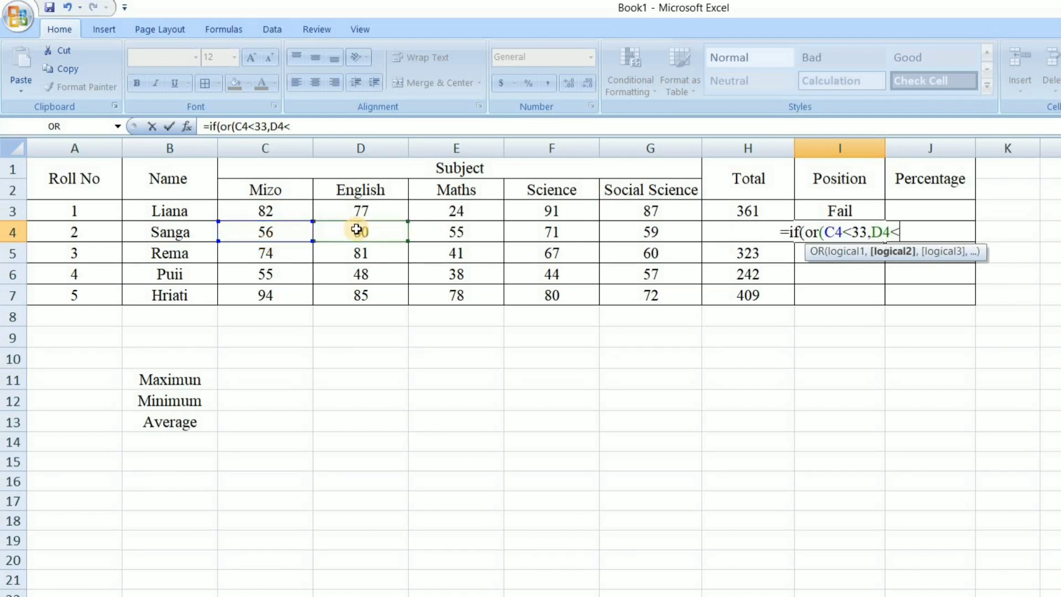
{"action": "type", "text": "33"}
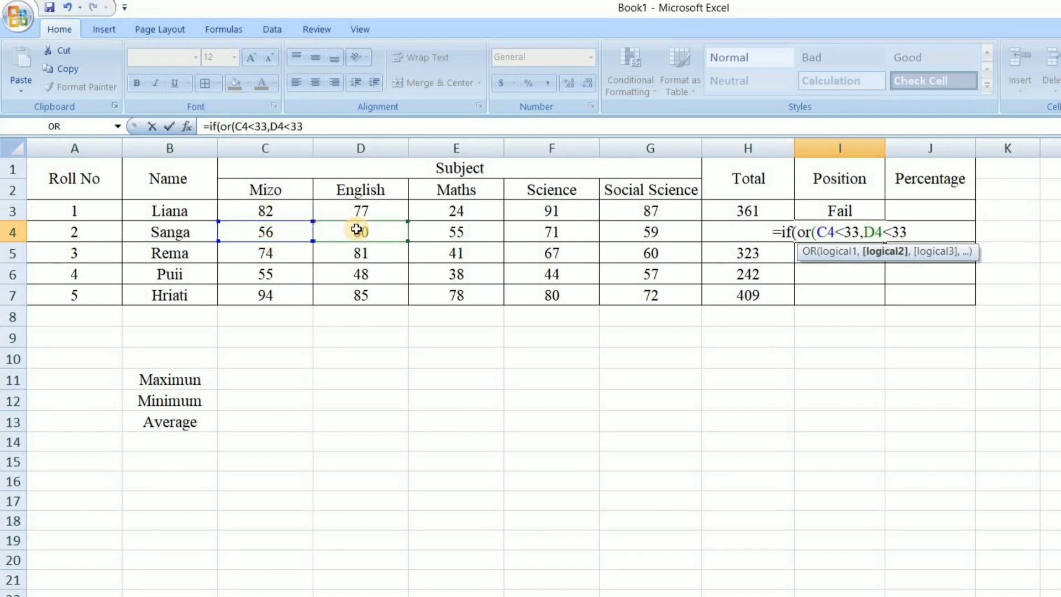
{"action": "type", "text": ","}
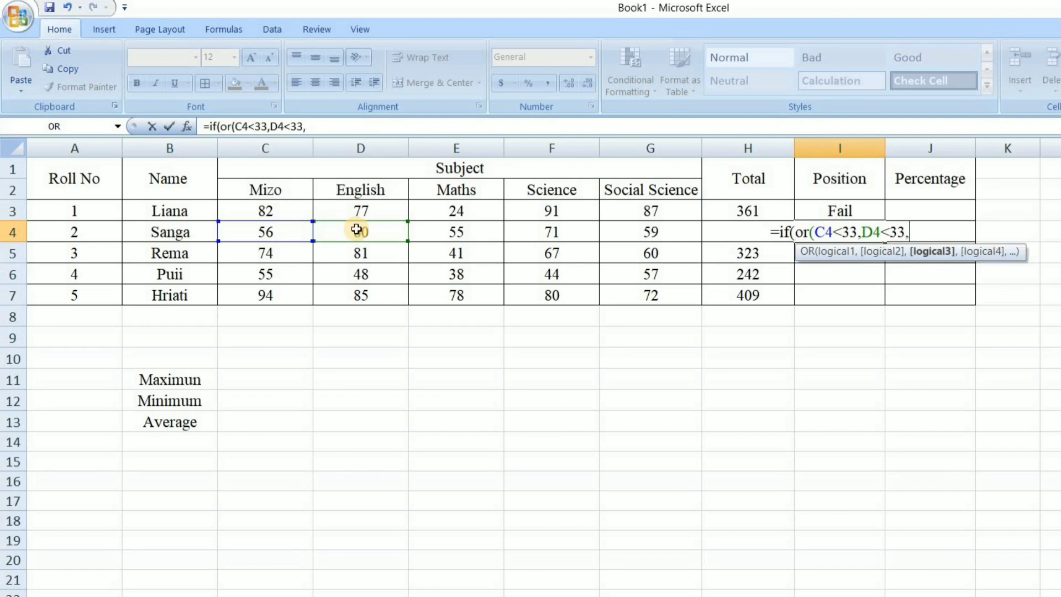
Step: Add the conditions E4<33, F4<33 and G4<33 to the OR test in I4 and close its bracket
{"action": "left_click", "coordinate": [470, 233]}
{"action": "type", "text": "<"}
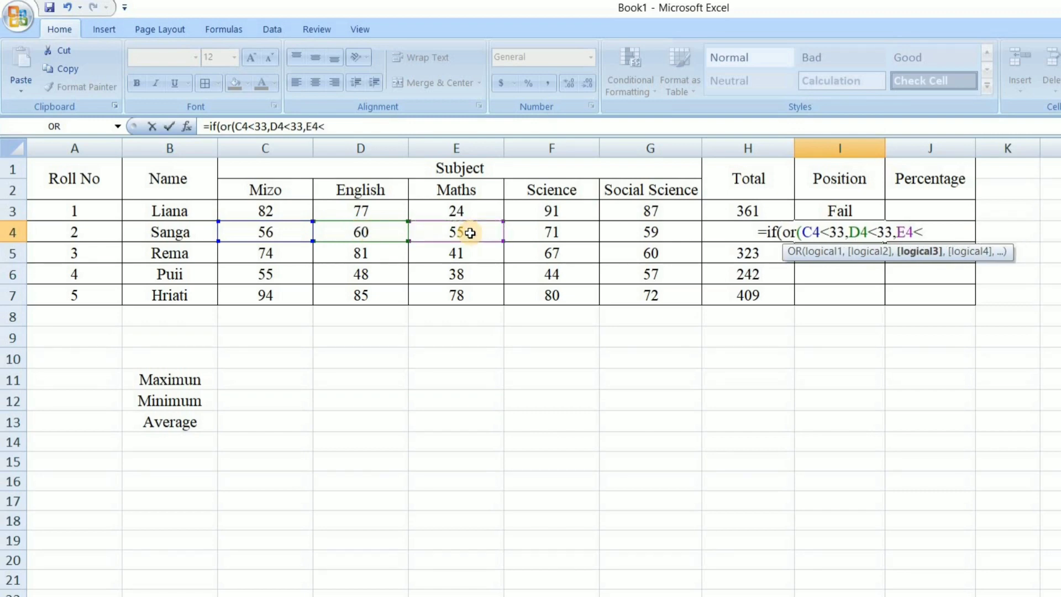
{"action": "type", "text": "33,"}
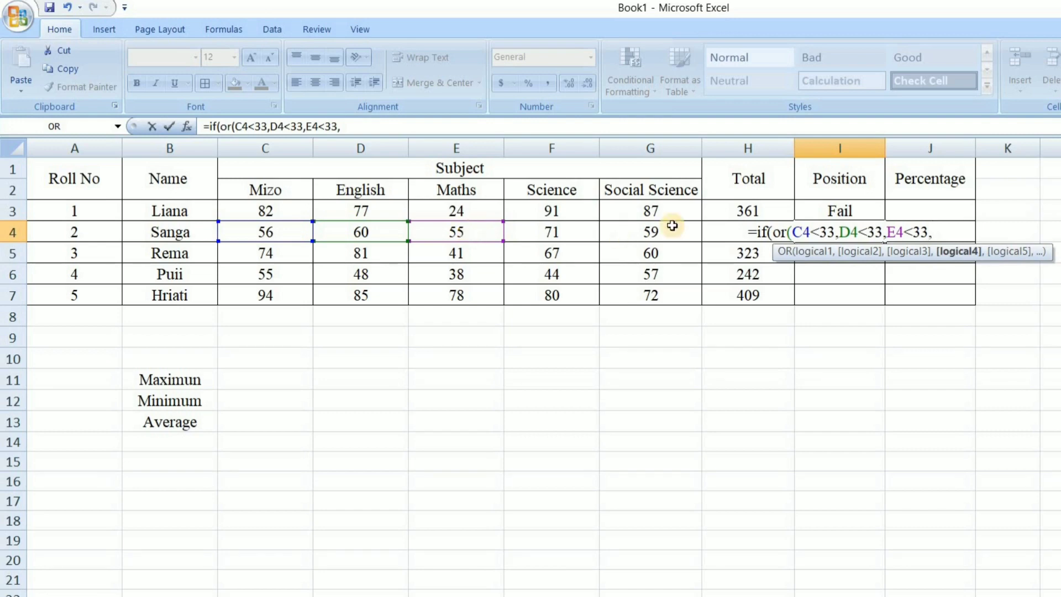
{"action": "left_click", "coordinate": [551, 234]}
{"action": "type", "text": "<33"}
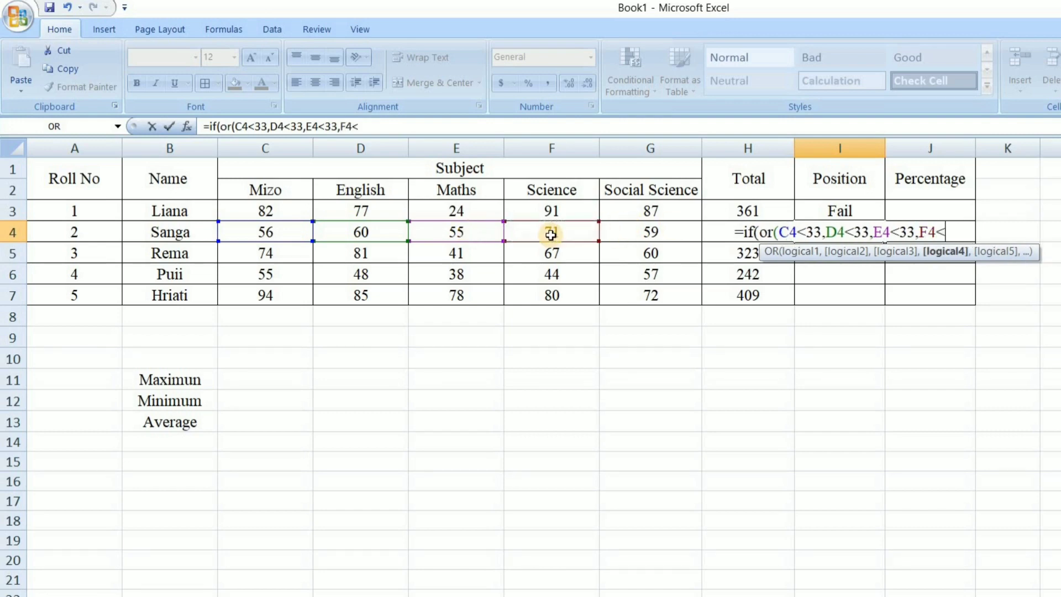
{"action": "type", "text": ","}
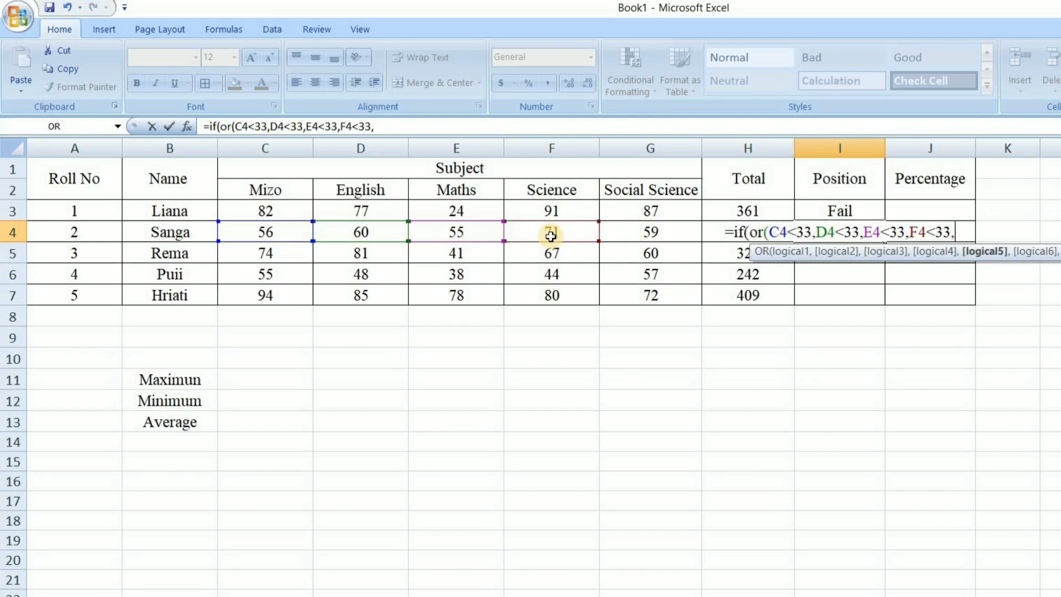
{"action": "left_click", "coordinate": [630, 234]}
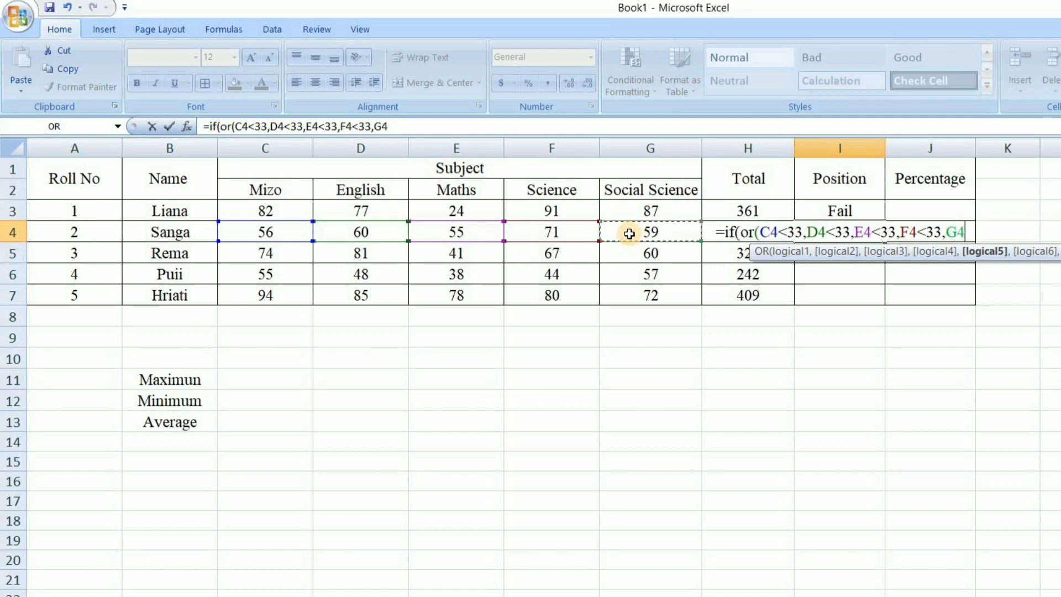
{"action": "type", "text": "<<"}
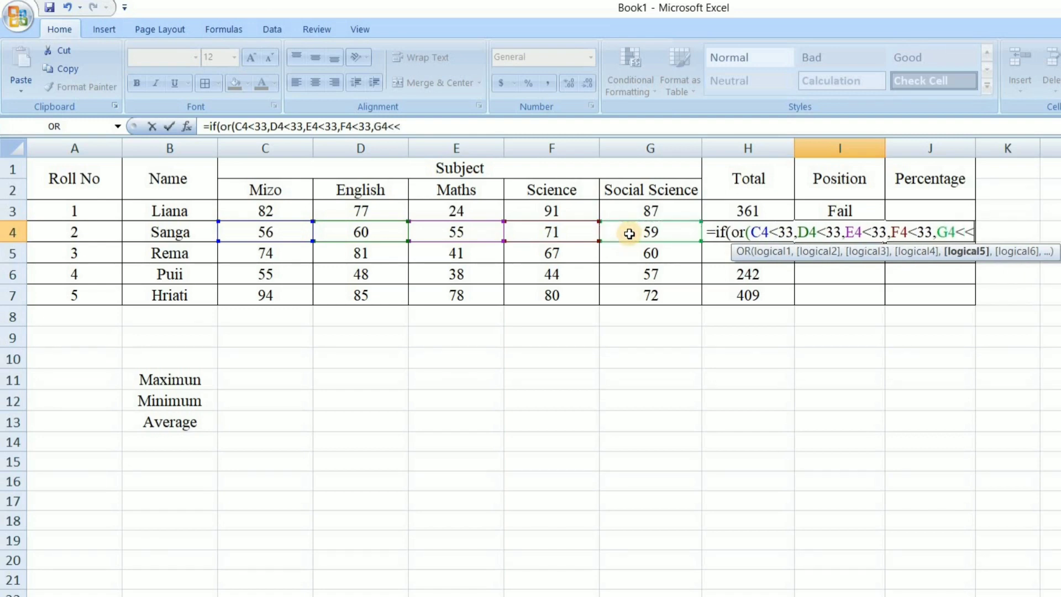
{"action": "key", "text": "BackSpace"}
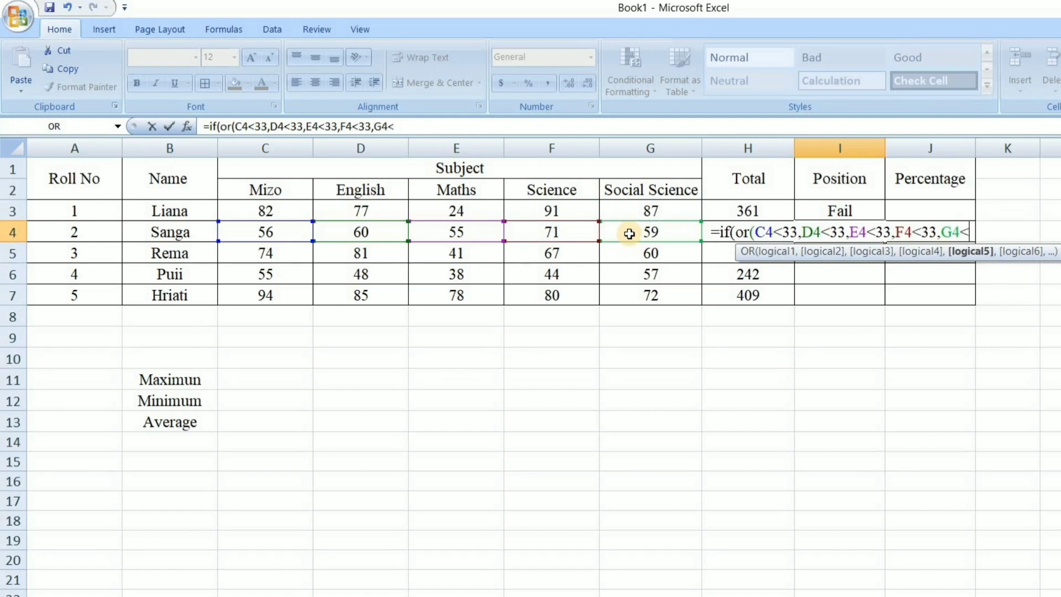
{"action": "type", "text": "33"}
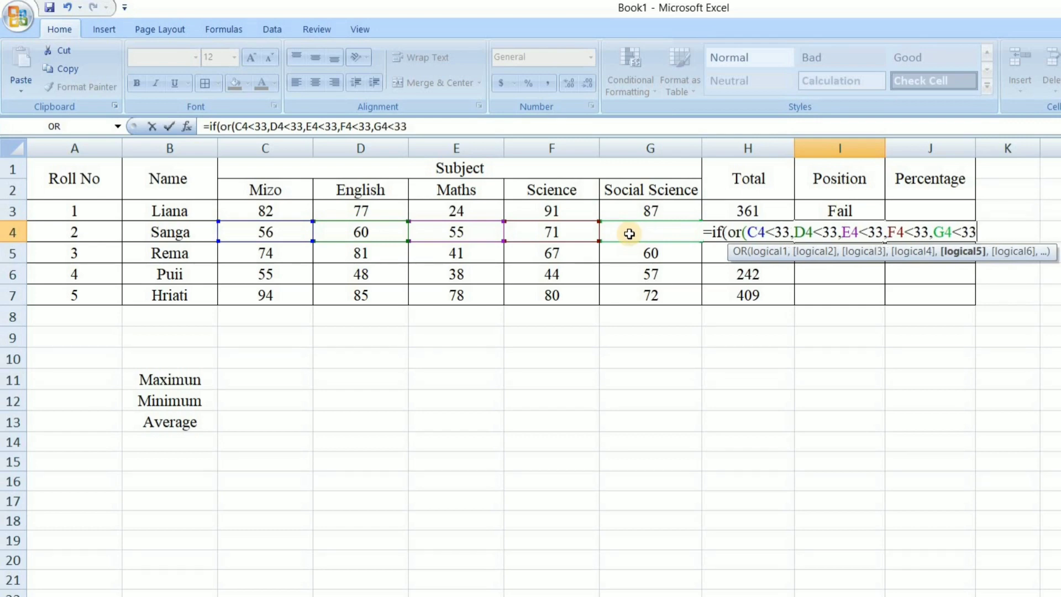
{"action": "type", "text": "),"}
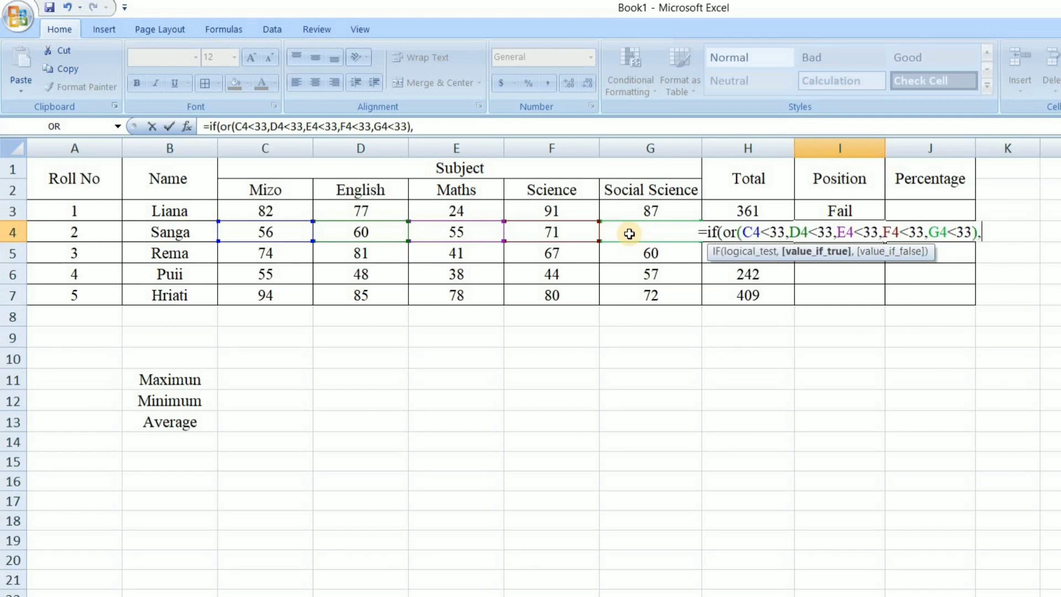
Step: Complete the I4 formula to return "Fail" if the test is true and "Pass" otherwise
{"action": "type", "text": "\"Fai"}
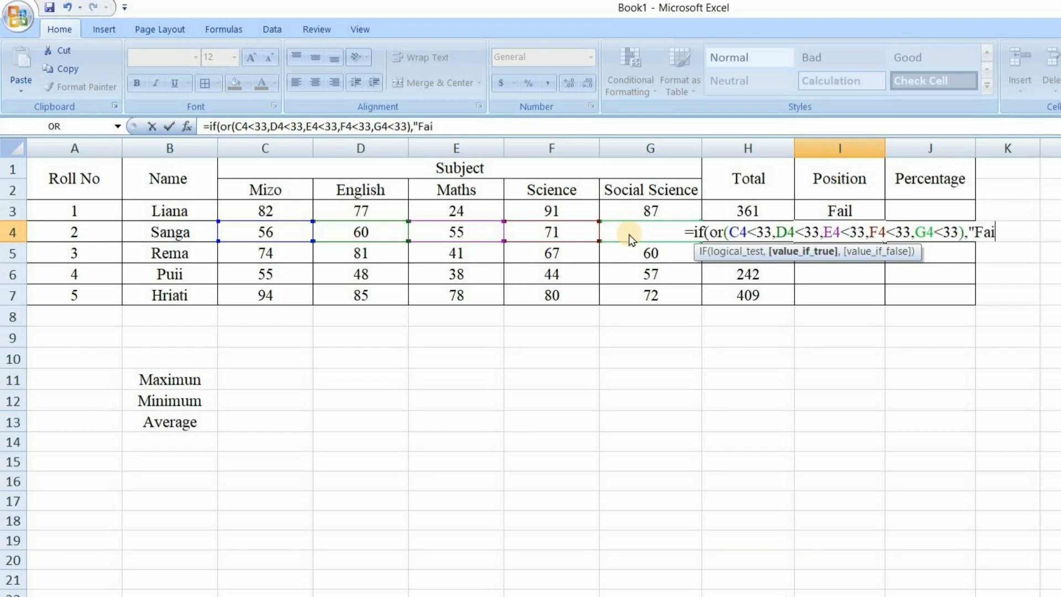
{"action": "type", "text": "l\","}
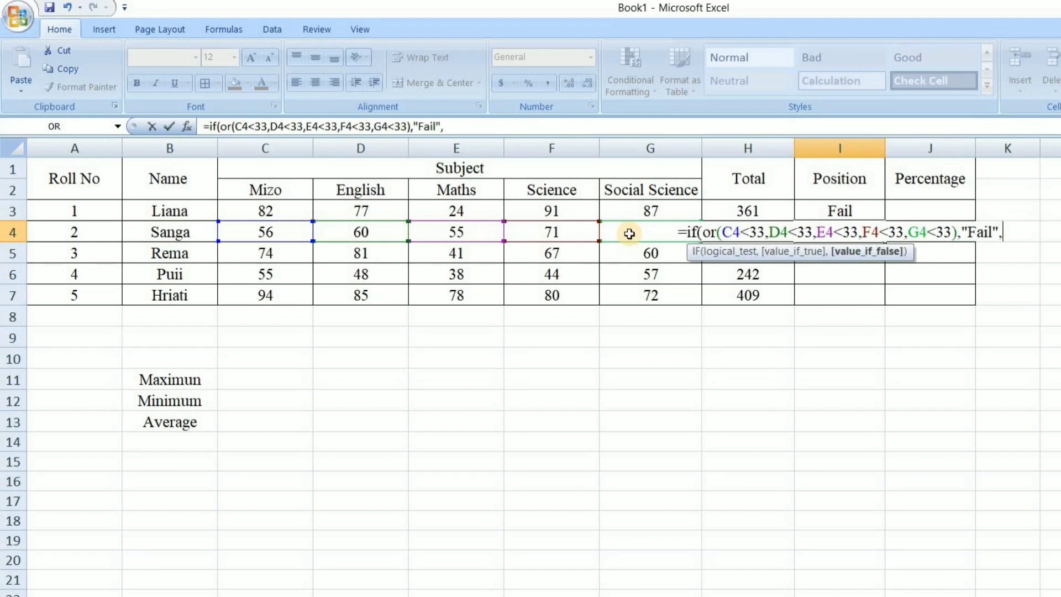
{"action": "type", "text": "\"Pas"}
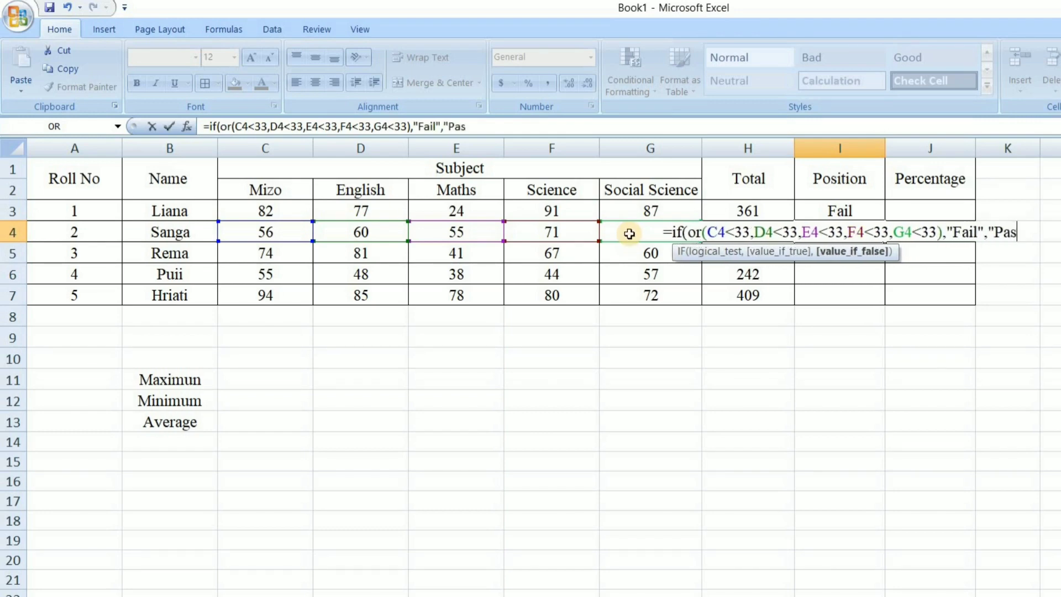
{"action": "type", "text": "s\"))"}
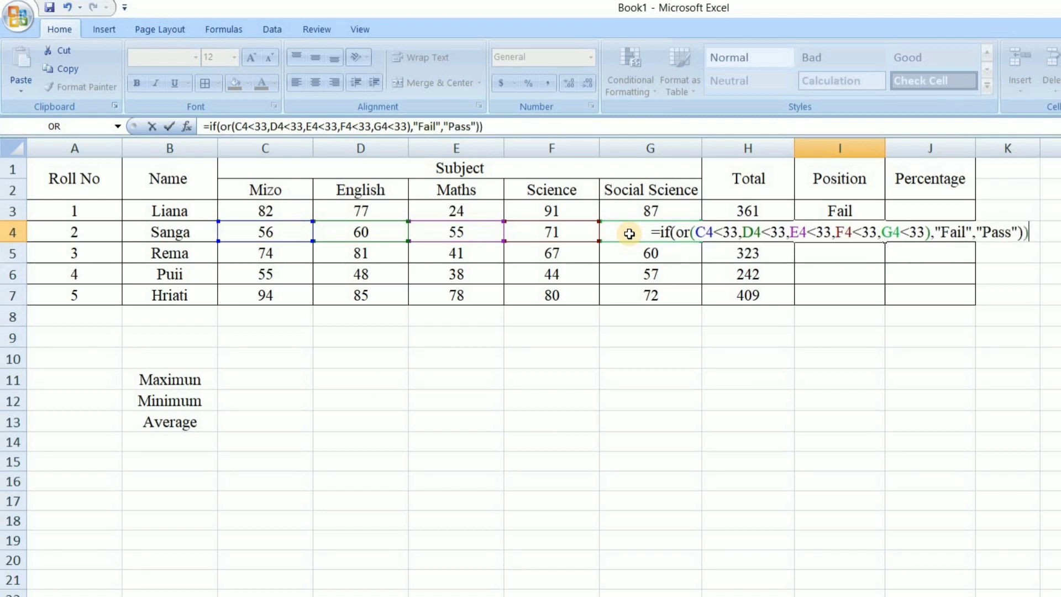
{"action": "key", "text": "Return"}
{"action": "key", "text": "Return"}
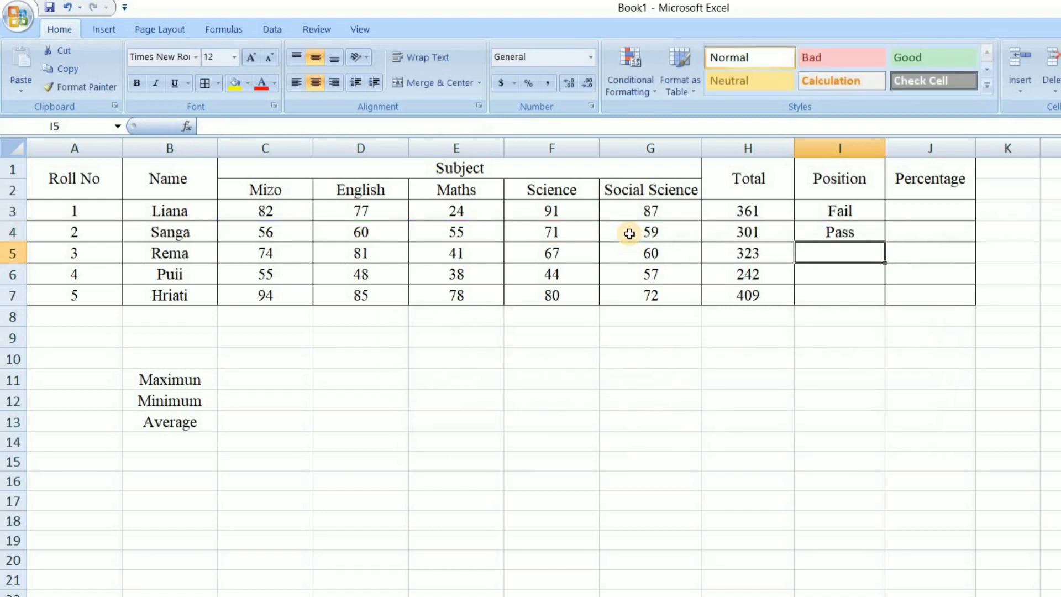
Step: Fill the pass/fail formula from I4 down to I7 and inspect the formulas in H7 and I7
{"action": "left_click", "coordinate": [843, 231]}
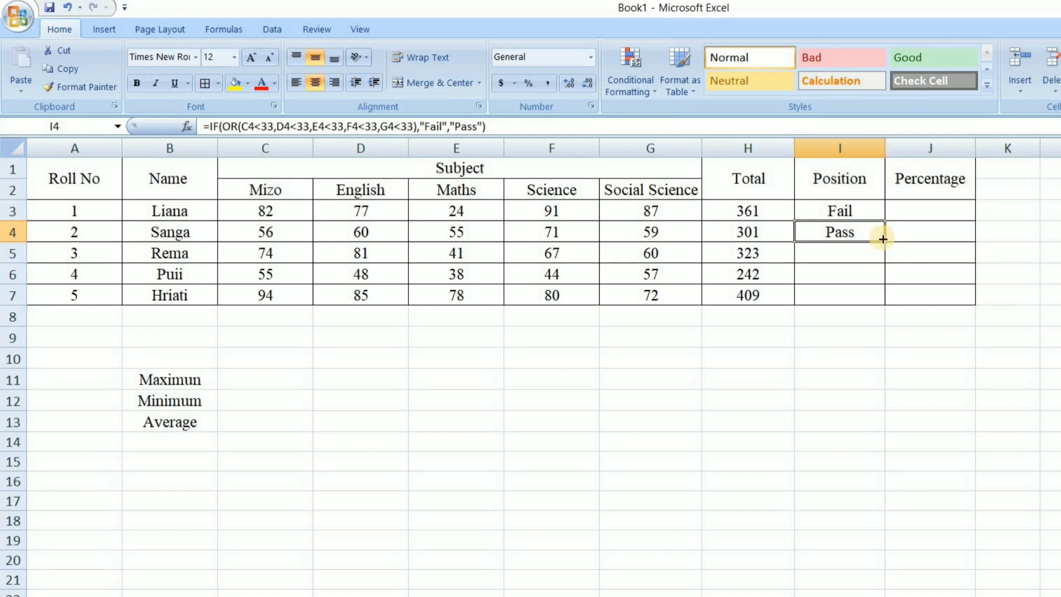
{"action": "left_click_drag", "start_coordinate": [883, 239], "coordinate": [877, 301]}
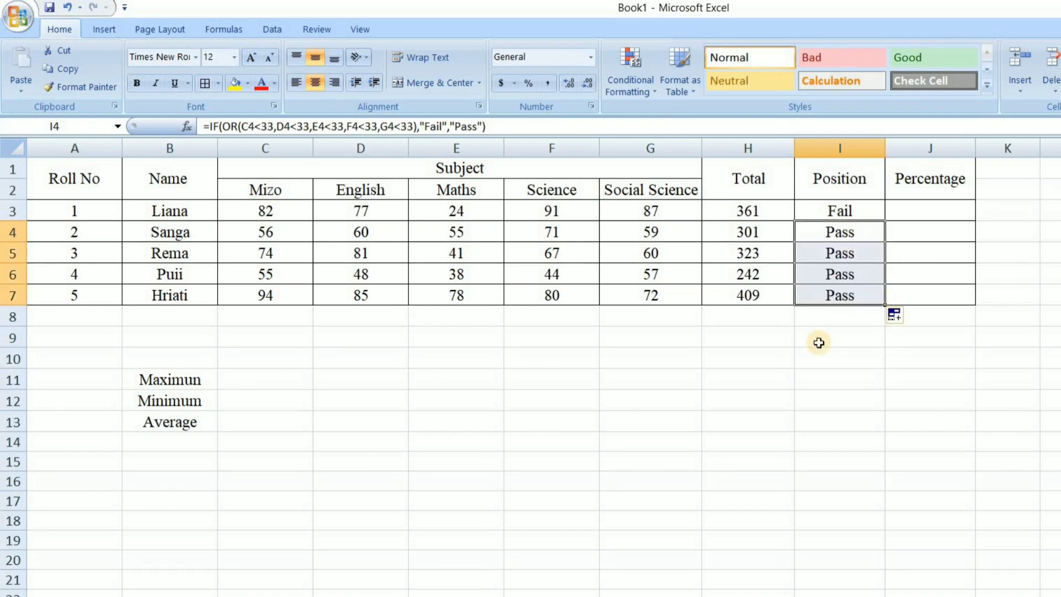
{"action": "left_click", "coordinate": [763, 300]}
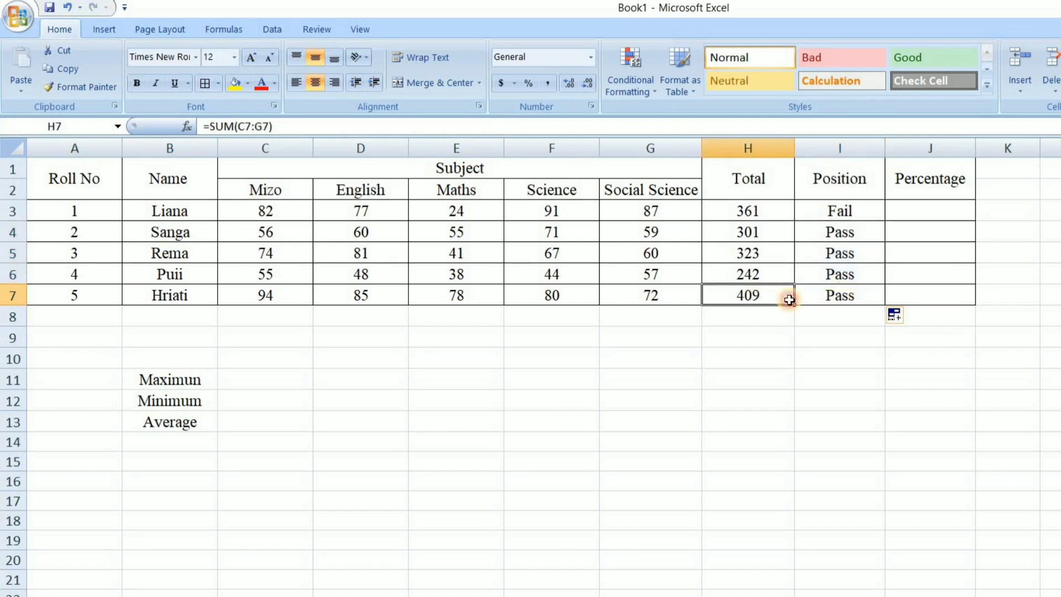
{"action": "left_click", "coordinate": [824, 299]}
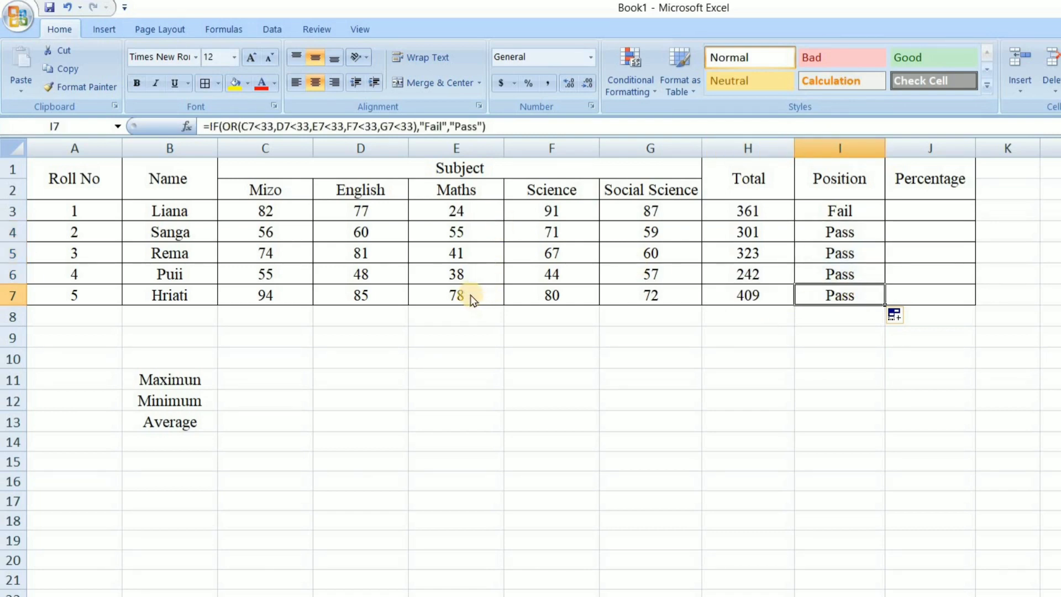
Step: Set the Maths mark of roll number 5 in E7 to 23
{"action": "left_click", "coordinate": [467, 295]}
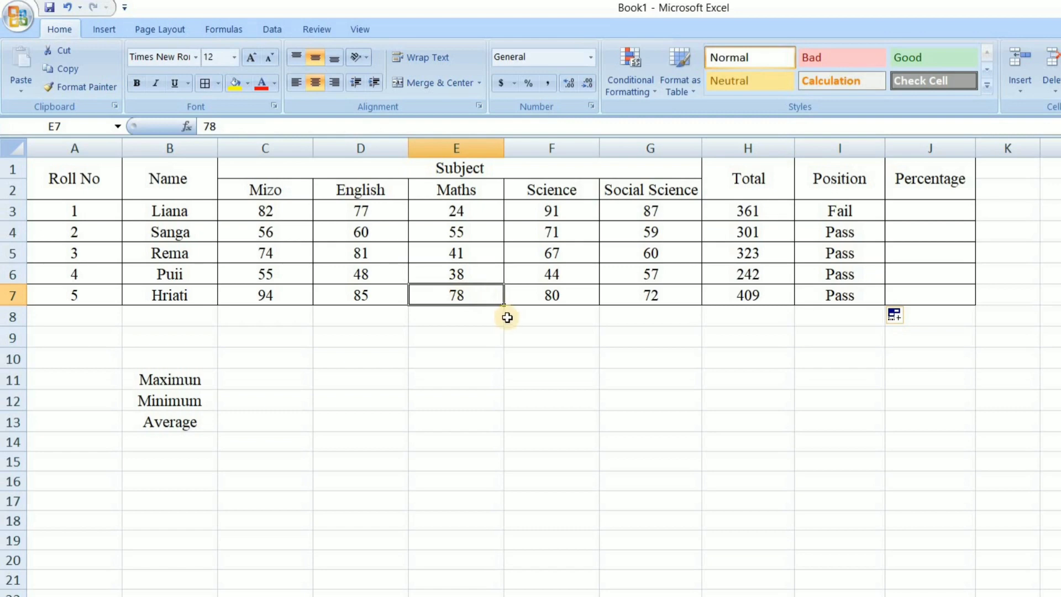
{"action": "double_click", "coordinate": [474, 294]}
{"action": "double_click", "coordinate": [429, 294]}
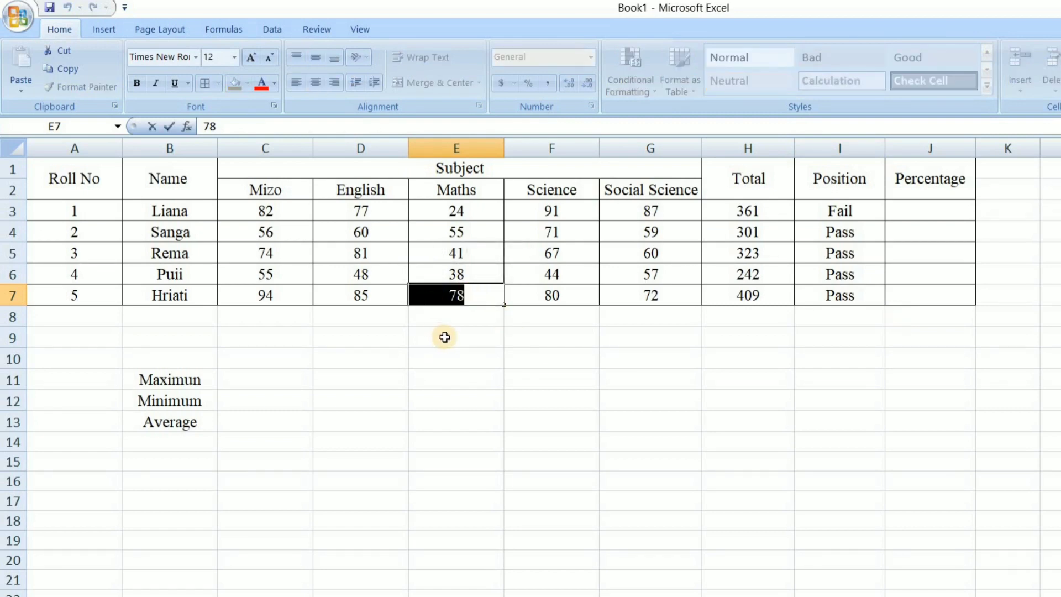
{"action": "type", "text": "2"}
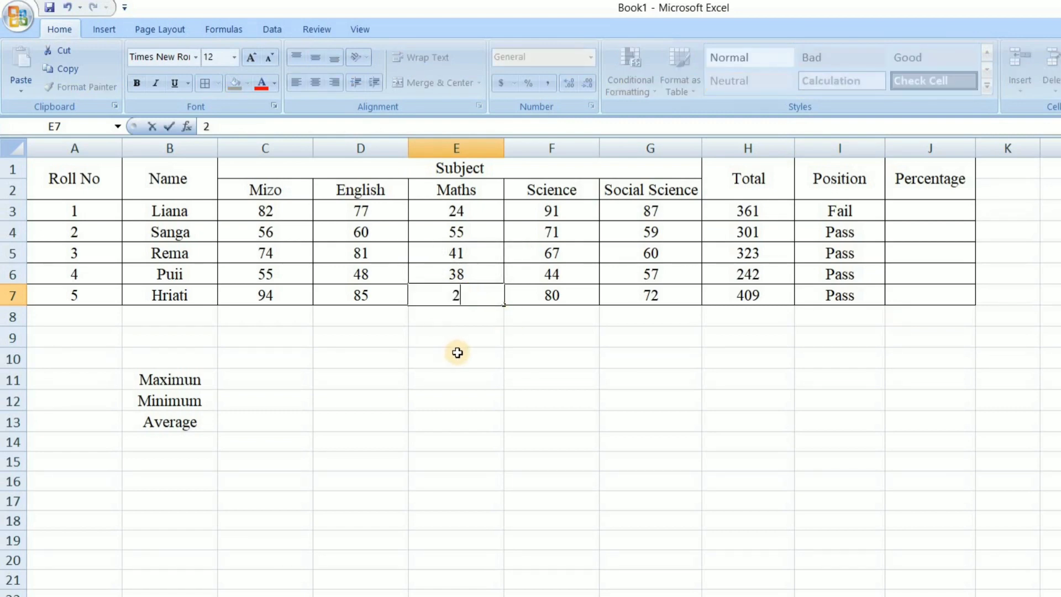
{"action": "type", "text": "3"}
{"action": "key", "text": "Return"}
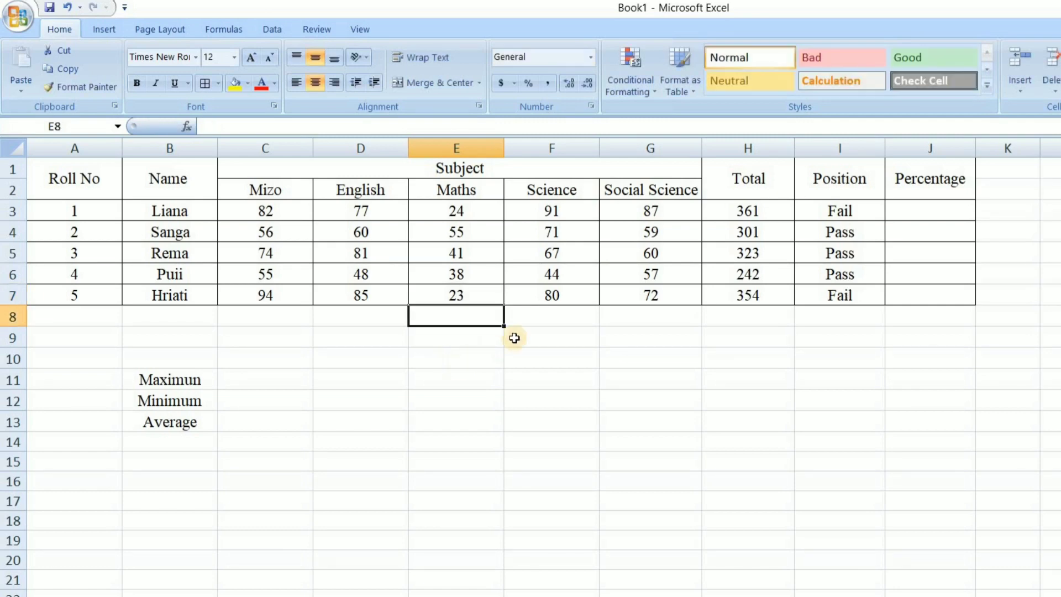
Step: Set the Science mark of roll number 4 in F6 to 12 and inspect the total in H6
{"action": "left_click", "coordinate": [550, 272]}
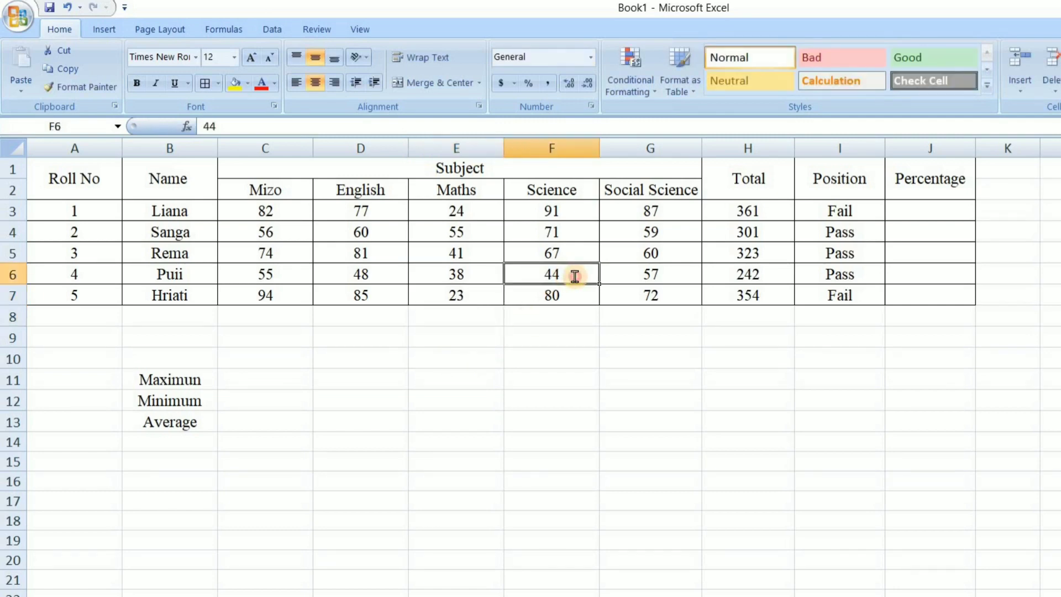
{"action": "double_click", "coordinate": [574, 277]}
{"action": "double_click", "coordinate": [549, 276]}
{"action": "type", "text": "1"}
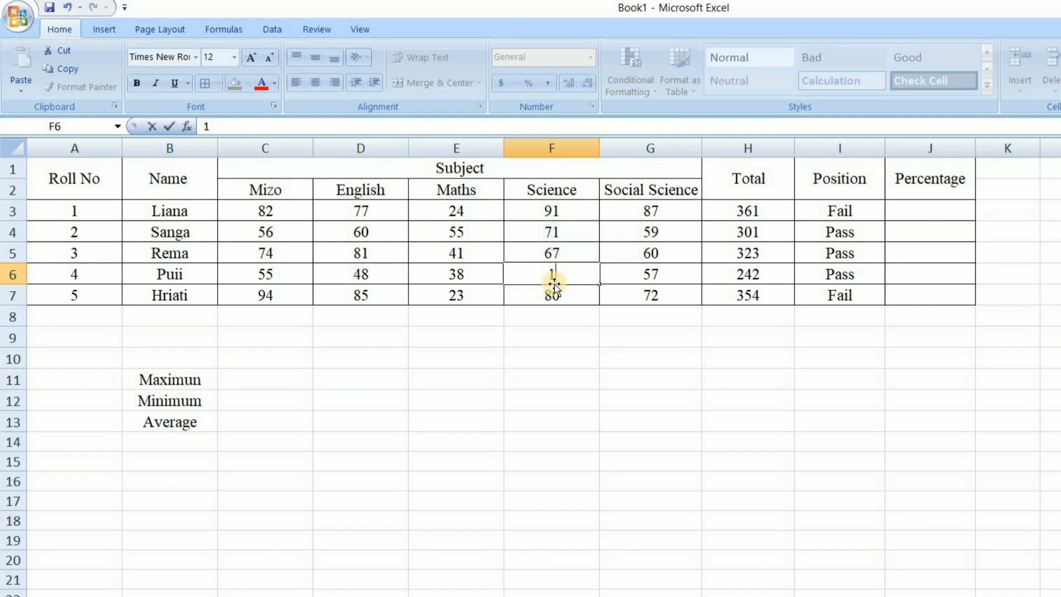
{"action": "type", "text": "2"}
{"action": "key", "text": "Return"}
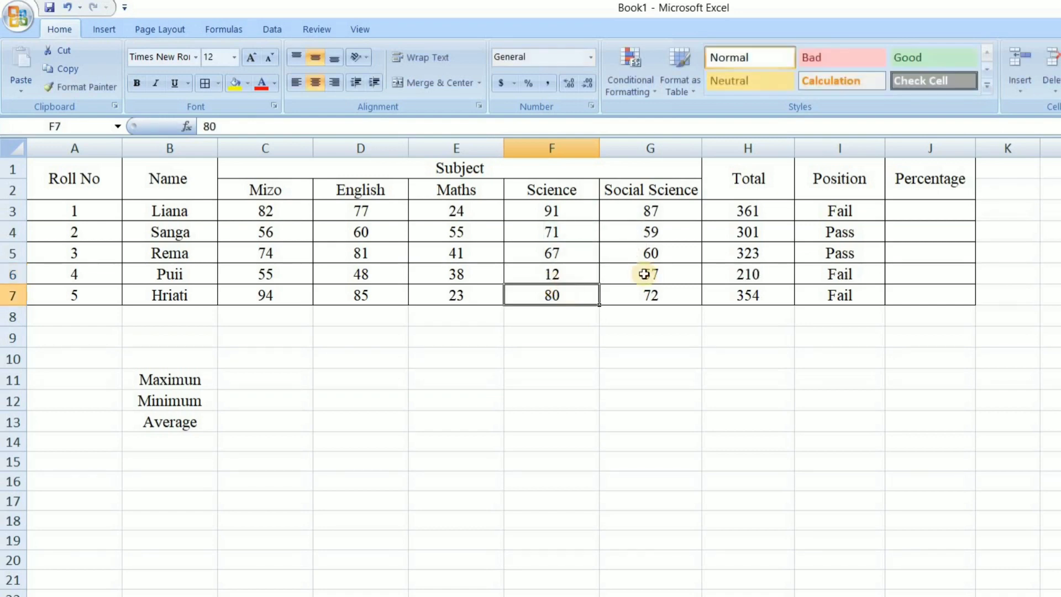
{"action": "left_click", "coordinate": [749, 280]}
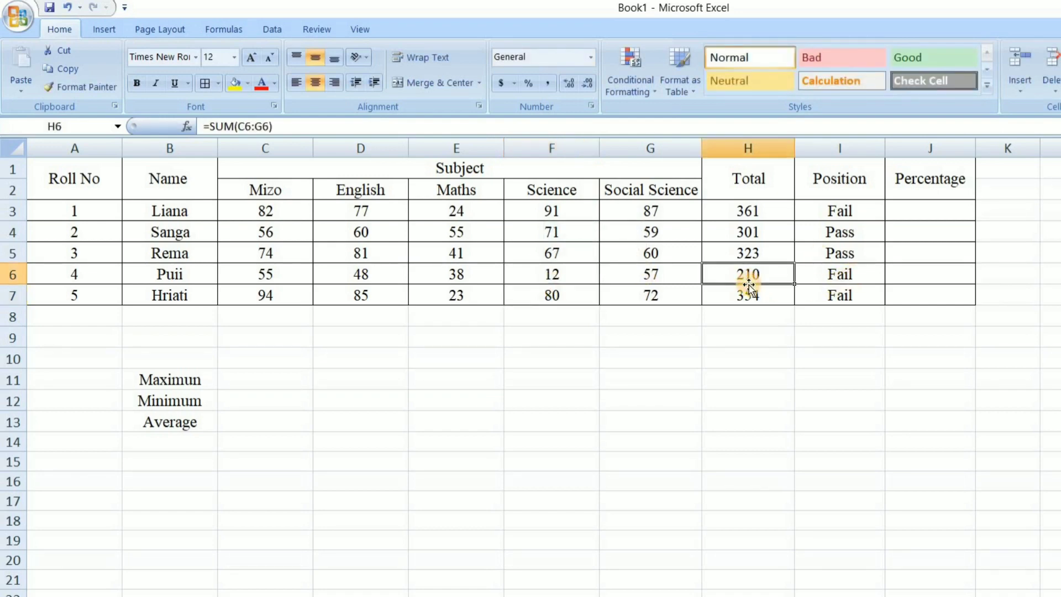
Step: Apply all borders to the empty column K1:K7 next to Percentage
{"action": "left_click", "coordinate": [834, 288]}
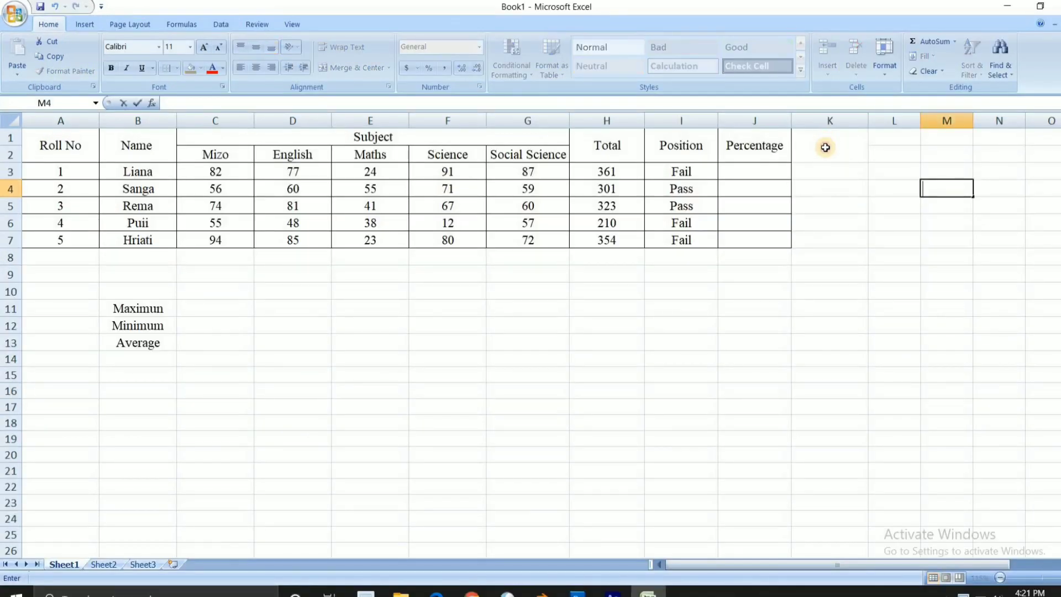
{"action": "left_click", "coordinate": [824, 147]}
{"action": "left_click", "coordinate": [804, 270]}
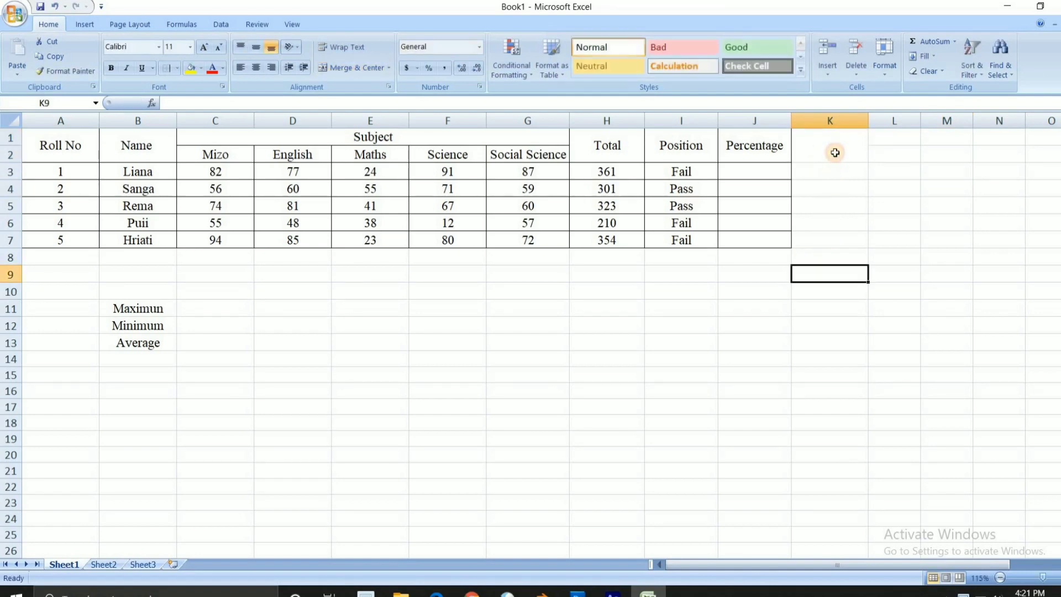
{"action": "left_click_drag", "start_coordinate": [833, 148], "coordinate": [829, 246]}
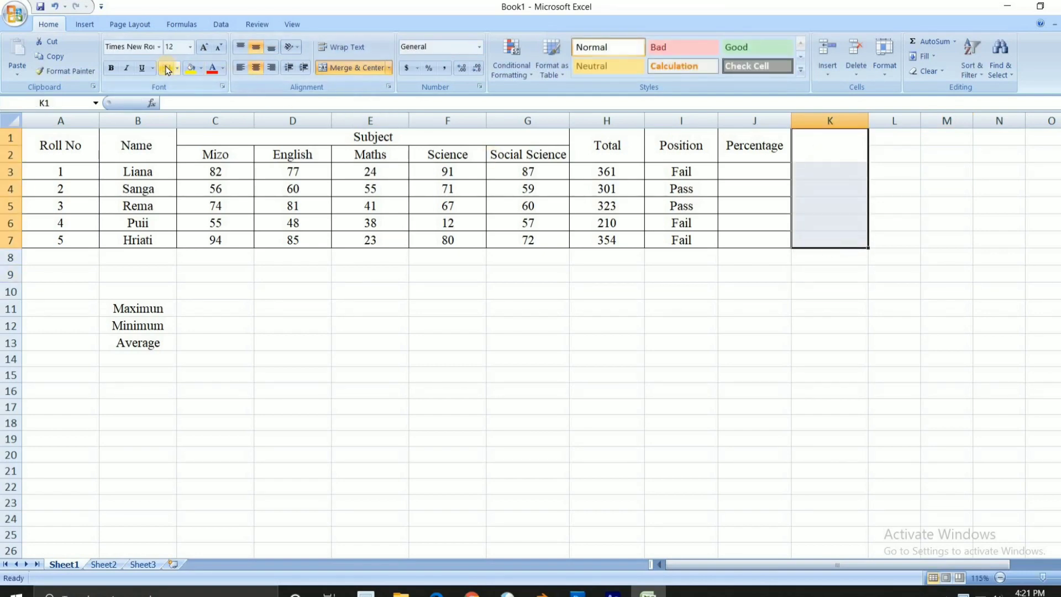
{"action": "left_click", "coordinate": [178, 68]}
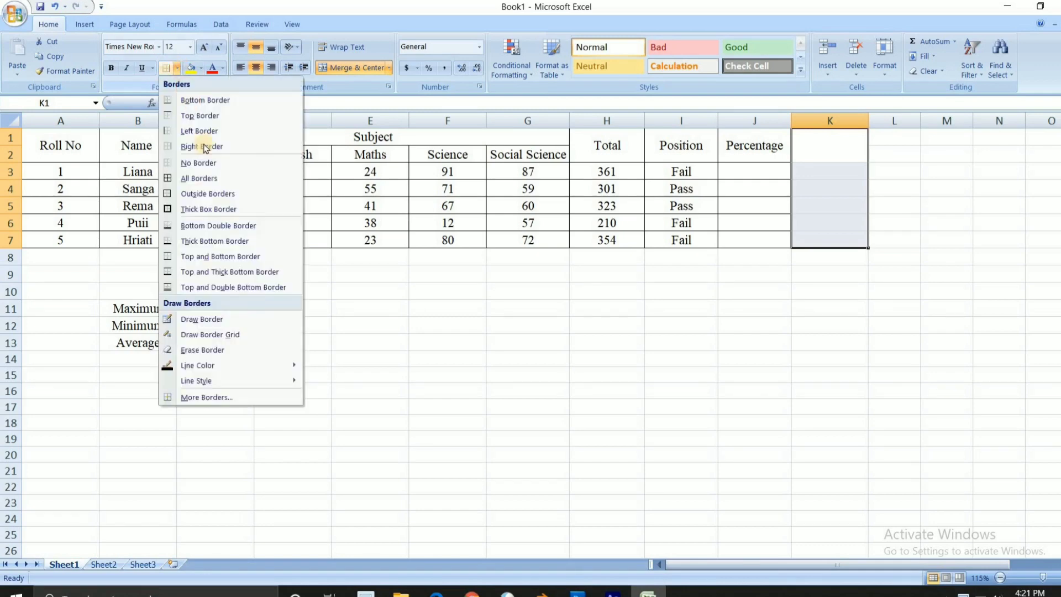
{"action": "left_click", "coordinate": [204, 178]}
{"action": "left_click", "coordinate": [751, 363]}
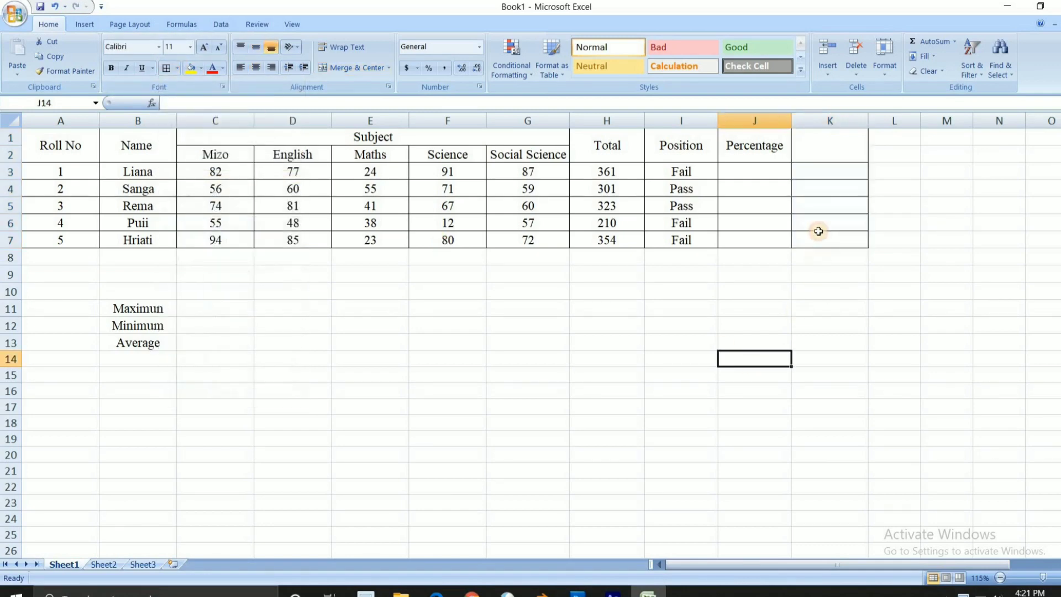
Step: Enter the header "Position" in K1 and rename the header in I1 to "Result"
{"action": "left_click", "coordinate": [818, 149]}
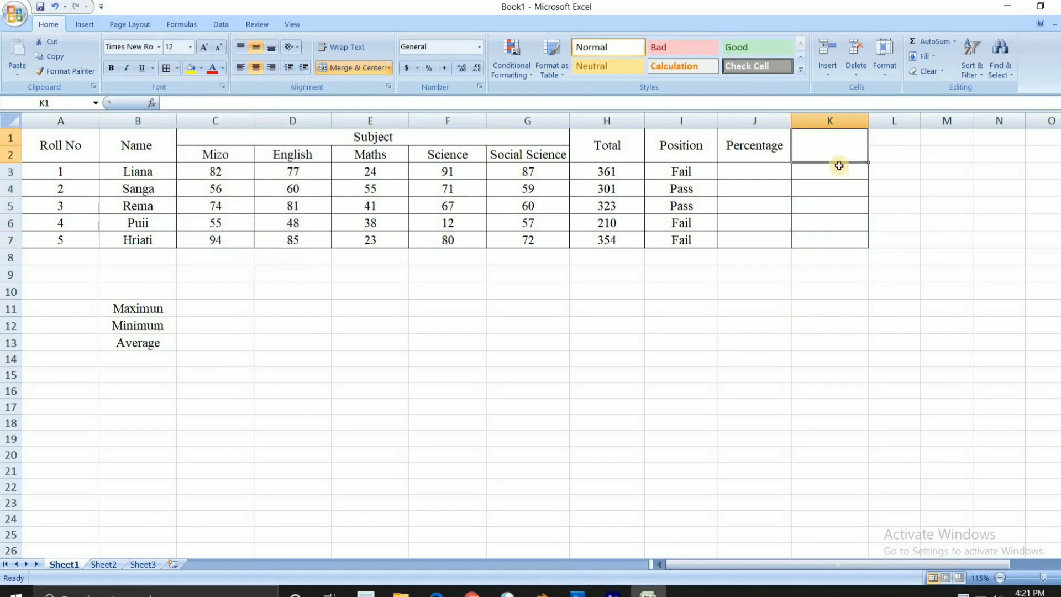
{"action": "type", "text": "Positio"}
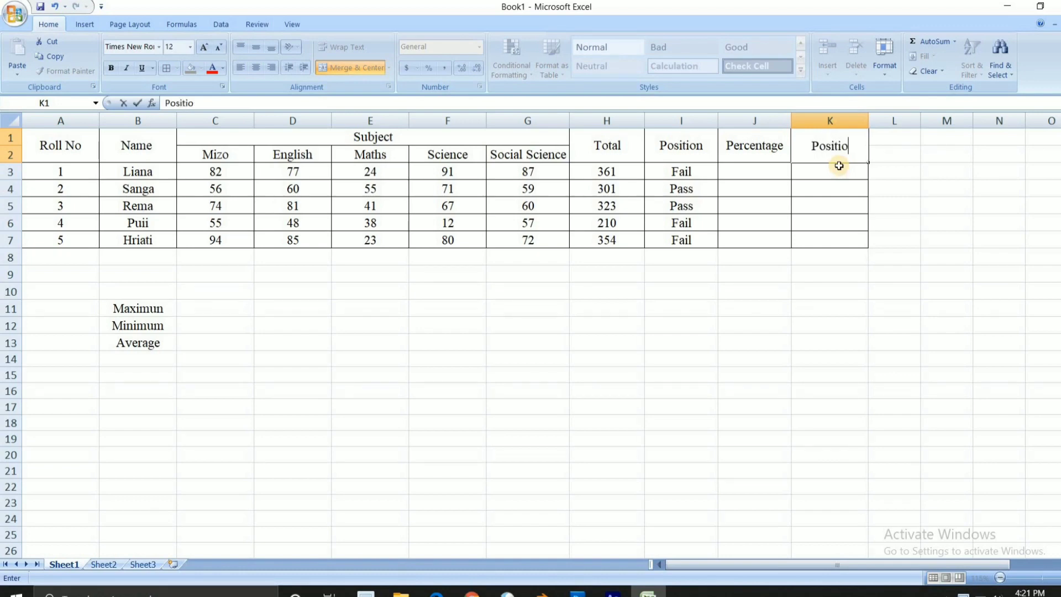
{"action": "type", "text": "n"}
{"action": "left_click", "coordinate": [685, 148]}
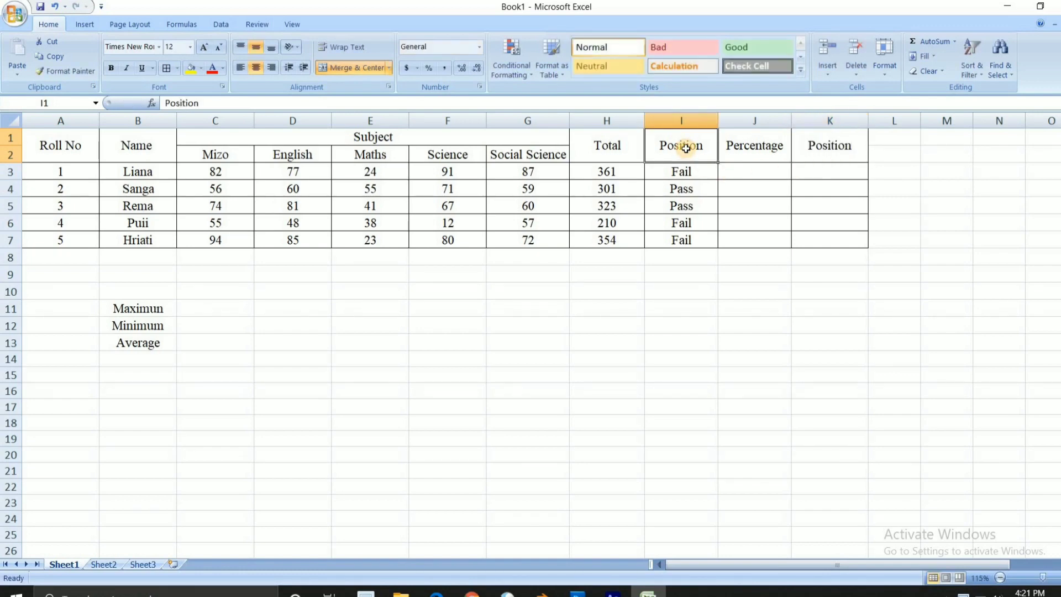
{"action": "type", "text": "Resu"}
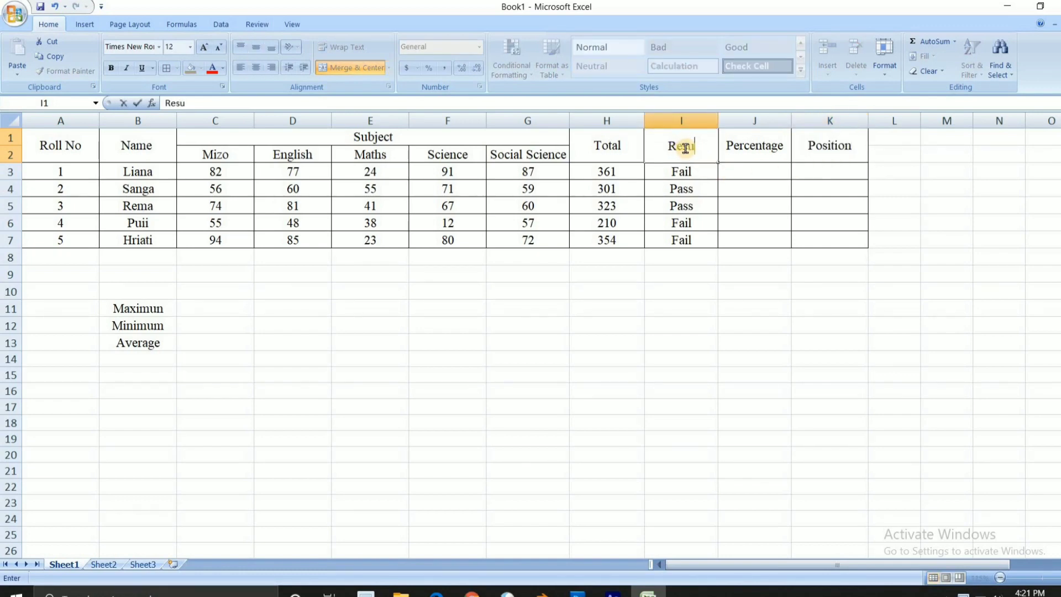
{"action": "type", "text": "lt"}
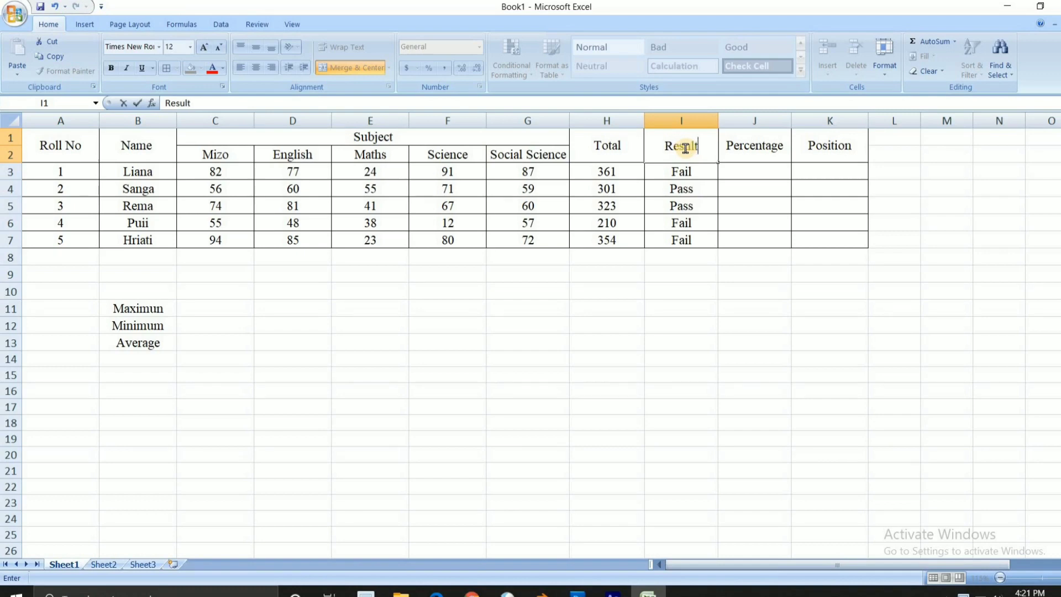
{"action": "left_click", "coordinate": [816, 168]}
Step: Calculate the percentage of roll number 1 in J3 with the formula =sum(H3/500)*100
{"action": "left_click", "coordinate": [762, 171]}
{"action": "type", "text": "=sum("}
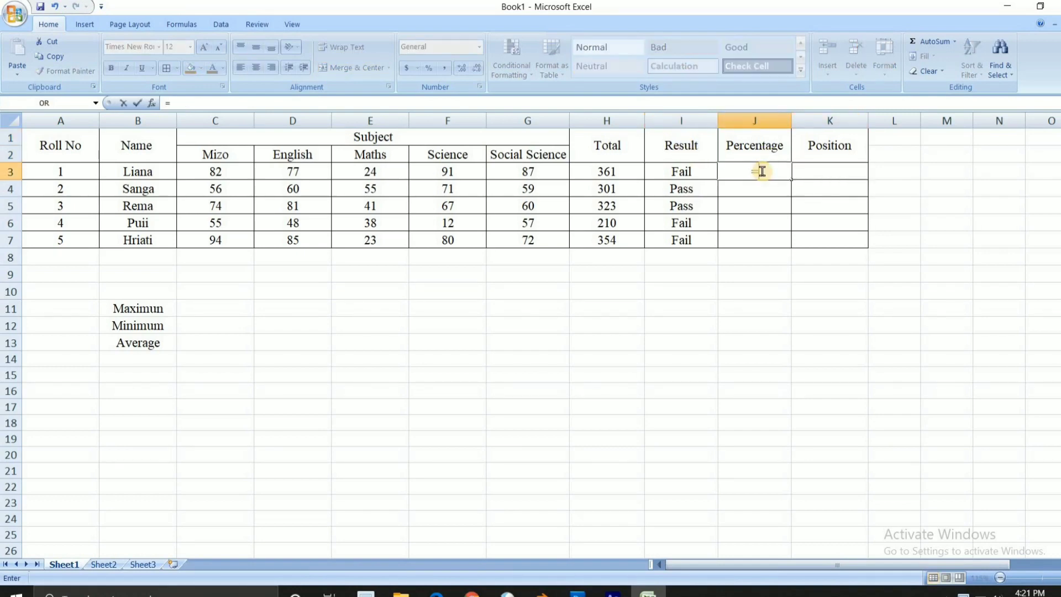
{"action": "left_click", "coordinate": [593, 172]}
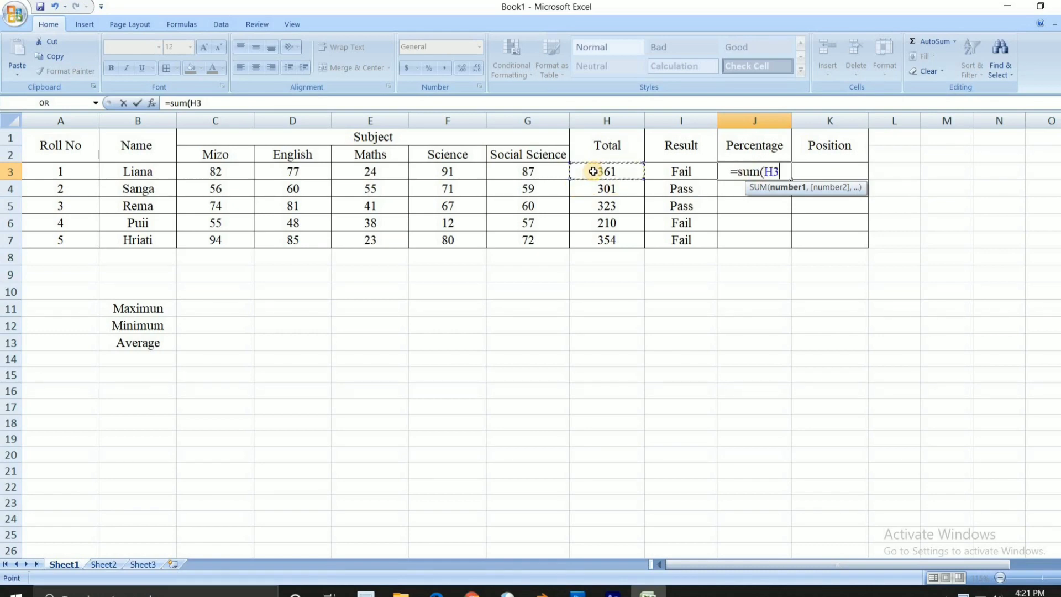
{"action": "type", "text": "/50"}
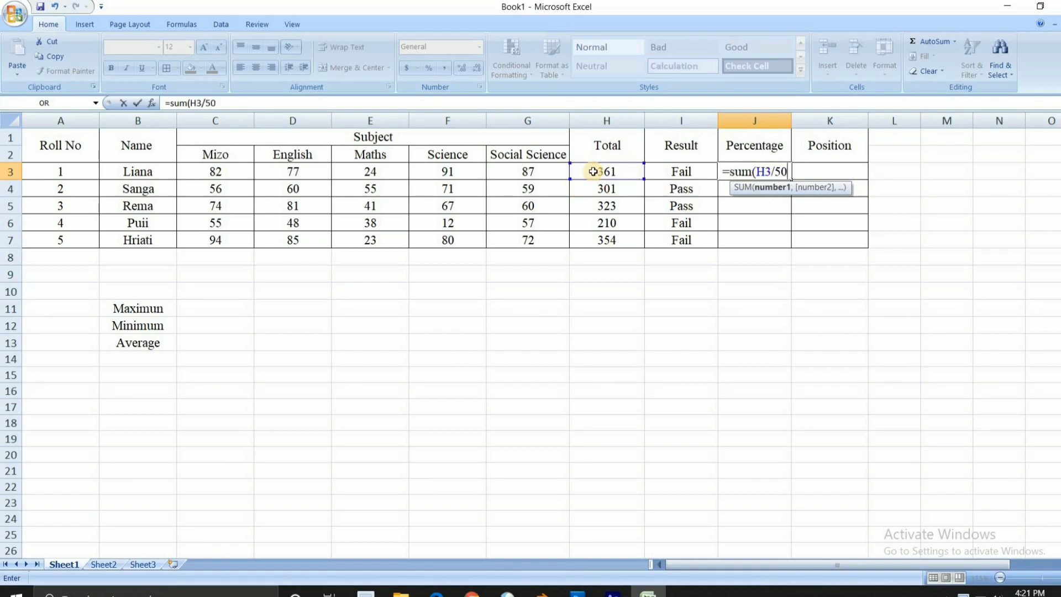
{"action": "type", "text": "0)*"}
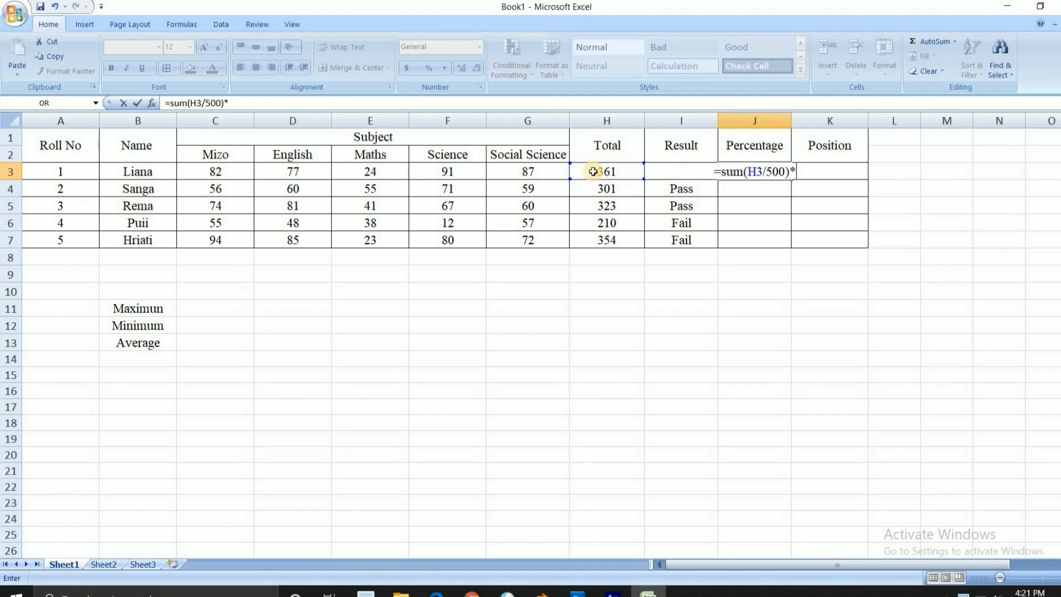
{"action": "type", "text": "100"}
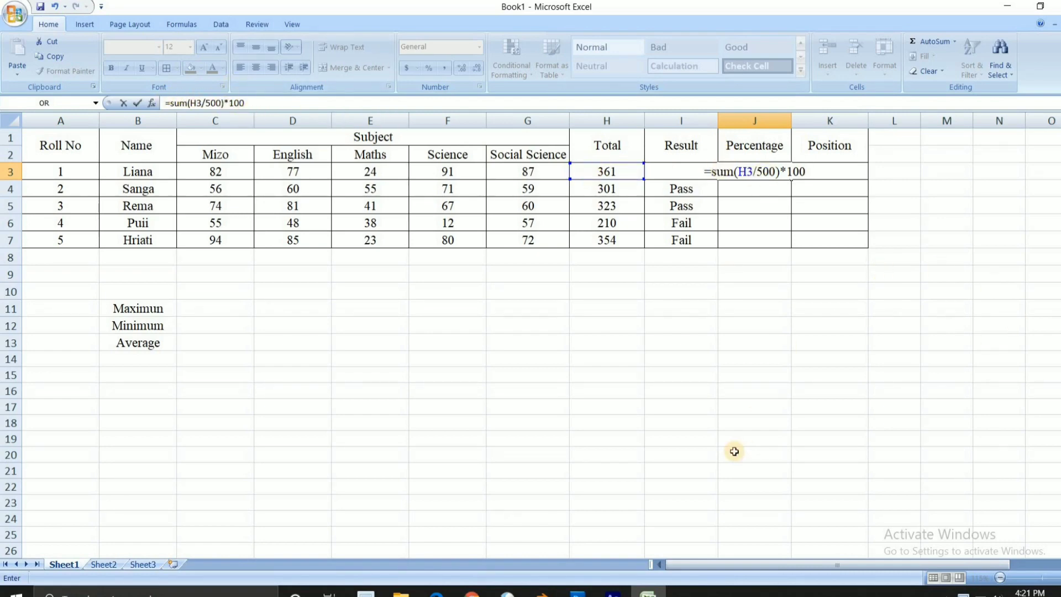
{"action": "key", "text": "Return"}
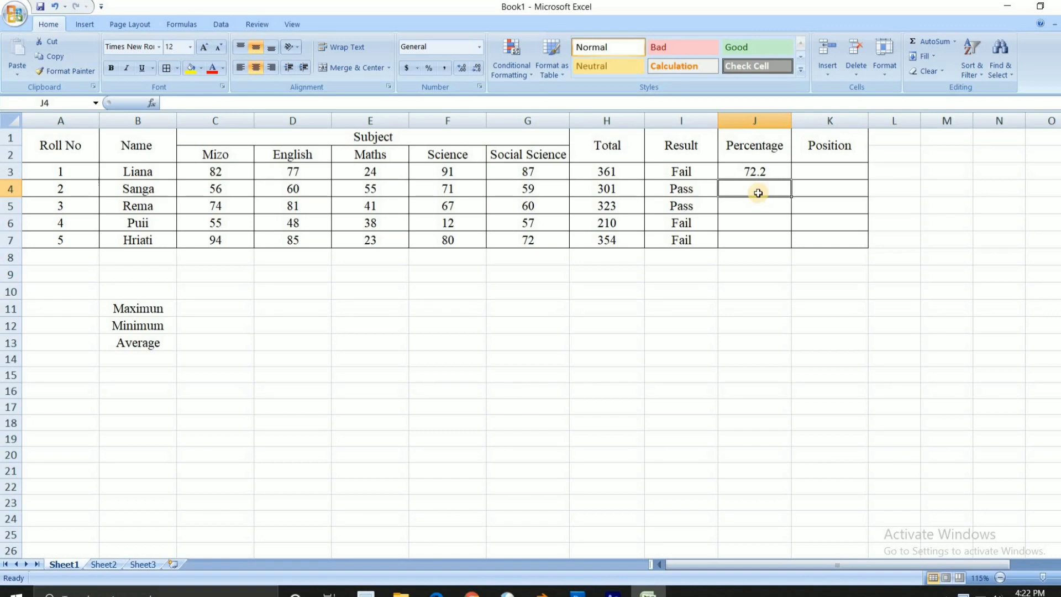
Step: Calculate the percentage of roll number 2 in J4 with the formula =sum(H4/500)*100
{"action": "type", "text": "=sum("}
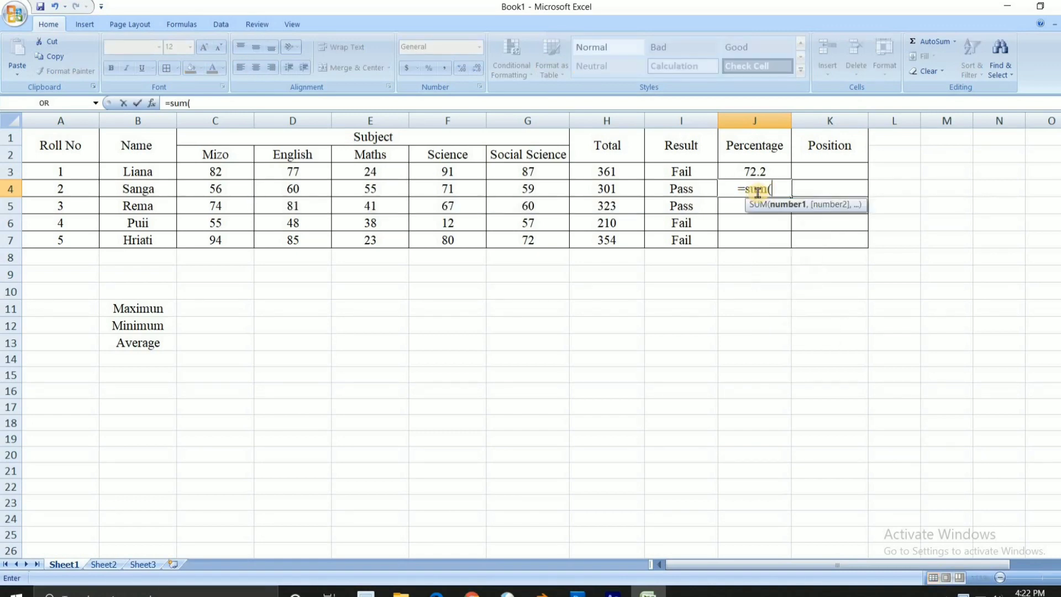
{"action": "left_click", "coordinate": [609, 192]}
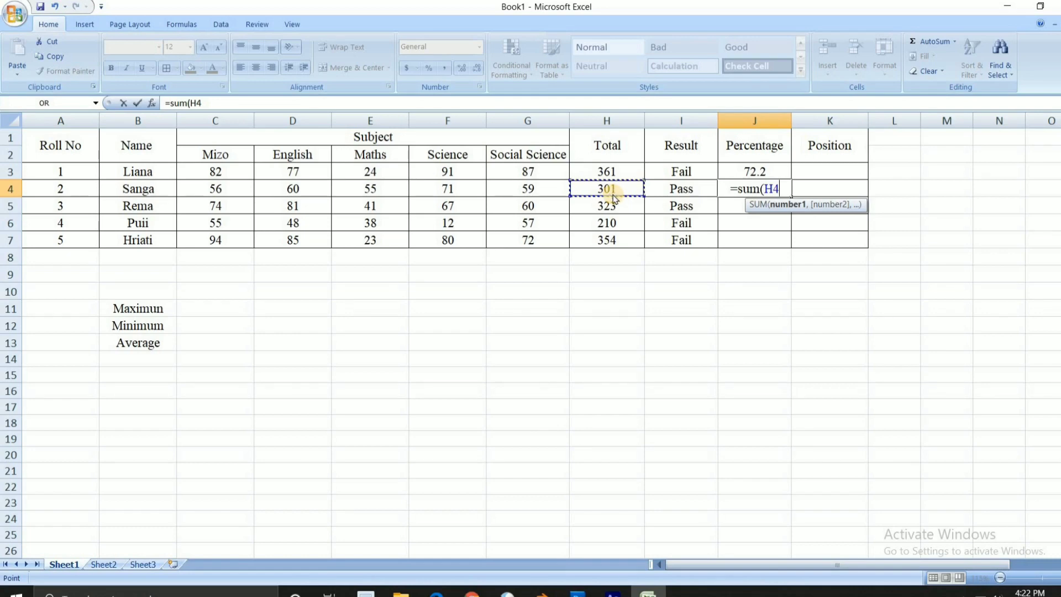
{"action": "type", "text": "/"}
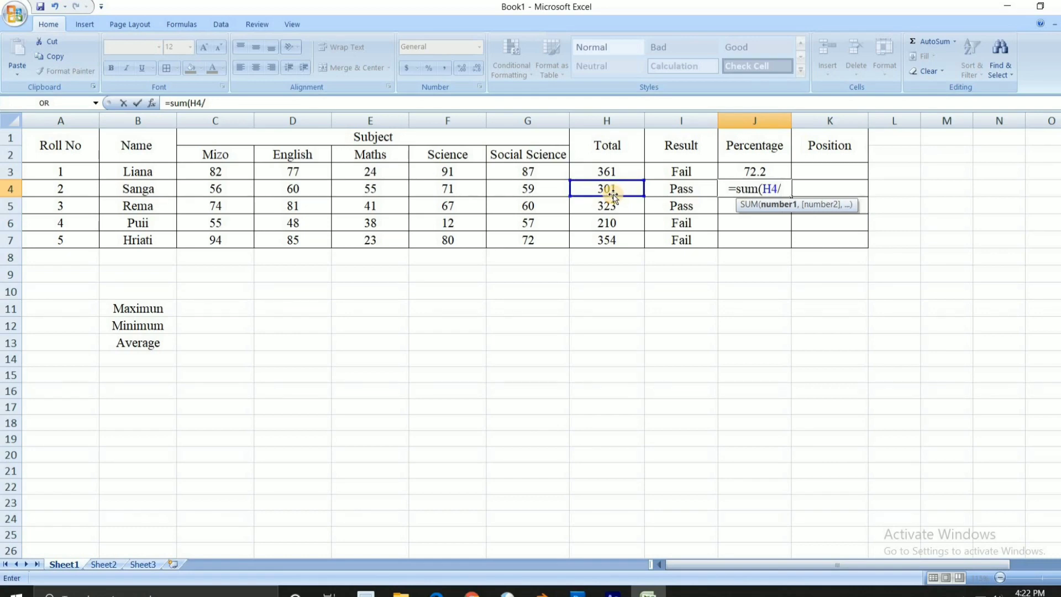
{"action": "type", "text": "500"}
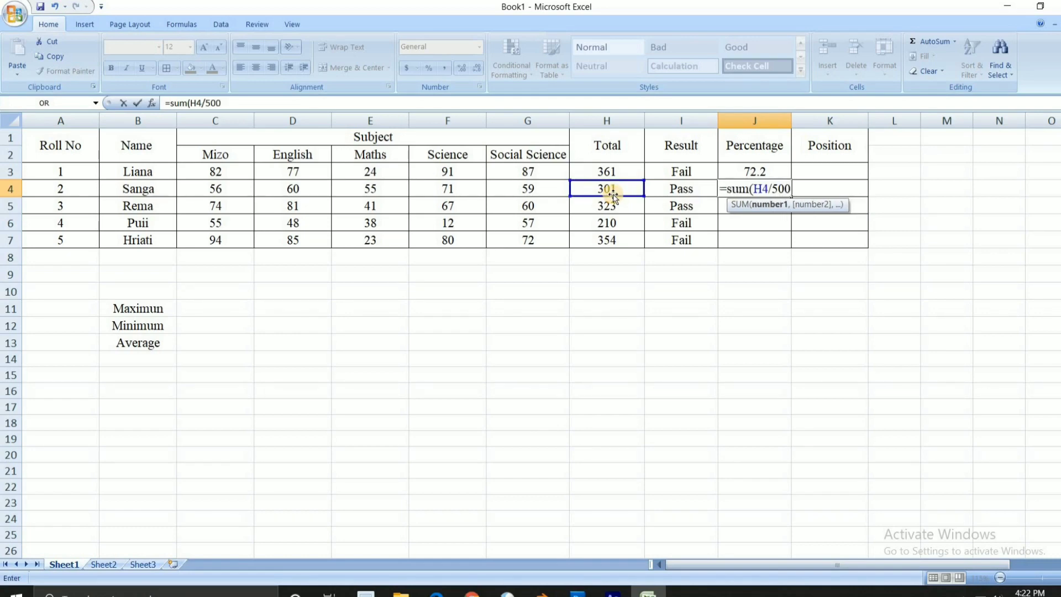
{"action": "type", "text": ")"}
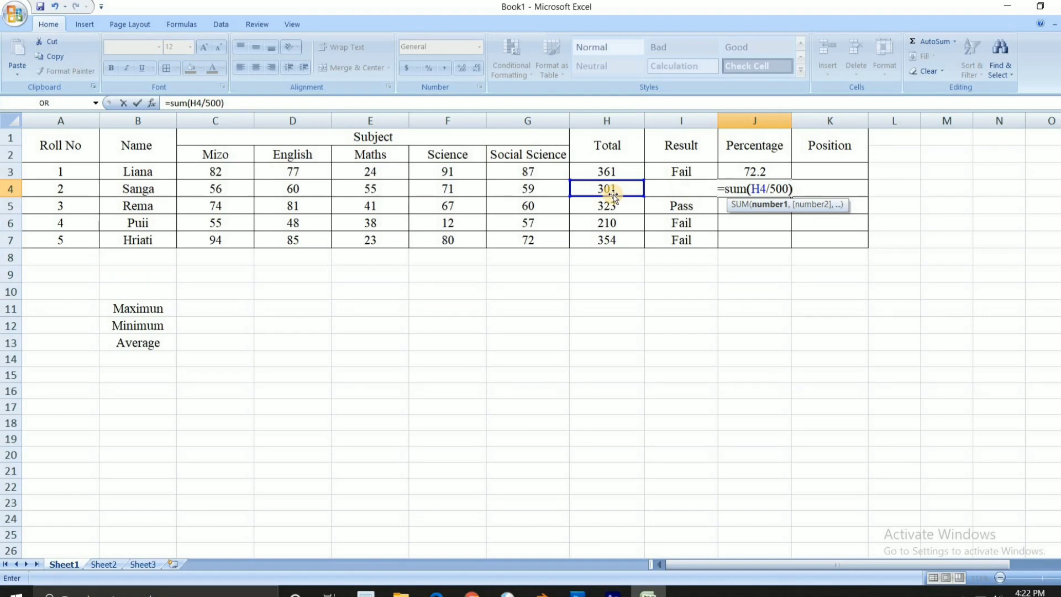
{"action": "type", "text": "&"}
{"action": "key", "text": "BackSpace"}
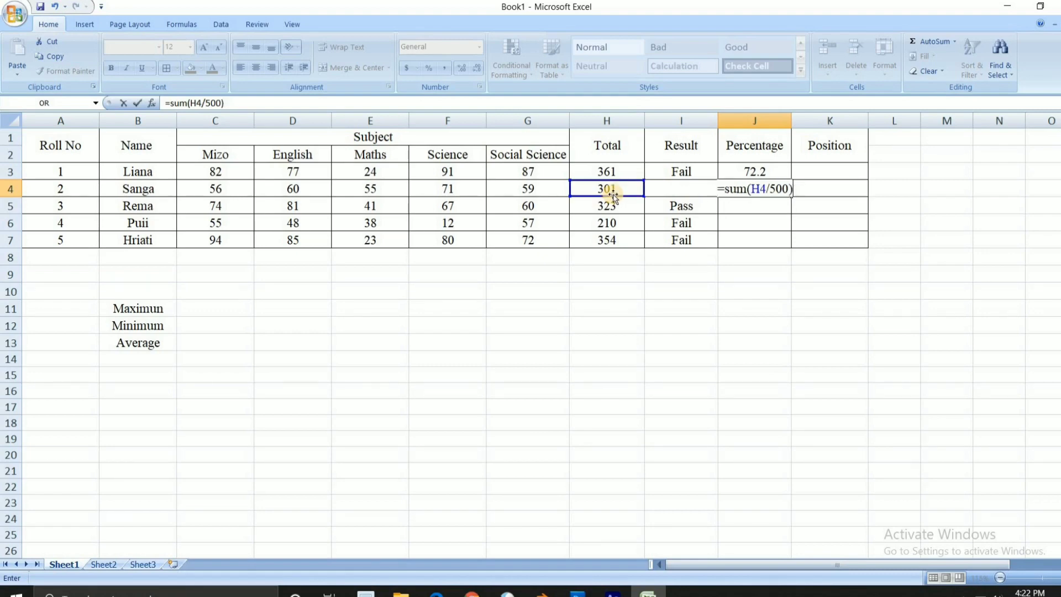
{"action": "type", "text": "*100"}
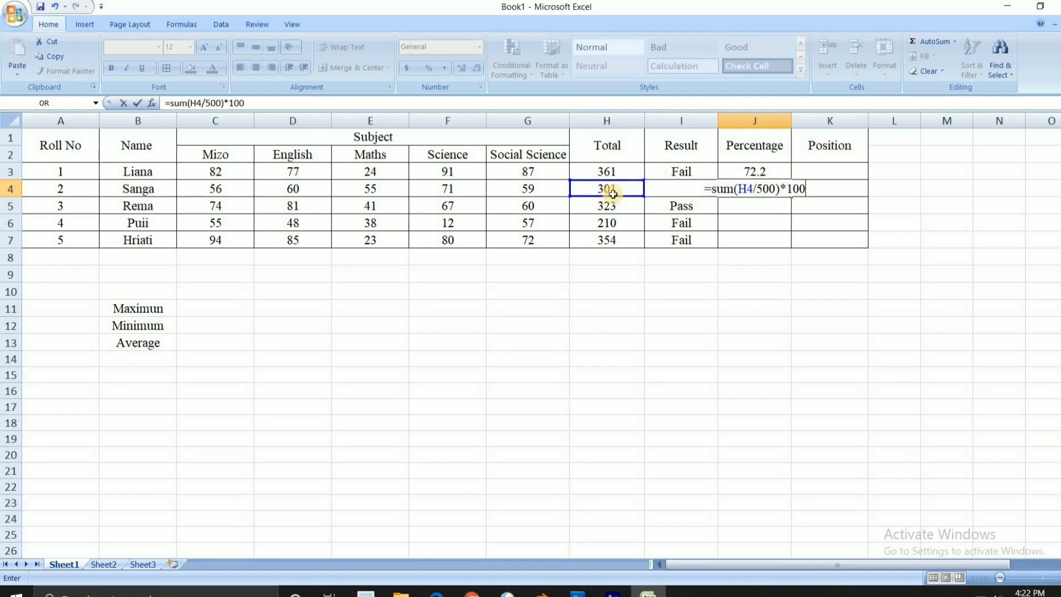
{"action": "key", "text": "Return"}
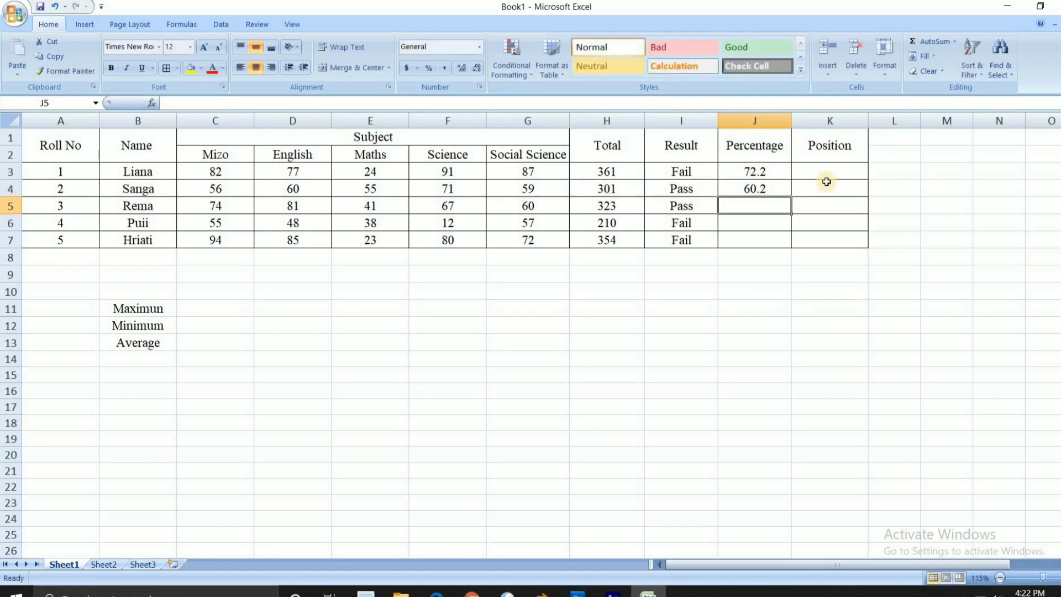
Step: Fill the percentage formula from J4 down to J7
{"action": "left_click", "coordinate": [769, 188]}
{"action": "left_click_drag", "start_coordinate": [791, 194], "coordinate": [793, 260]}
{"action": "left_click", "coordinate": [802, 325]}
Step: Begin a position formula for roll number 1 in K3 with an IF that returns "Distinction" when J3>85
{"action": "left_click", "coordinate": [815, 173]}
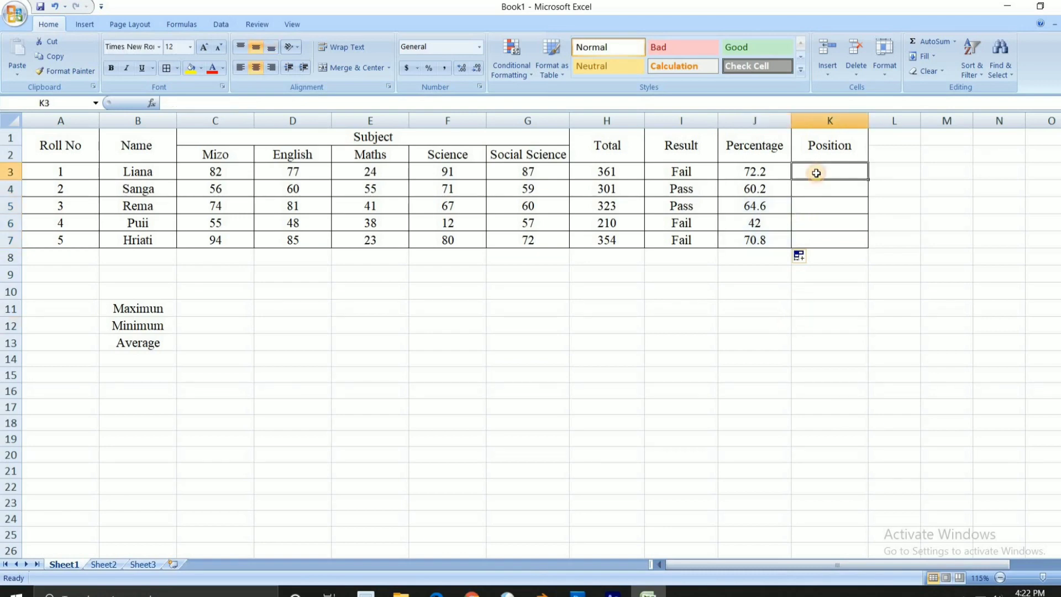
{"action": "type", "text": "=su"}
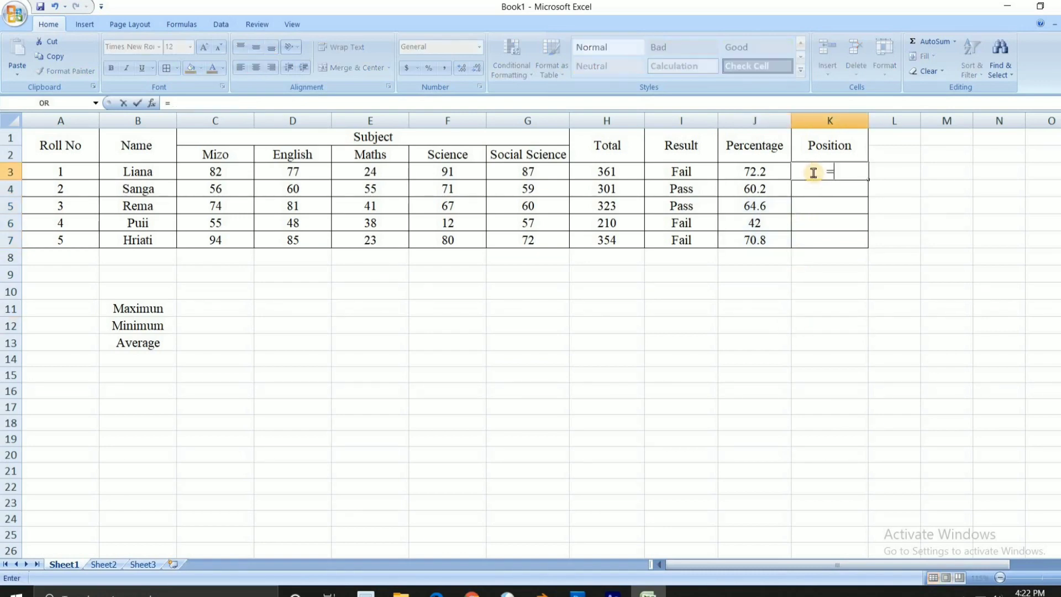
{"action": "key", "text": "BackSpace"}
{"action": "key", "text": "BackSpace"}
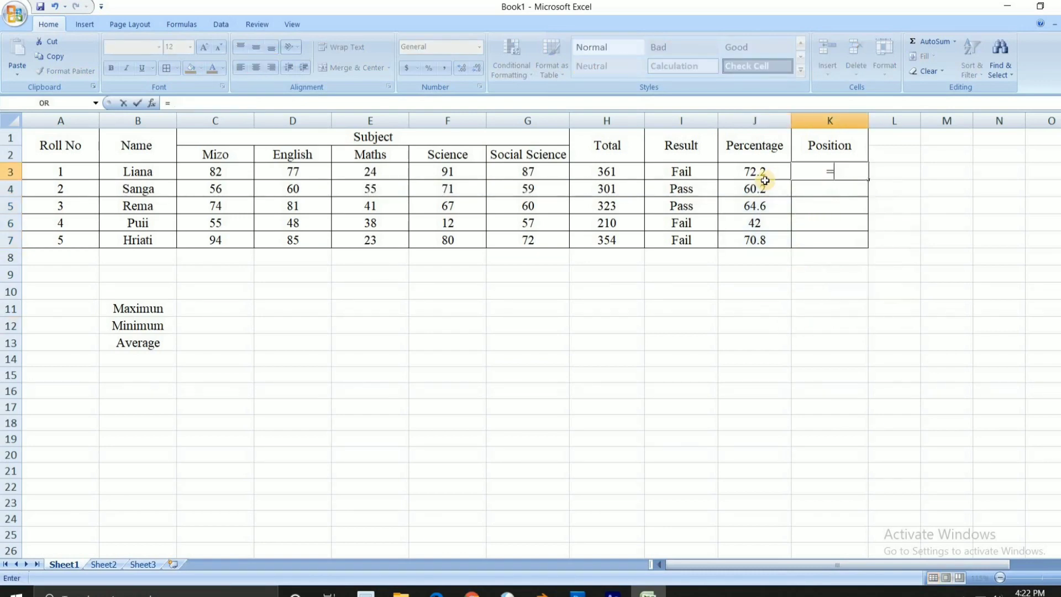
{"action": "type", "text": "if("}
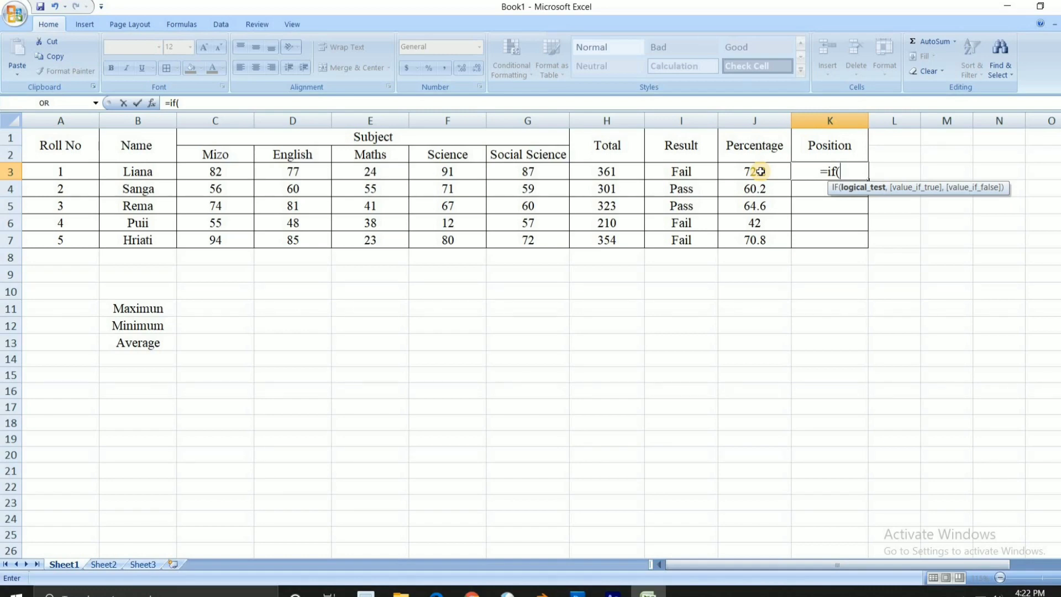
{"action": "left_click", "coordinate": [761, 171]}
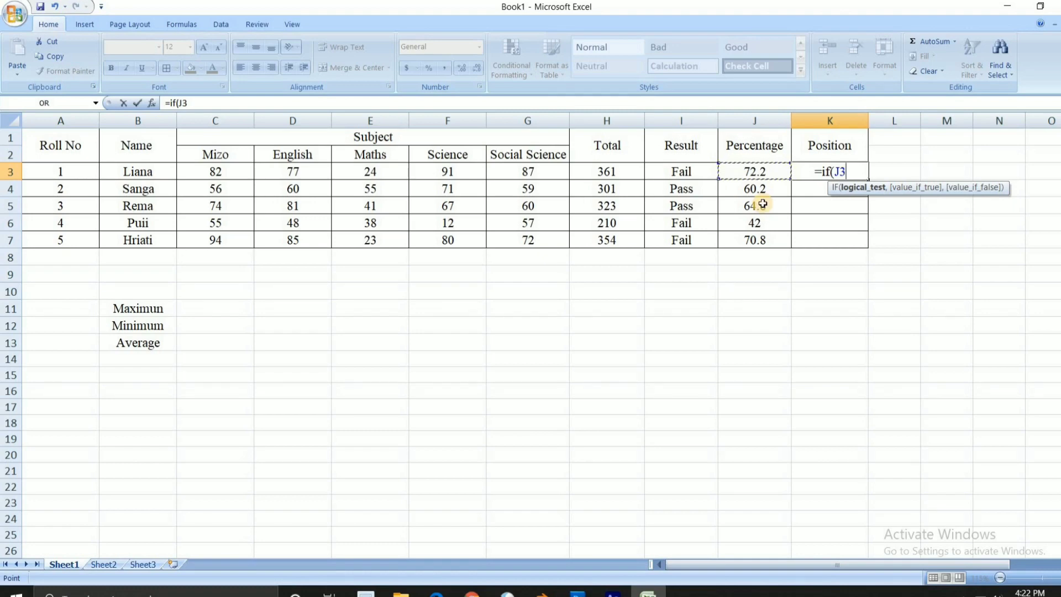
{"action": "type", "text": ">"}
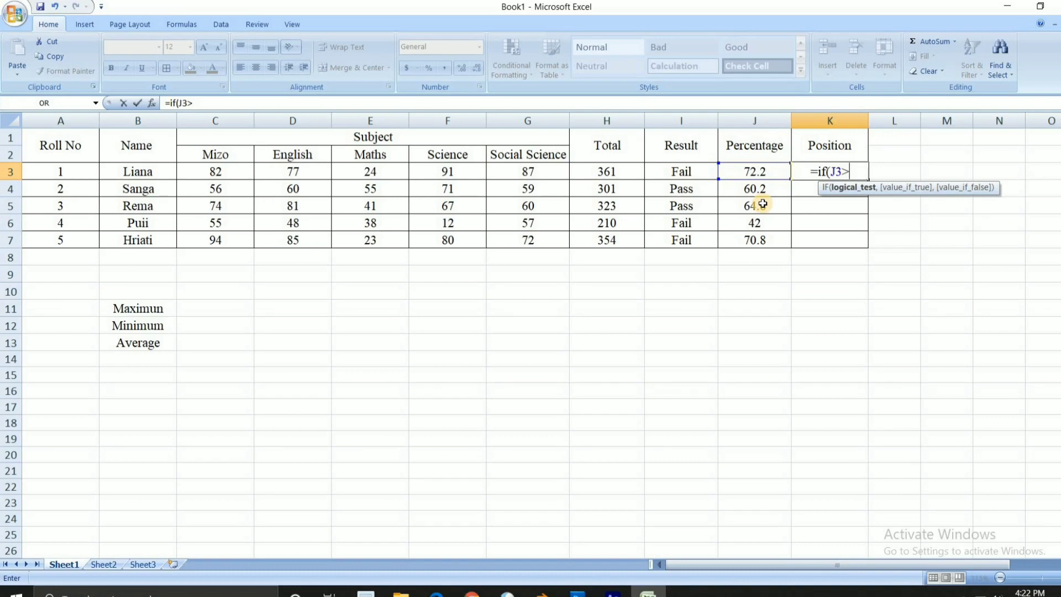
{"action": "type", "text": "85"}
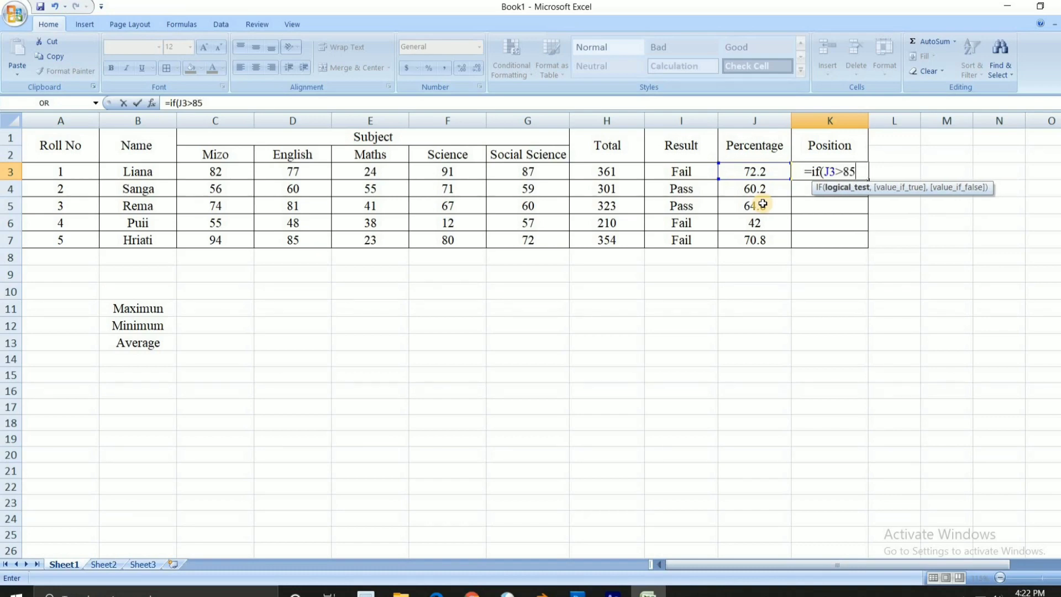
{"action": "type", "text": ",\""}
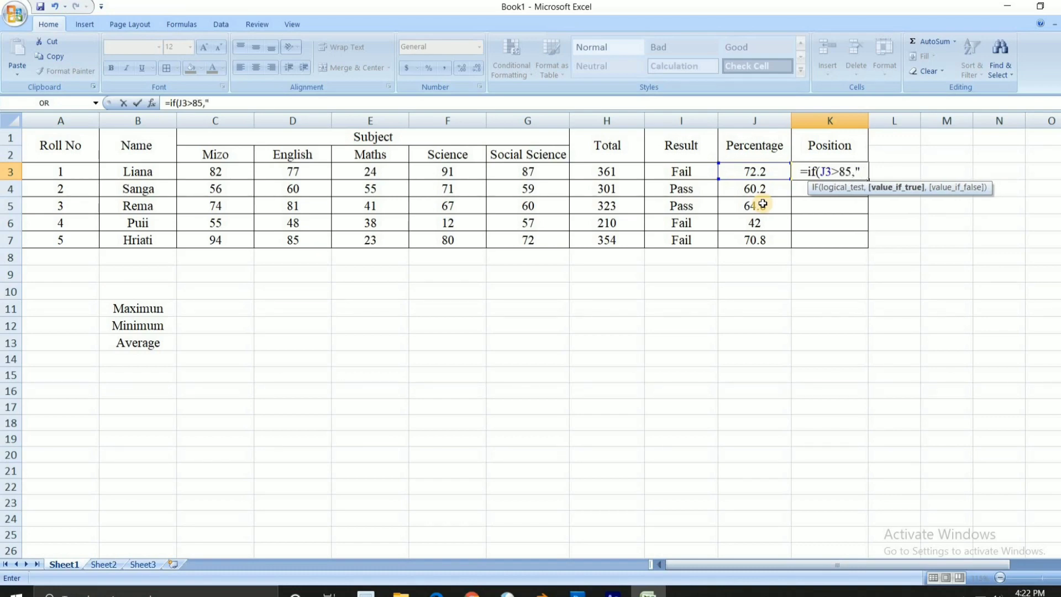
{"action": "type", "text": "Dis"}
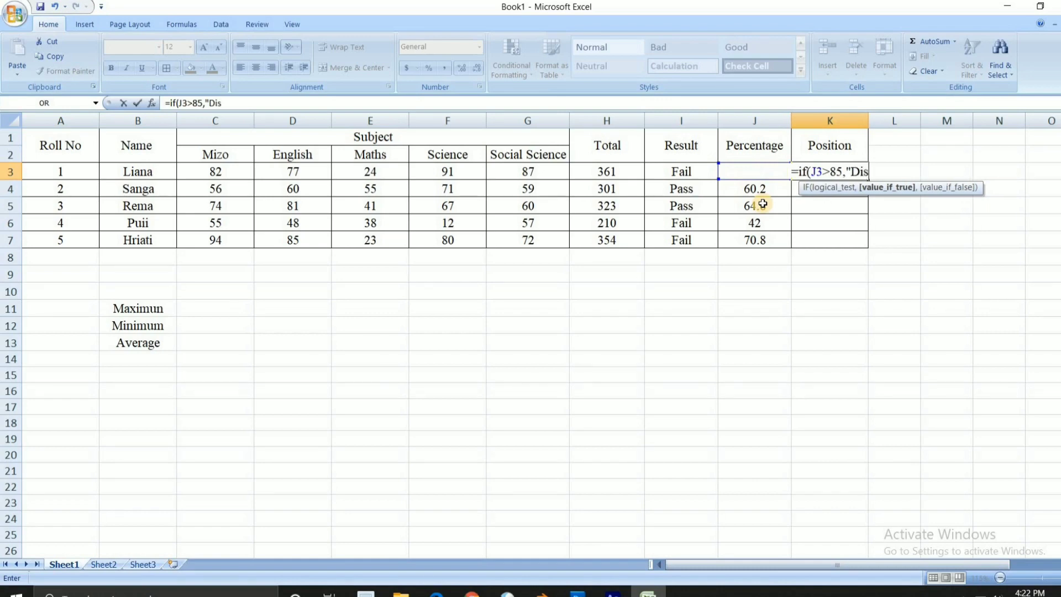
{"action": "type", "text": "tinct"}
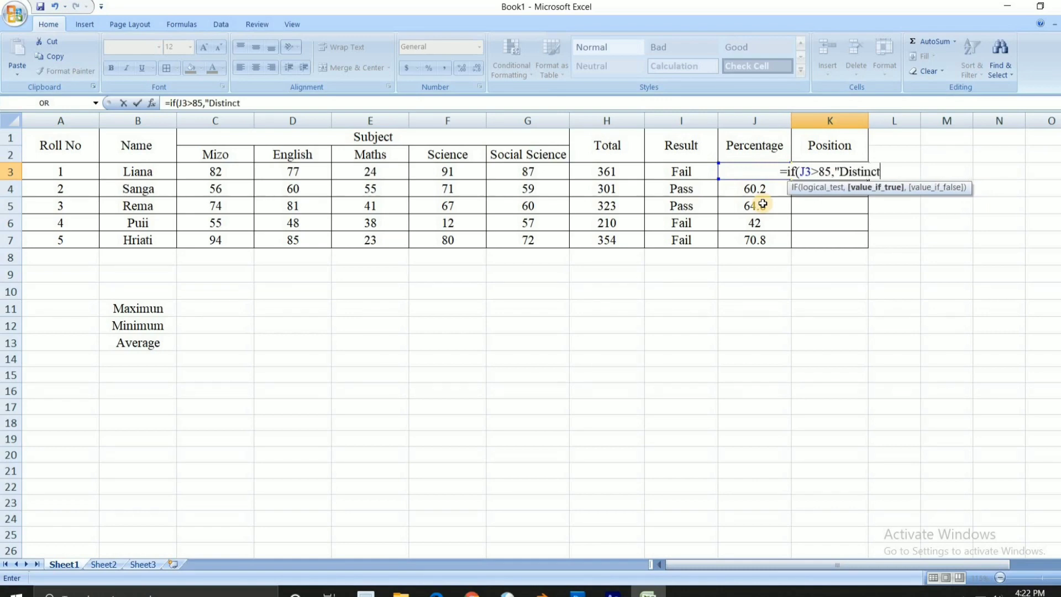
{"action": "type", "text": "ion\""}
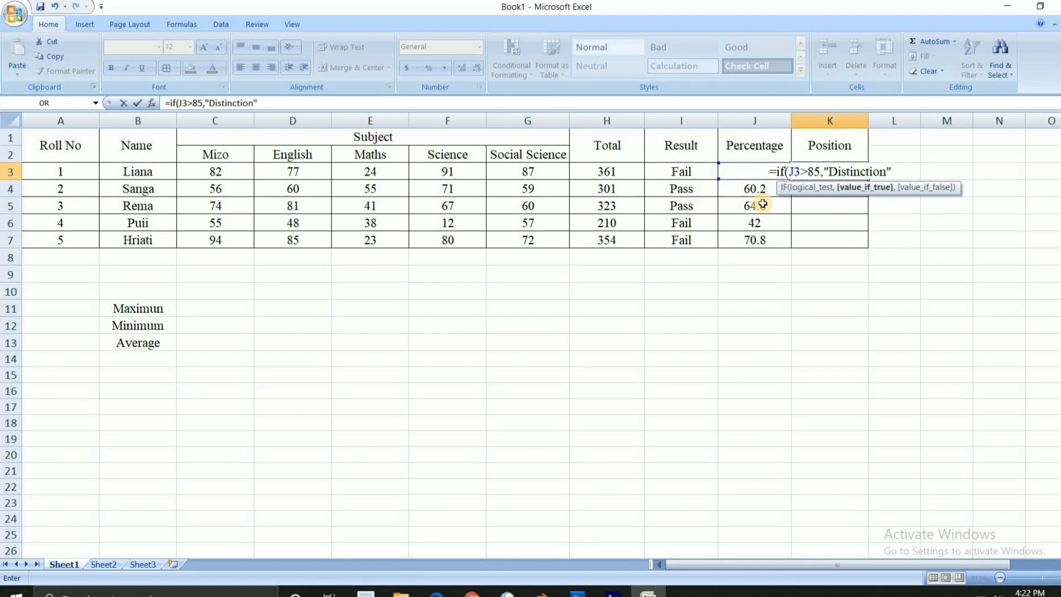
{"action": "type", "text": ","}
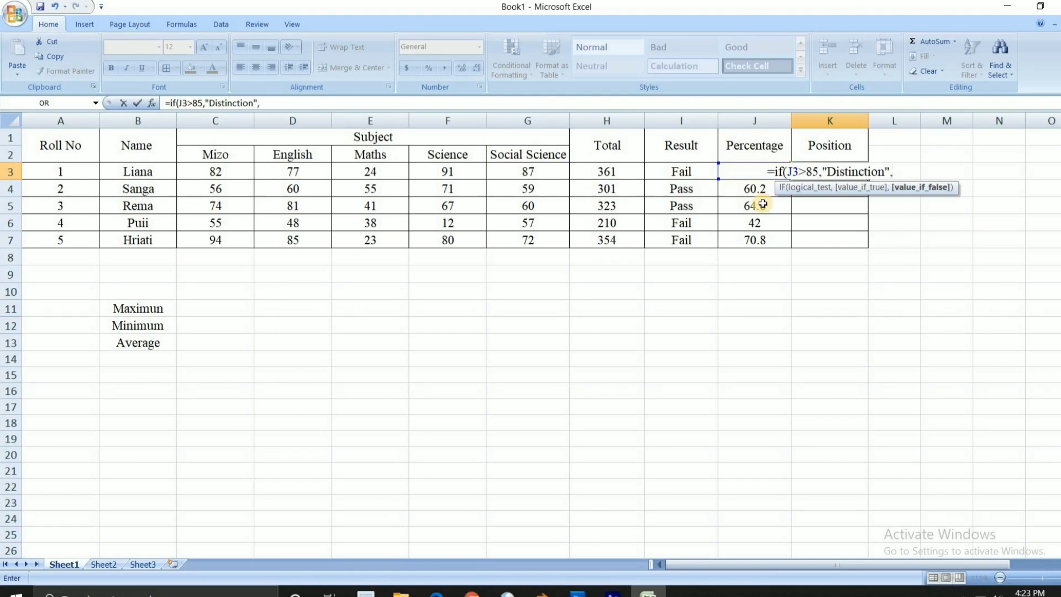
Step: Nest a second IF in the K3 formula that returns "1st Div" when J3>65
{"action": "type", "text": "if"}
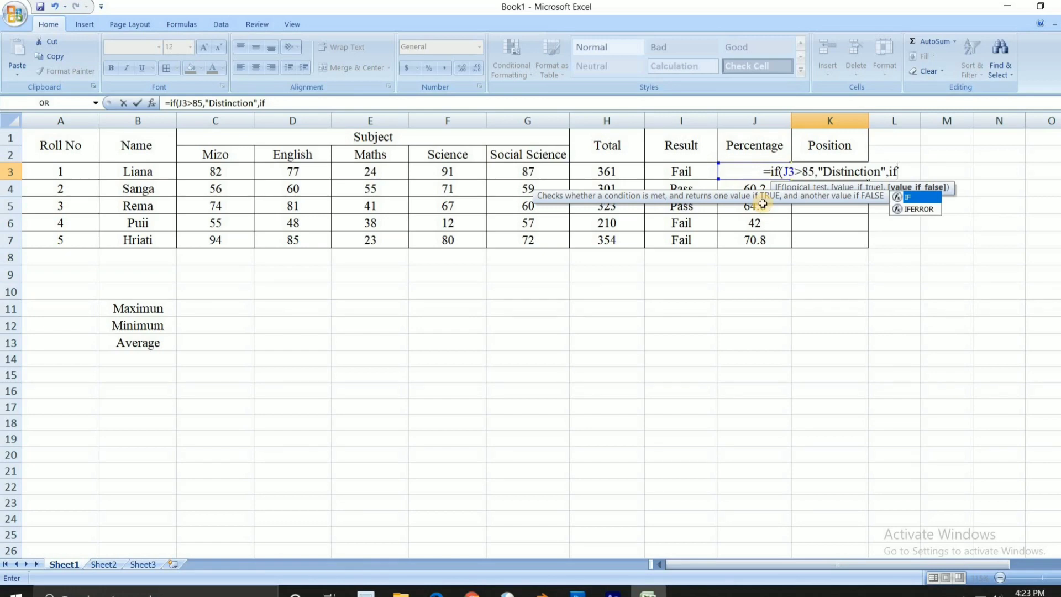
{"action": "type", "text": "(j3"}
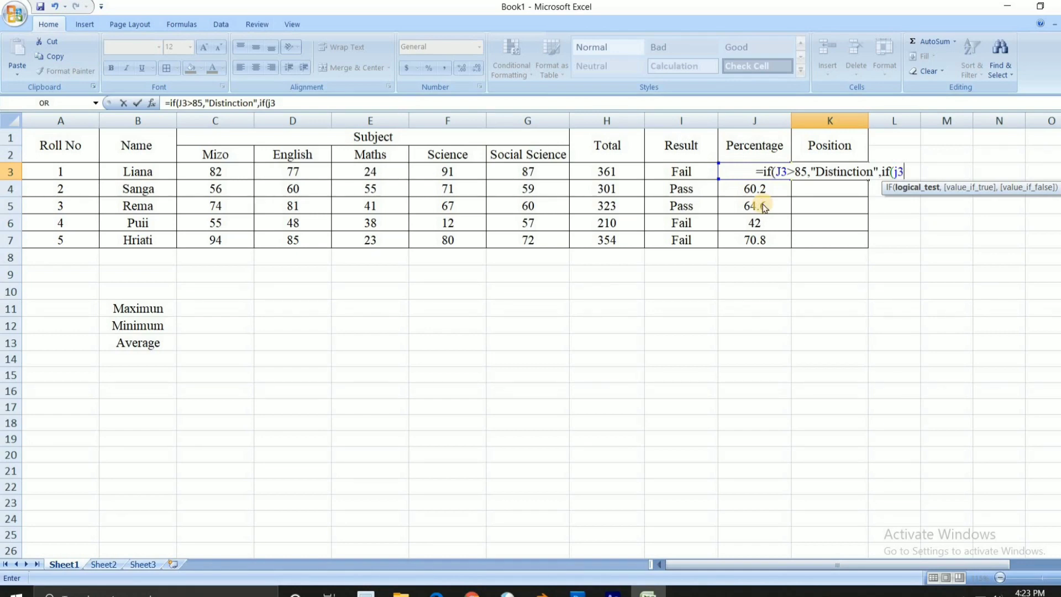
{"action": "type", "text": ">"}
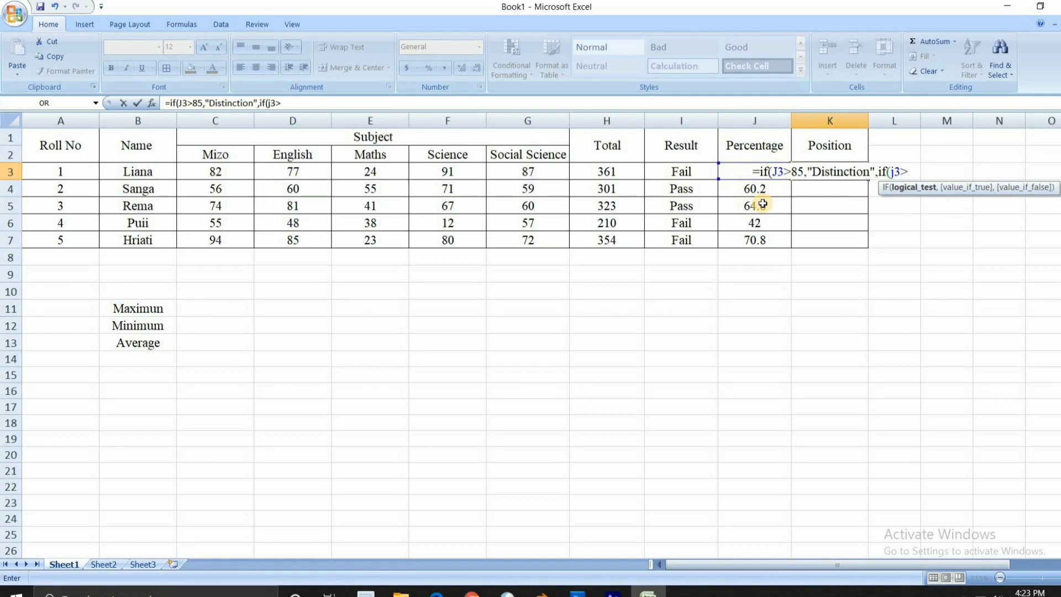
{"action": "type", "text": "65"}
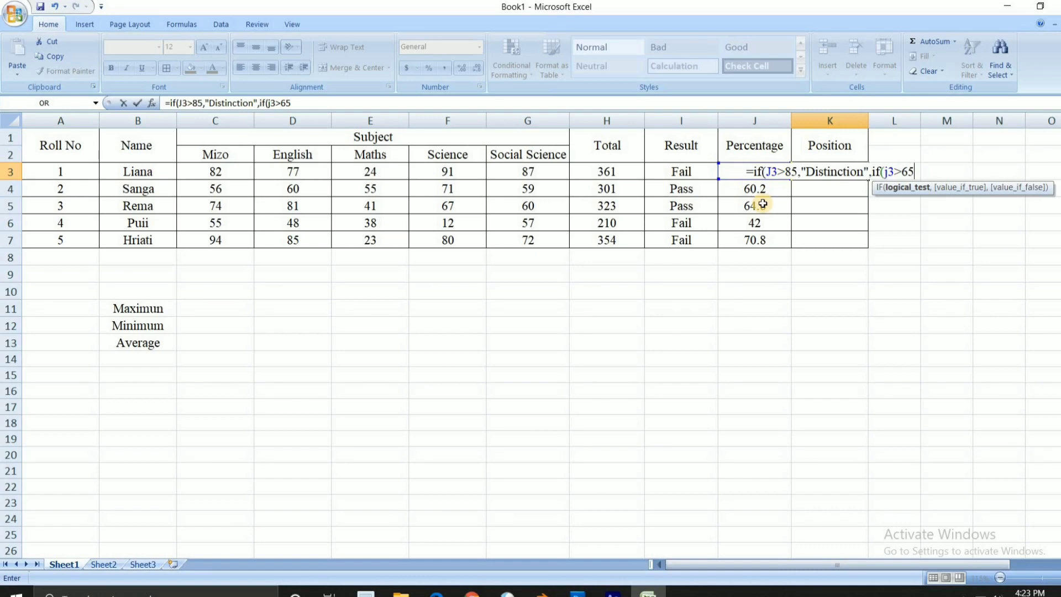
{"action": "type", "text": ",\""}
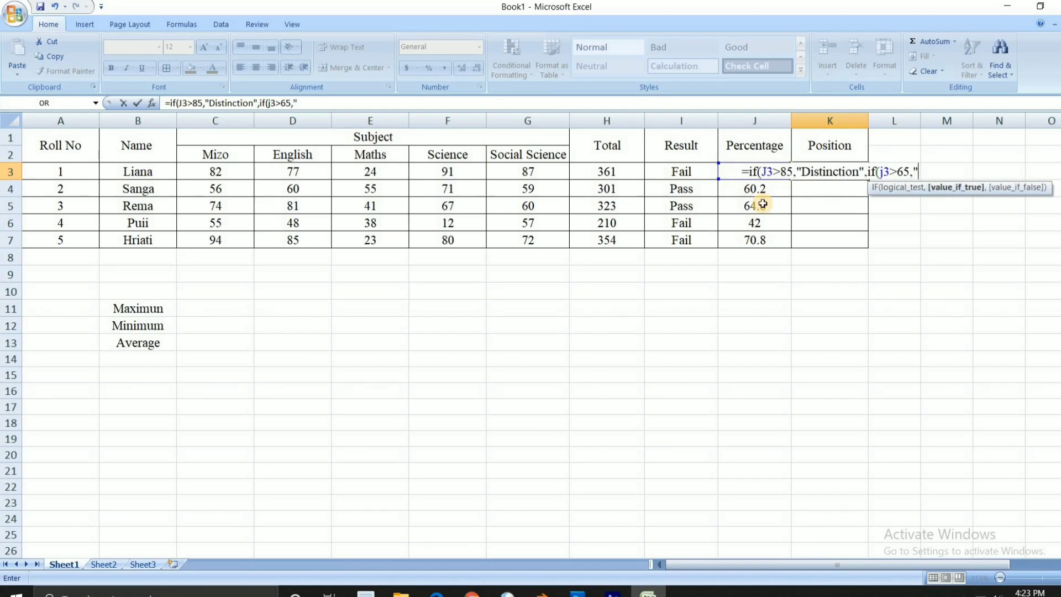
{"action": "type", "text": "1"}
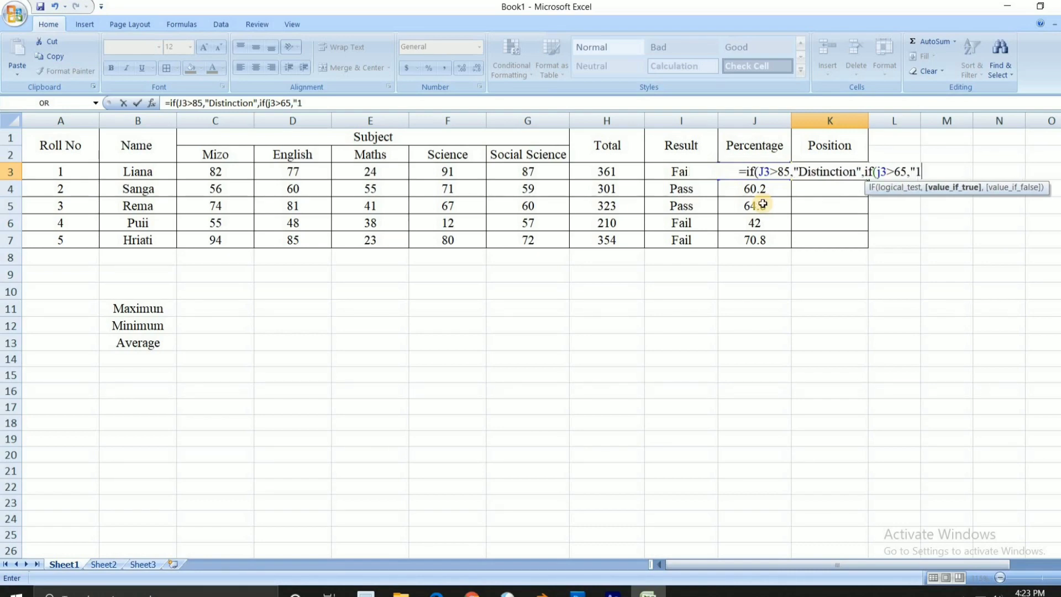
{"action": "type", "text": "st Div"}
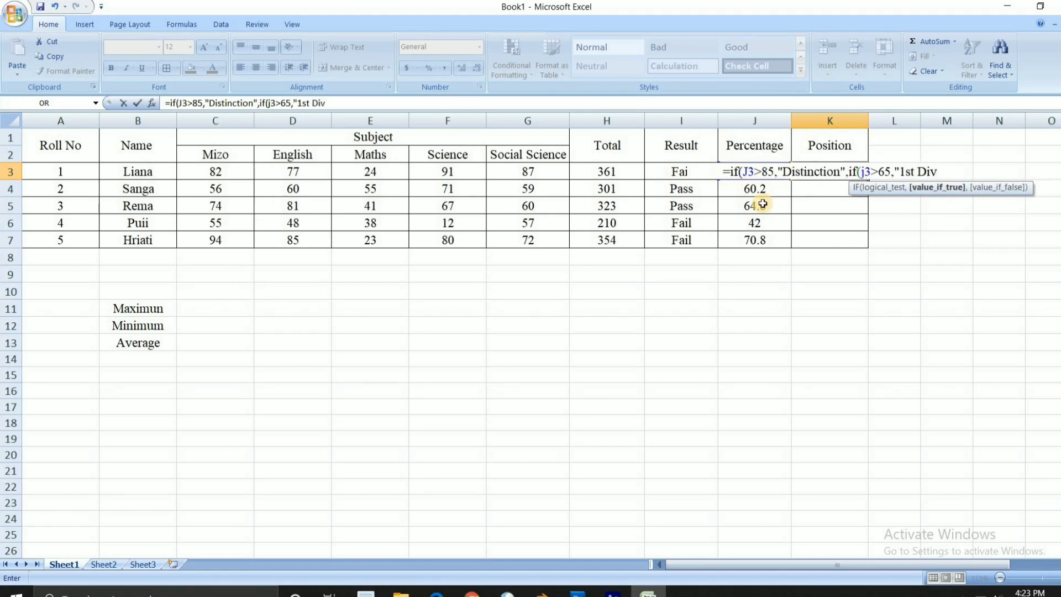
Step: Nest a third IF in the K3 formula that returns "2nd Div" when J3>45
{"action": "type", "text": "\",if("}
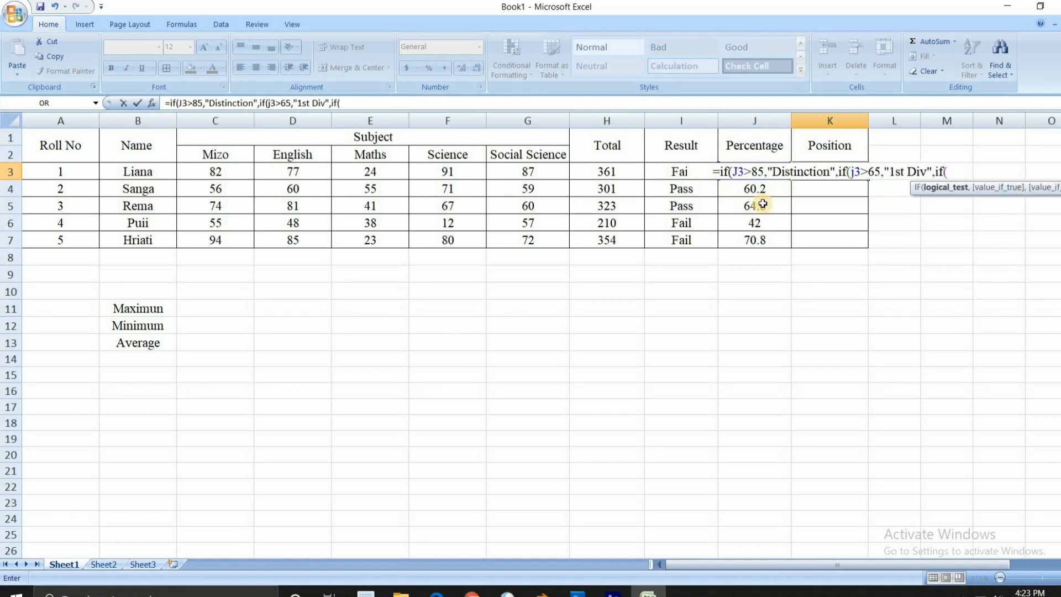
{"action": "type", "text": "J"}
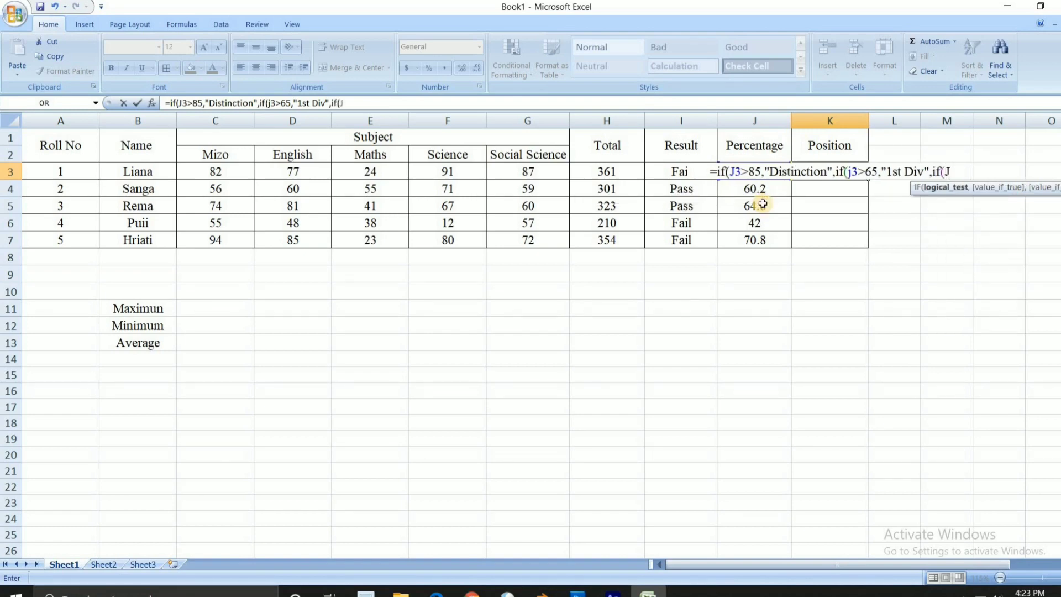
{"action": "type", "text": "3"}
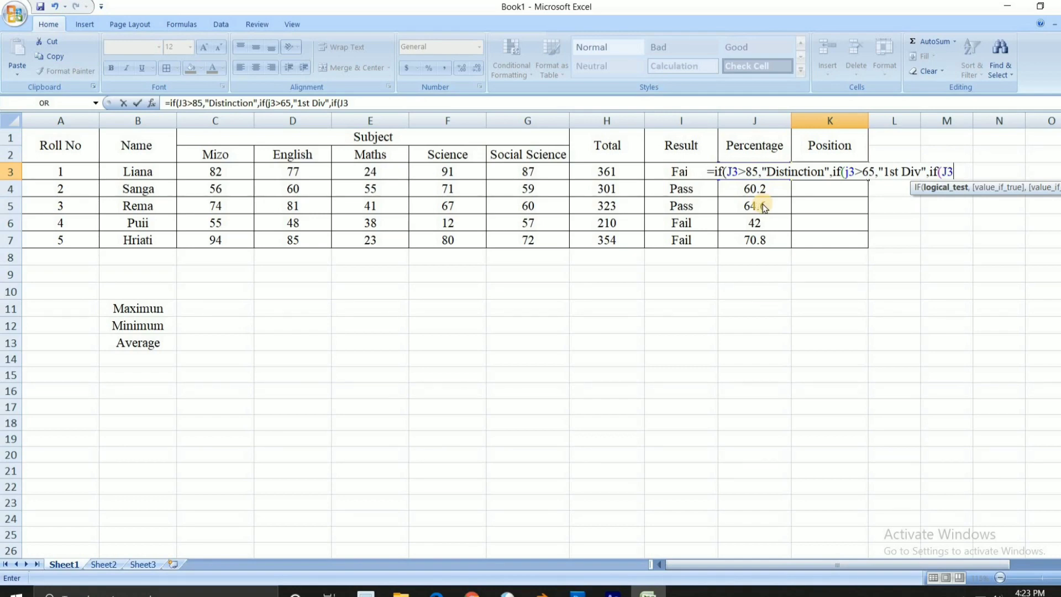
{"action": "type", "text": ">"}
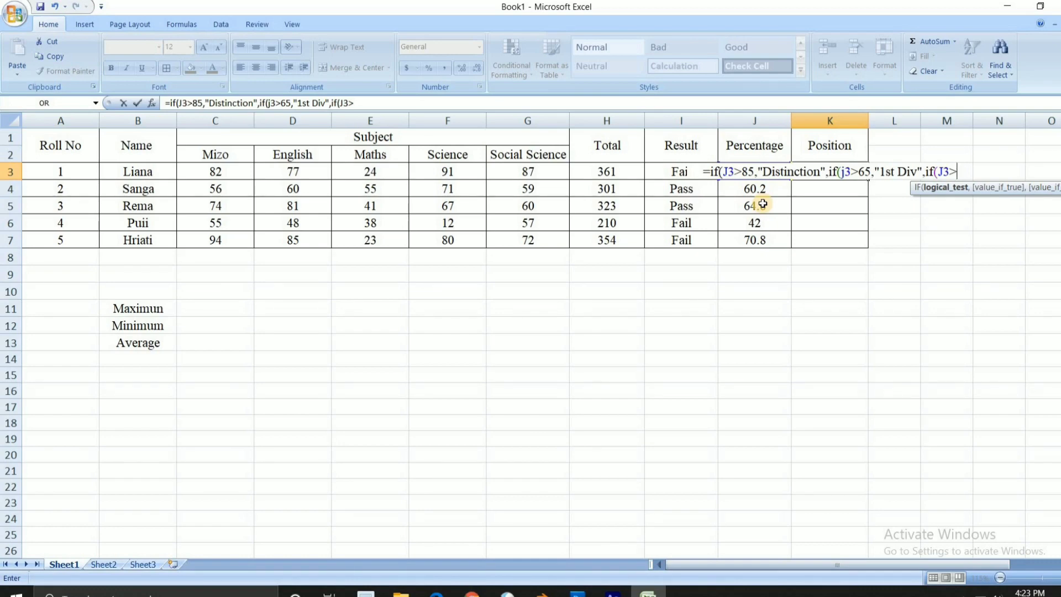
{"action": "type", "text": "4"}
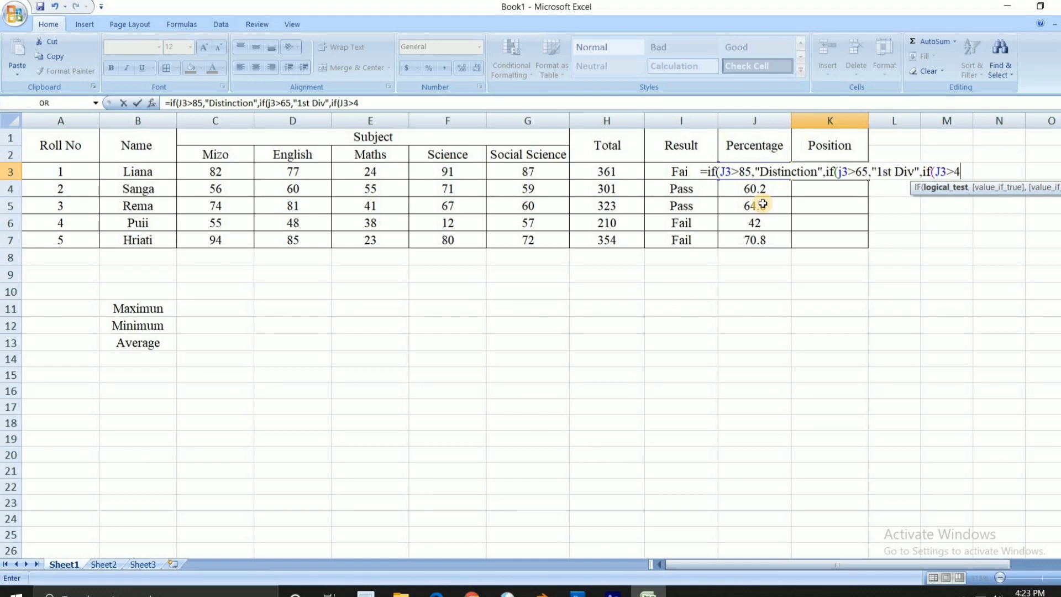
{"action": "type", "text": "5"}
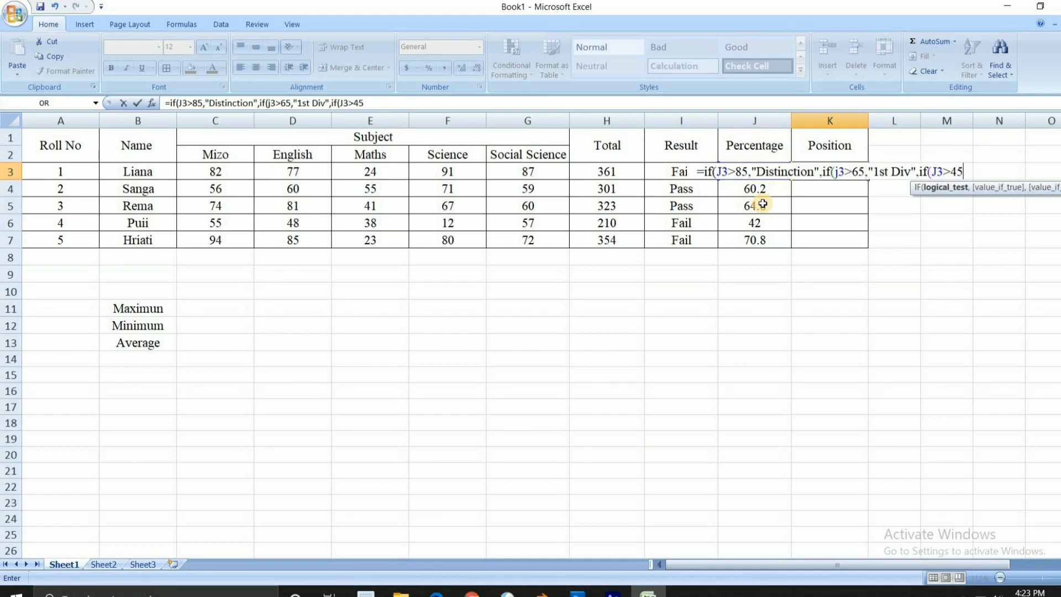
{"action": "type", "text": ",'"}
{"action": "key", "text": "BackSpace"}
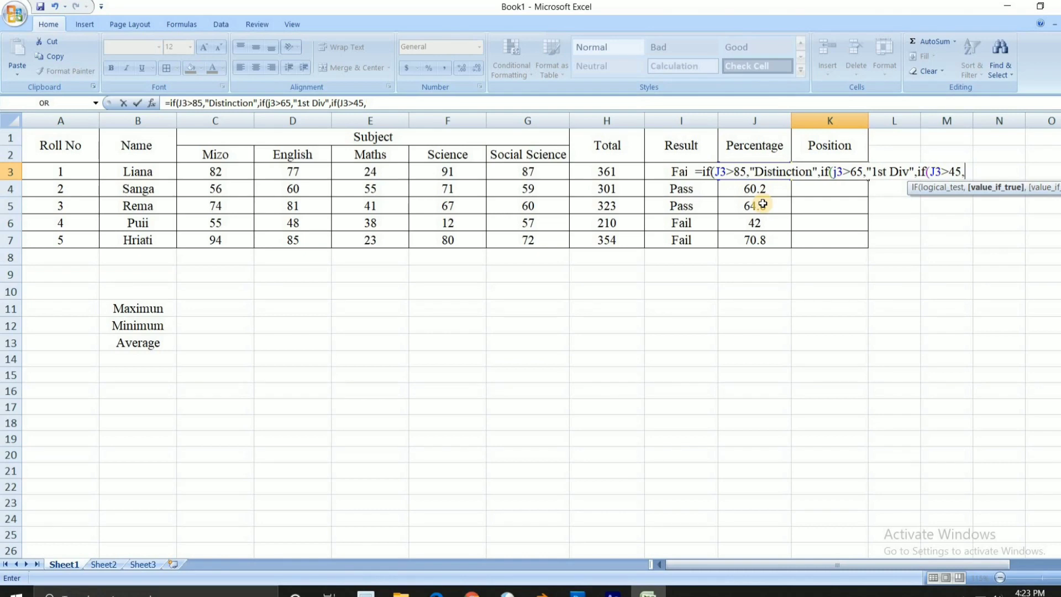
{"action": "type", "text": "\""}
{"action": "type", "text": "2"}
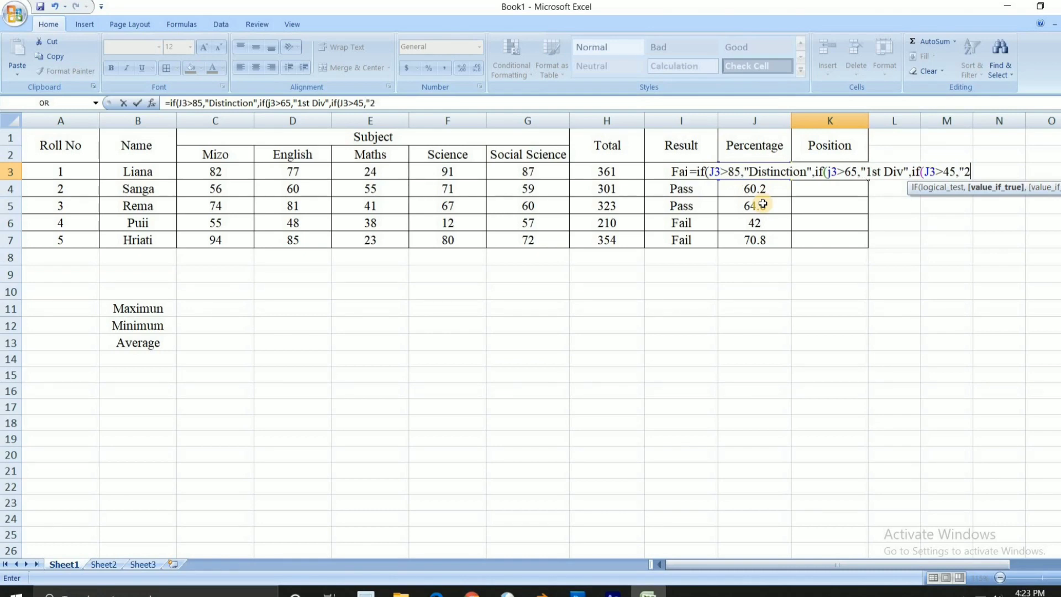
{"action": "type", "text": "nd Div"}
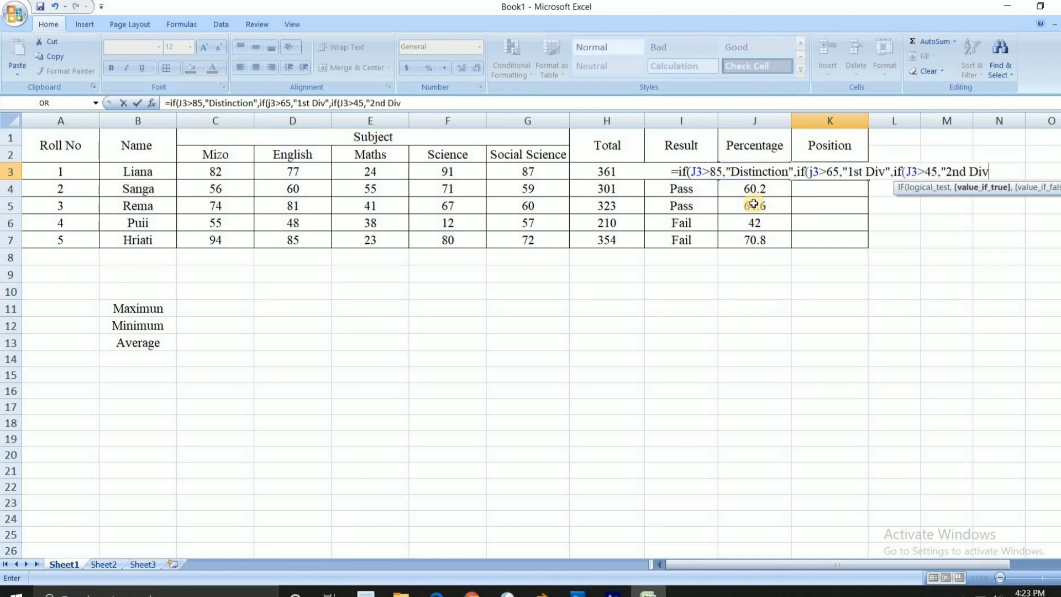
Step: Nest a fourth IF in the K3 formula that returns "3rd Div" when J3>33
{"action": "type", "text": "\","}
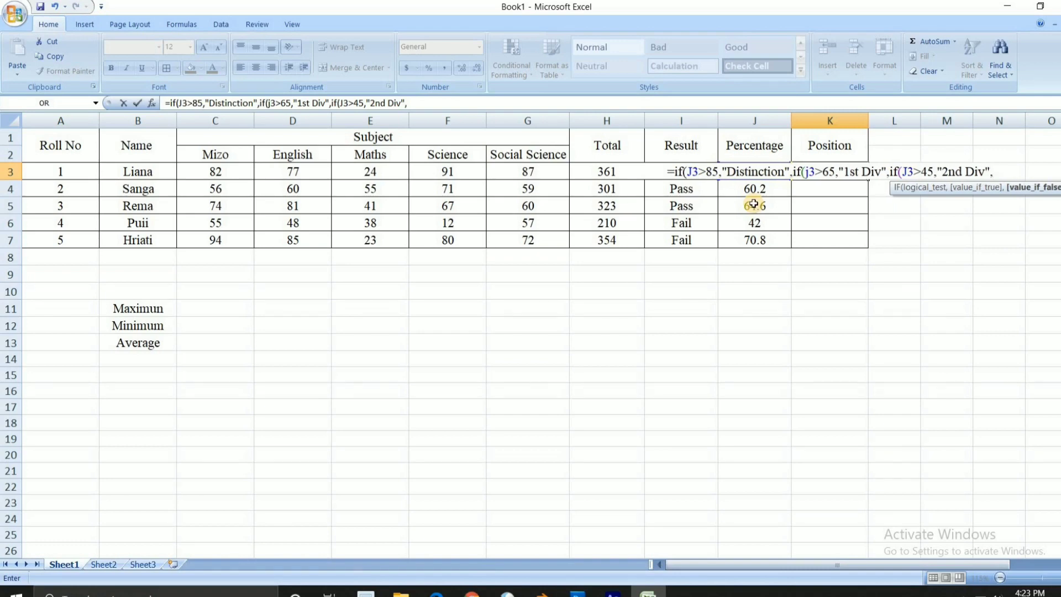
{"action": "type", "text": "o"}
{"action": "key", "text": "BackSpace"}
{"action": "type", "text": "if("}
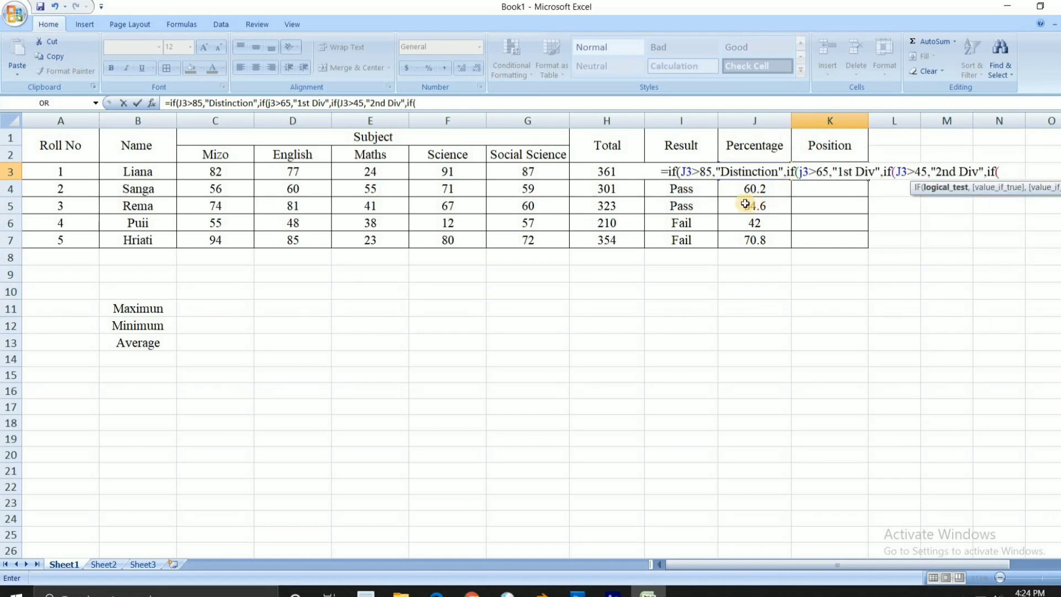
{"action": "type", "text": "J3"}
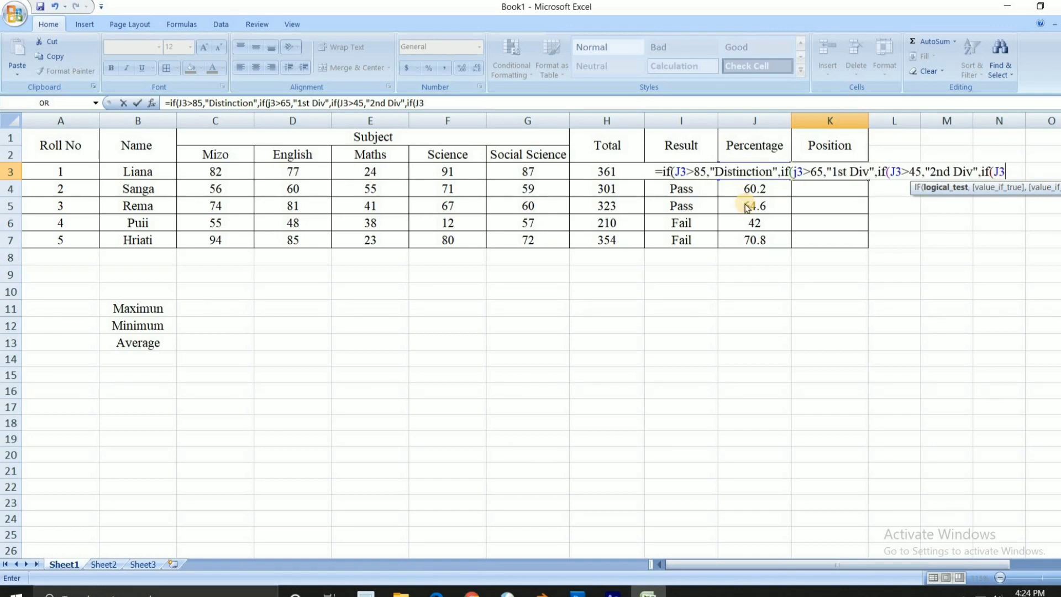
{"action": "type", "text": ">33"}
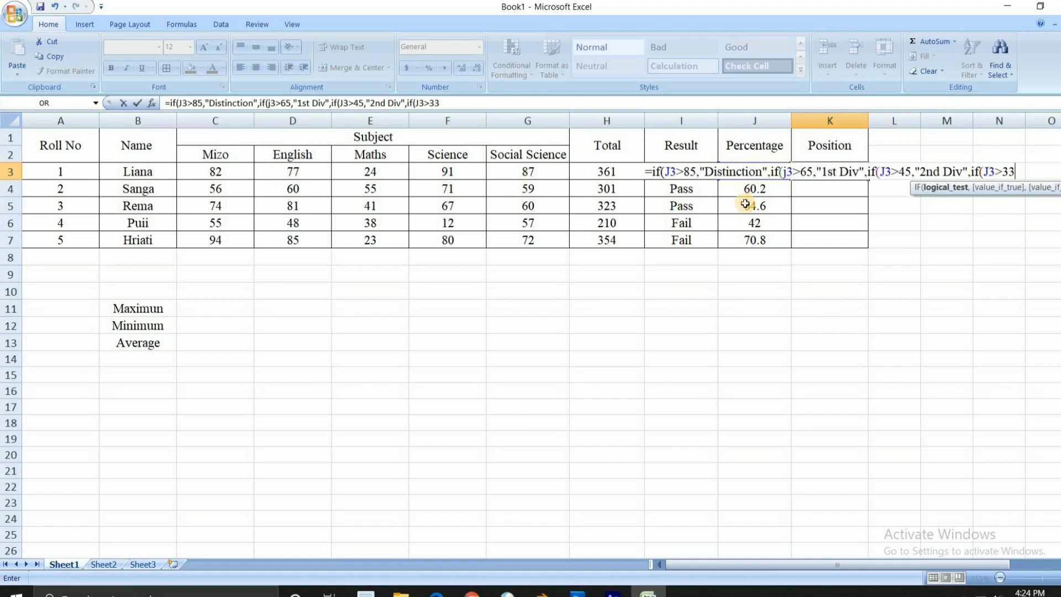
{"action": "type", "text": ","}
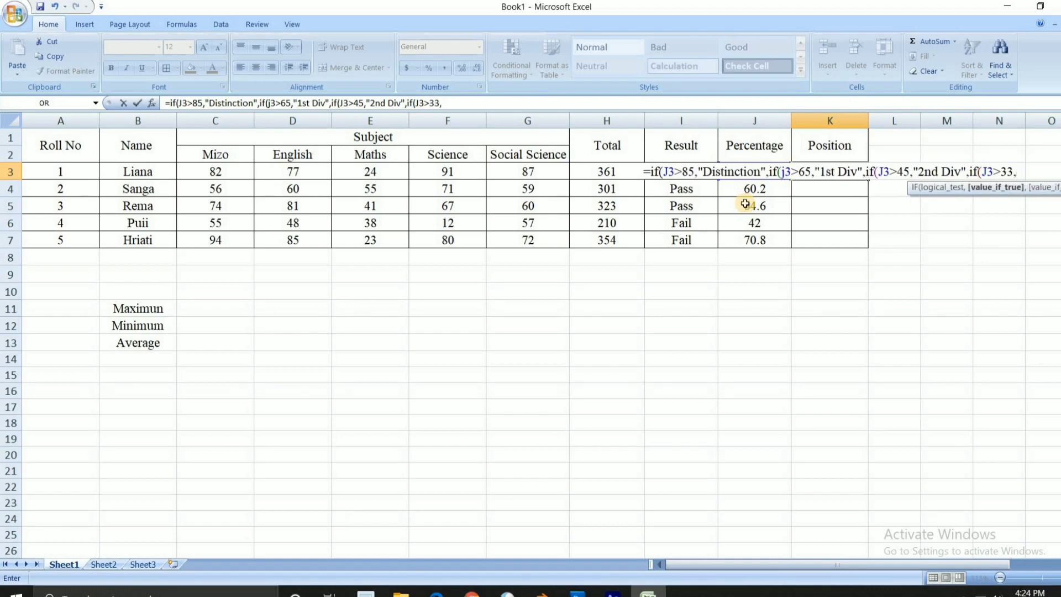
{"action": "type", "text": "\"3re"}
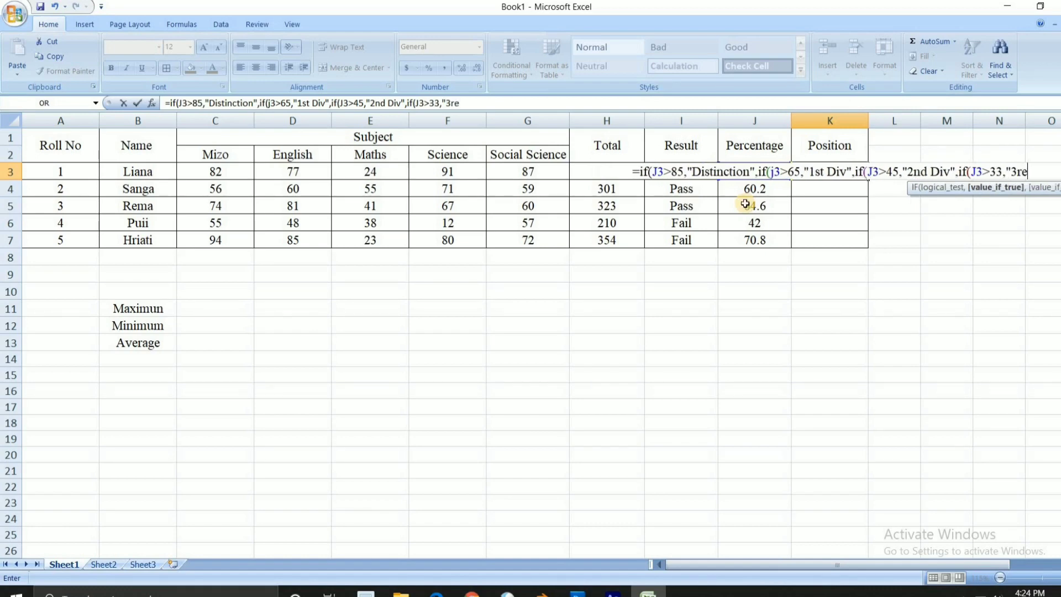
{"action": "key", "text": "BackSpace"}
{"action": "type", "text": "d Div"}
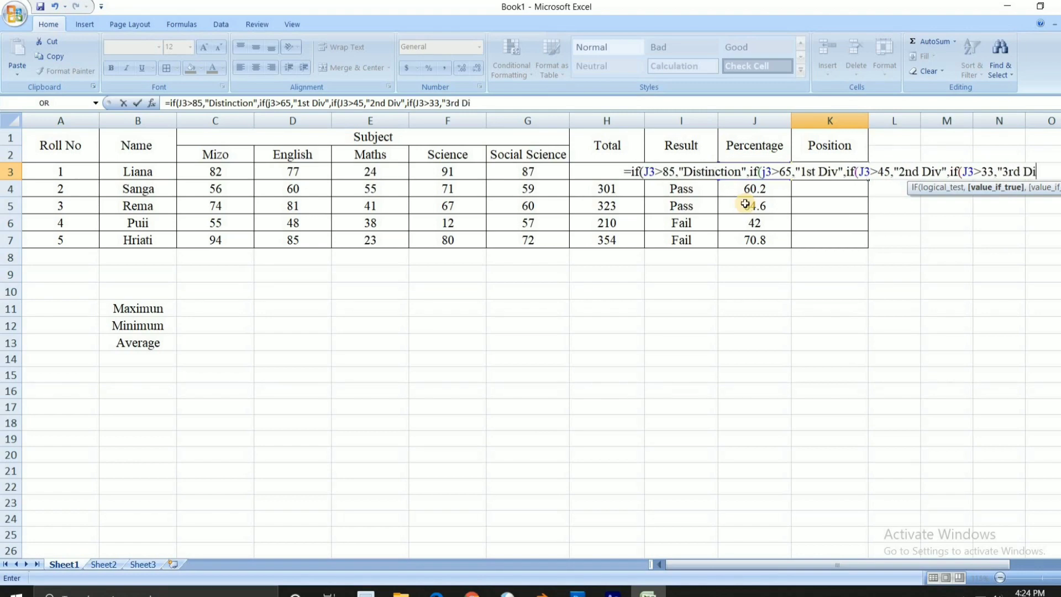
{"action": "type", "text": "\""}
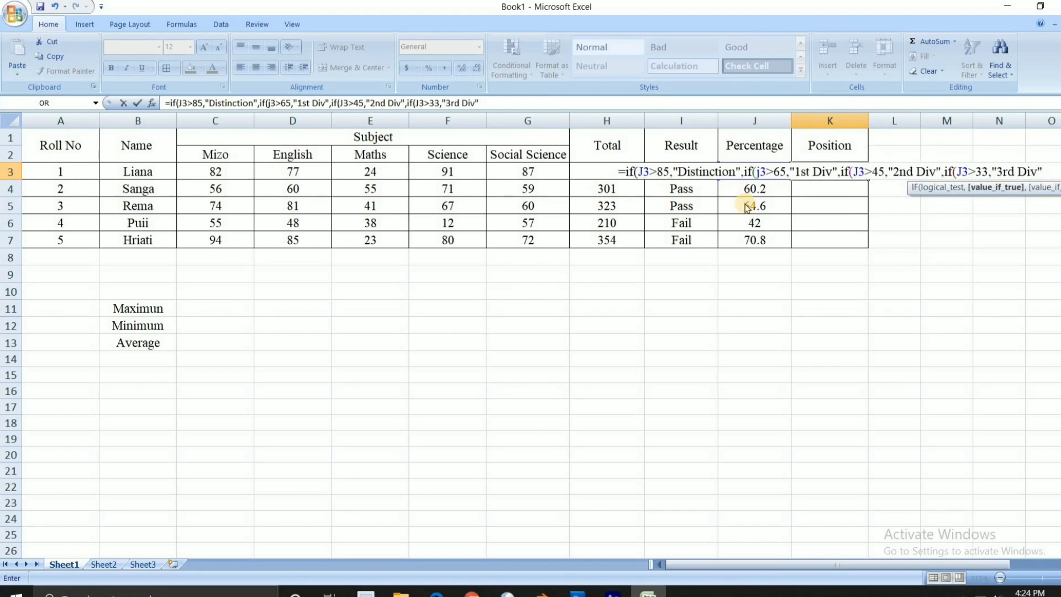
Step: Close all four nested IF functions and enter the position formula in K3
{"action": "type", "text": ","}
{"action": "key", "text": "BackSpace"}
{"action": "type", "text": "))))"}
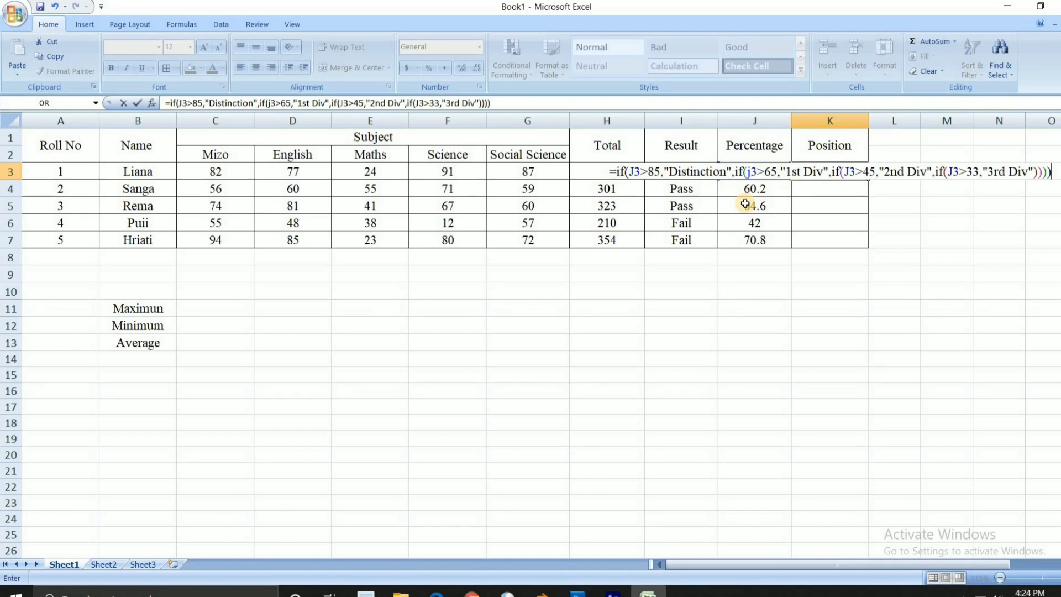
{"action": "key", "text": "Return"}
Step: Fill the position formula from K3 down to K7
{"action": "left_click", "coordinate": [835, 167]}
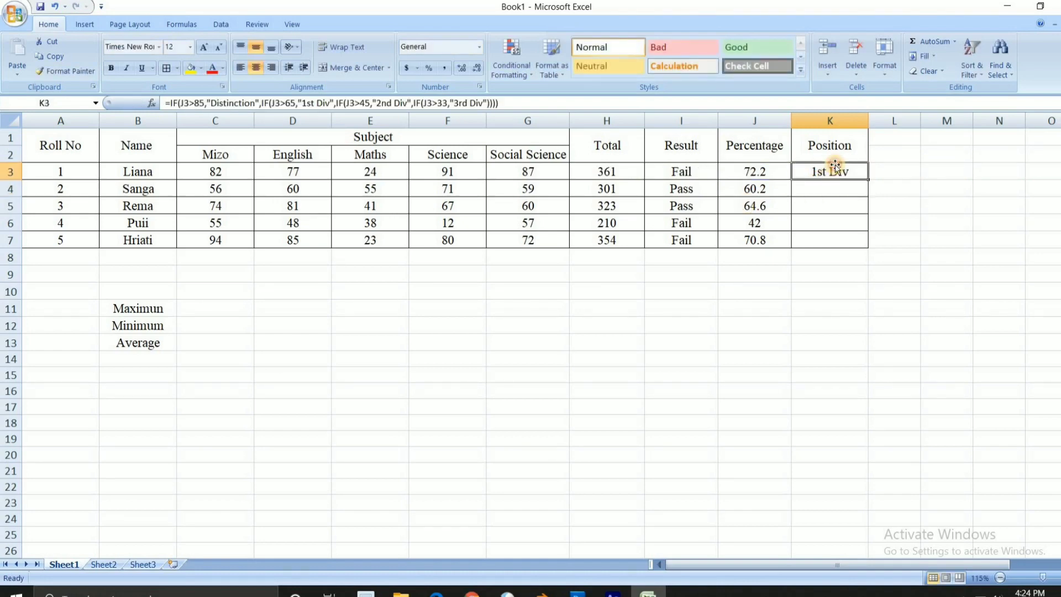
{"action": "left_click_drag", "start_coordinate": [499, 103], "coordinate": [166, 102]}
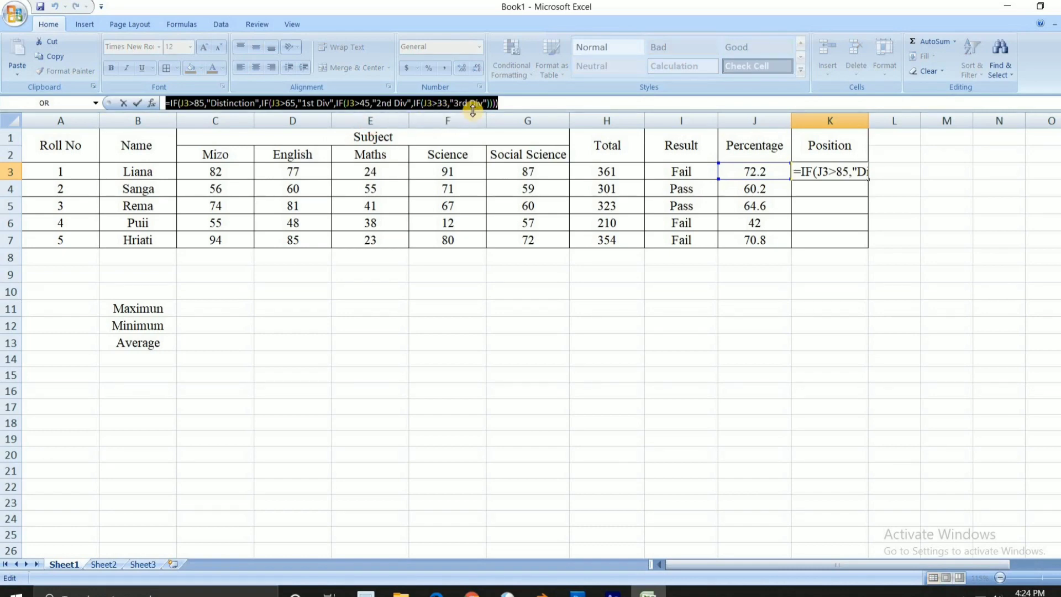
{"action": "left_click", "coordinate": [849, 176]}
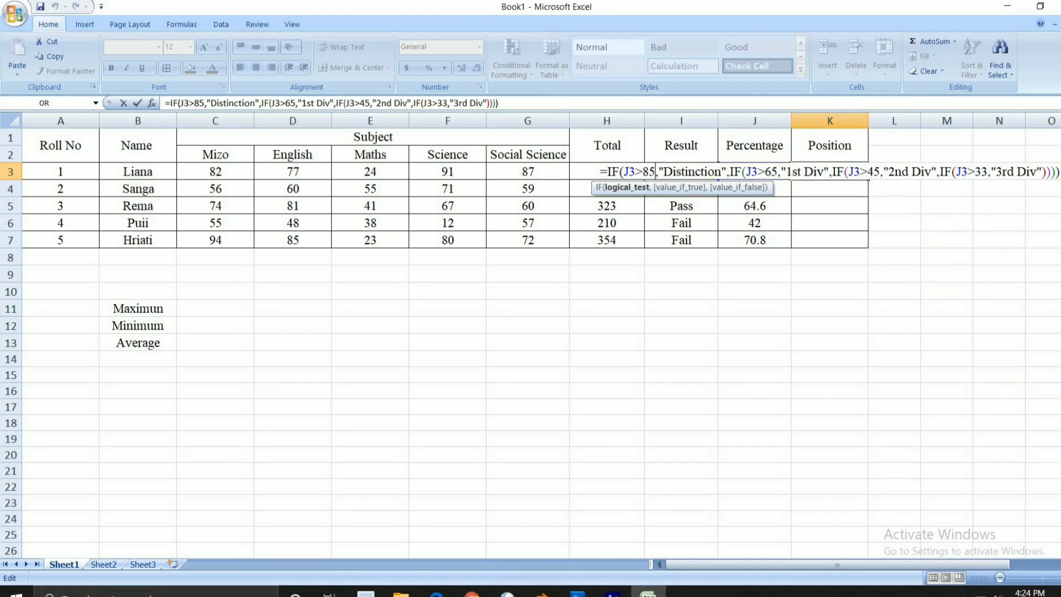
{"action": "left_click", "coordinate": [1005, 224]}
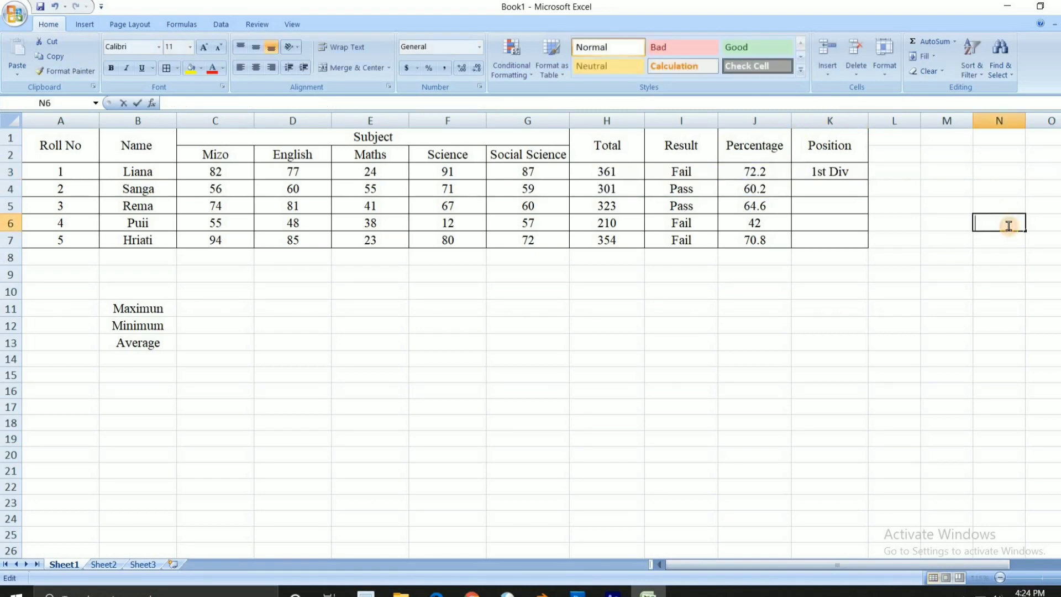
{"action": "left_click", "coordinate": [841, 173]}
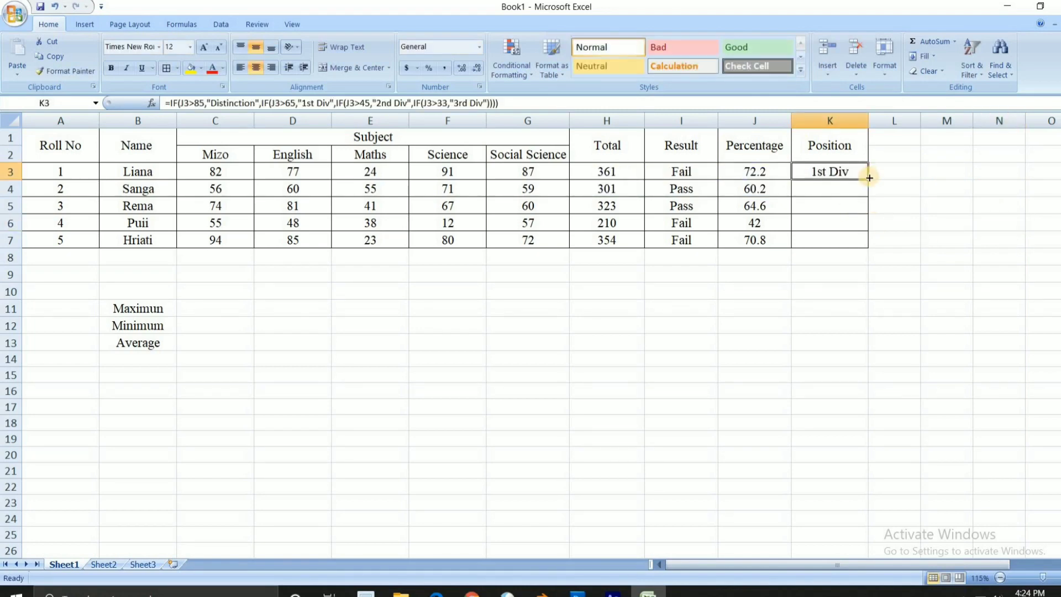
{"action": "left_click_drag", "start_coordinate": [868, 177], "coordinate": [869, 244]}
{"action": "left_click", "coordinate": [859, 319]}
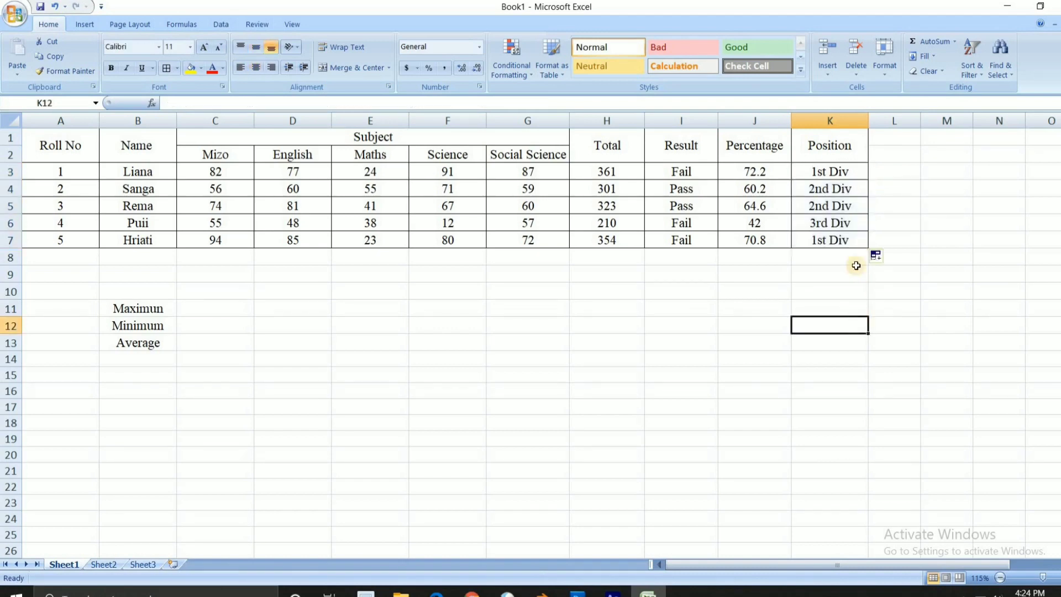
Step: Examine the position formulas filled into cells K6 and K7
{"action": "left_click", "coordinate": [834, 220]}
{"action": "left_click_drag", "start_coordinate": [498, 104], "coordinate": [152, 104]}
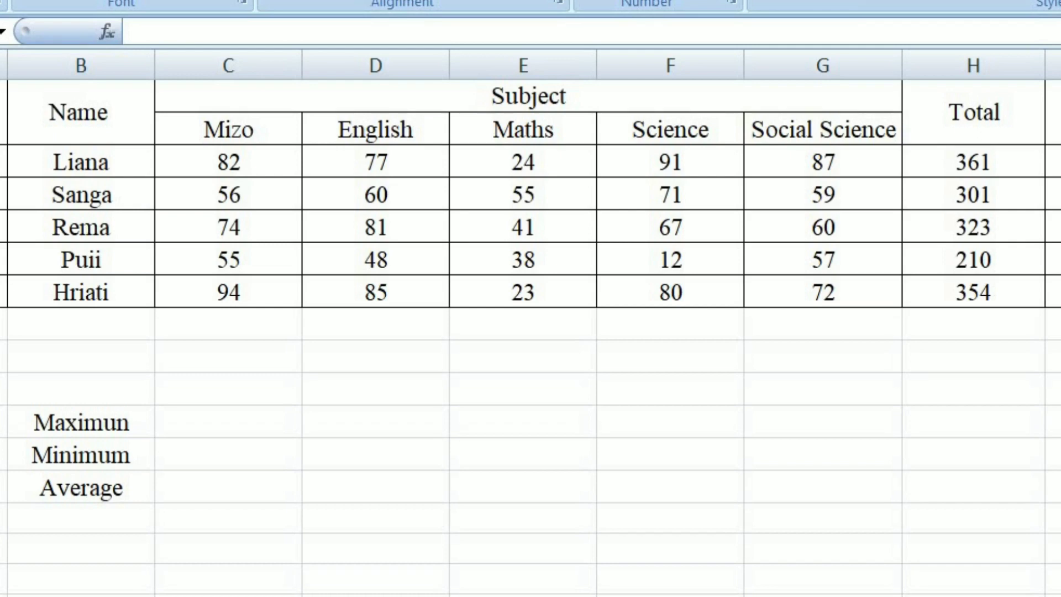
{"action": "left_click", "coordinate": [823, 579]}
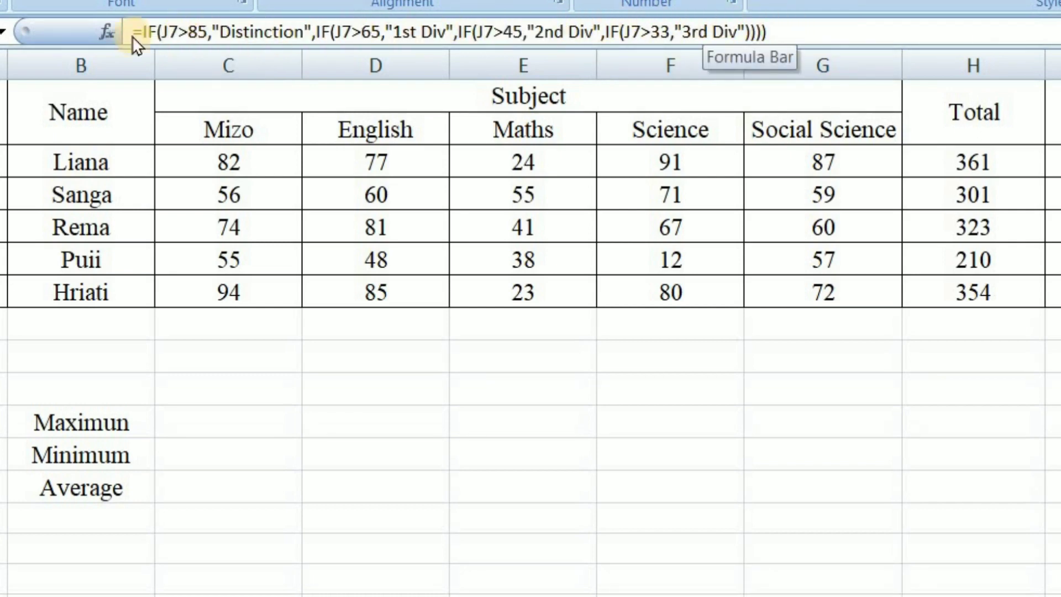
{"action": "left_click", "coordinate": [1060, 161]}
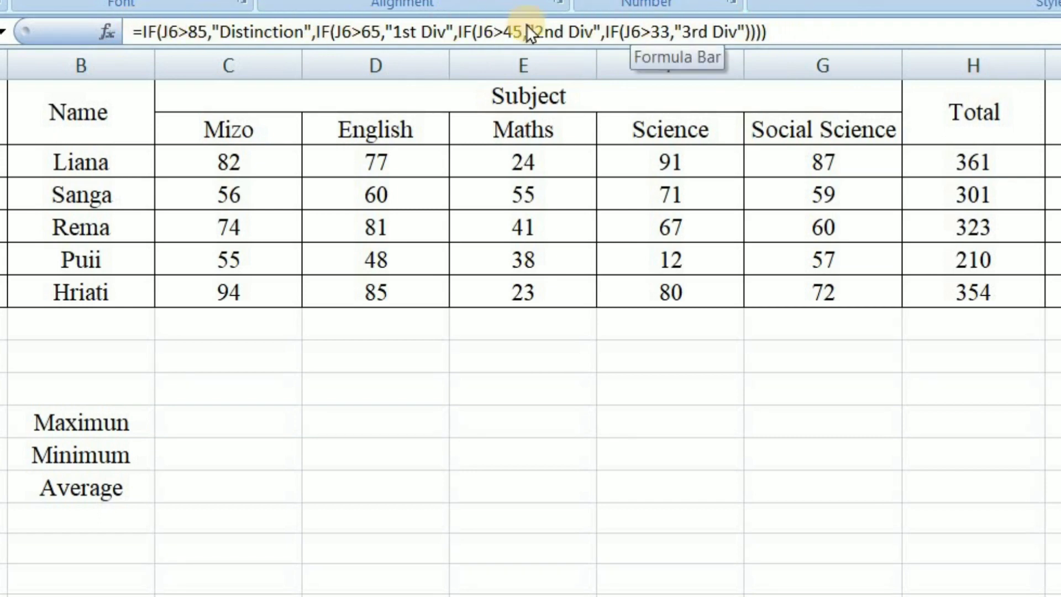
Step: Apply all borders to the maximum, minimum and average block in B11:C13
{"action": "left_click", "coordinate": [20, 418]}
{"action": "left_click_drag", "start_coordinate": [32, 423], "coordinate": [189, 493]}
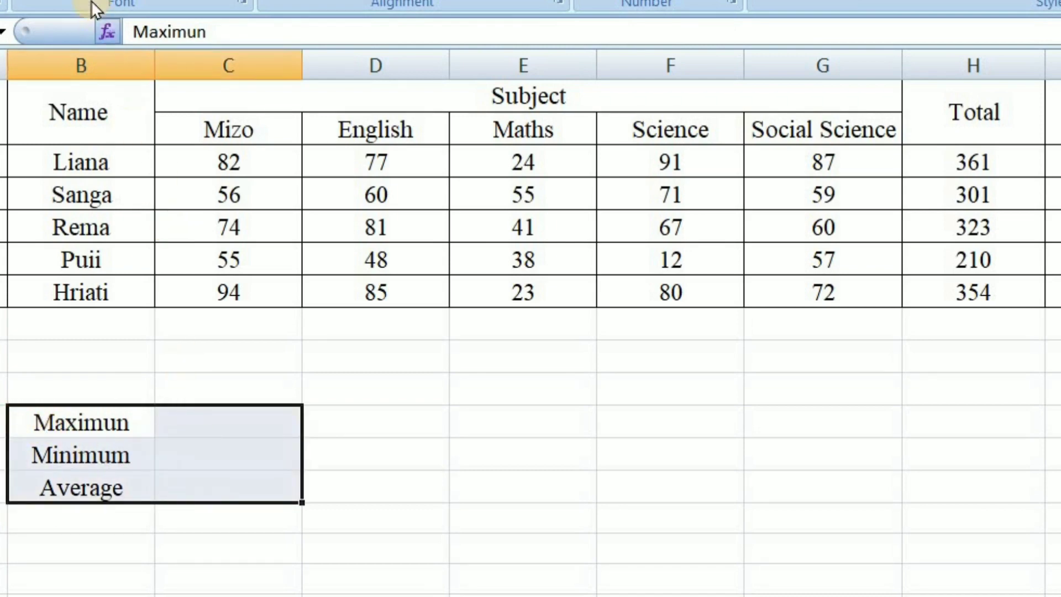
{"action": "left_click", "coordinate": [119, 1]}
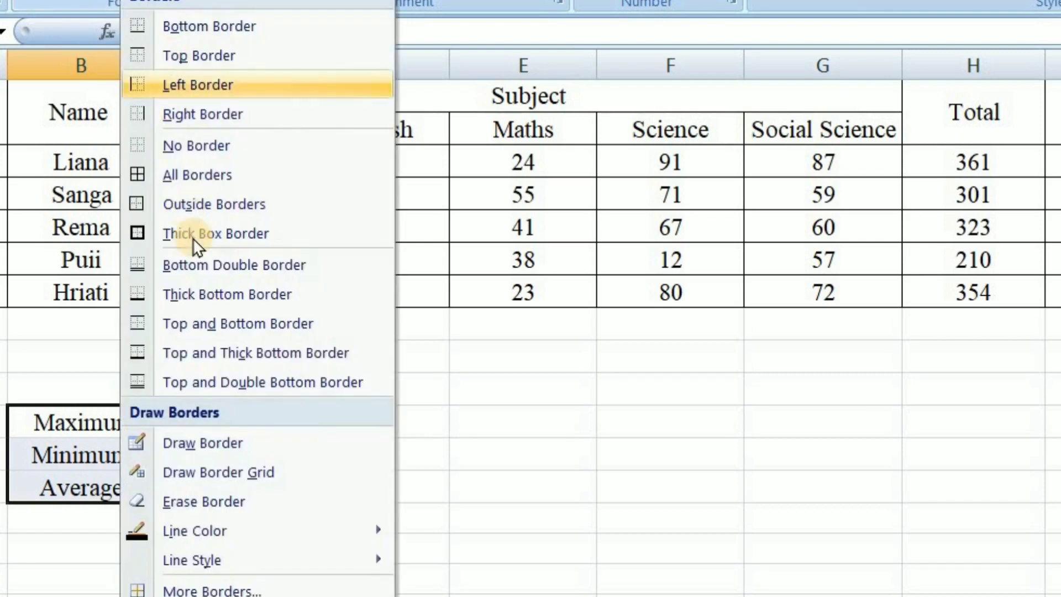
{"action": "left_click", "coordinate": [216, 170]}
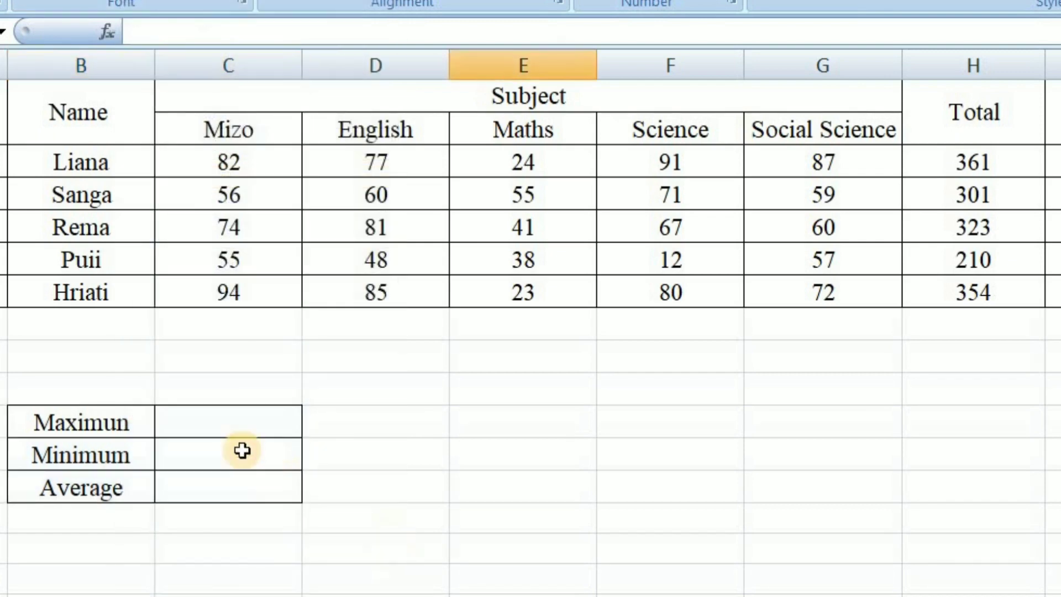
Step: Enter =max(H3:H7) in C11 to calculate the highest student total
{"action": "left_click", "coordinate": [230, 423]}
{"action": "type", "text": "="}
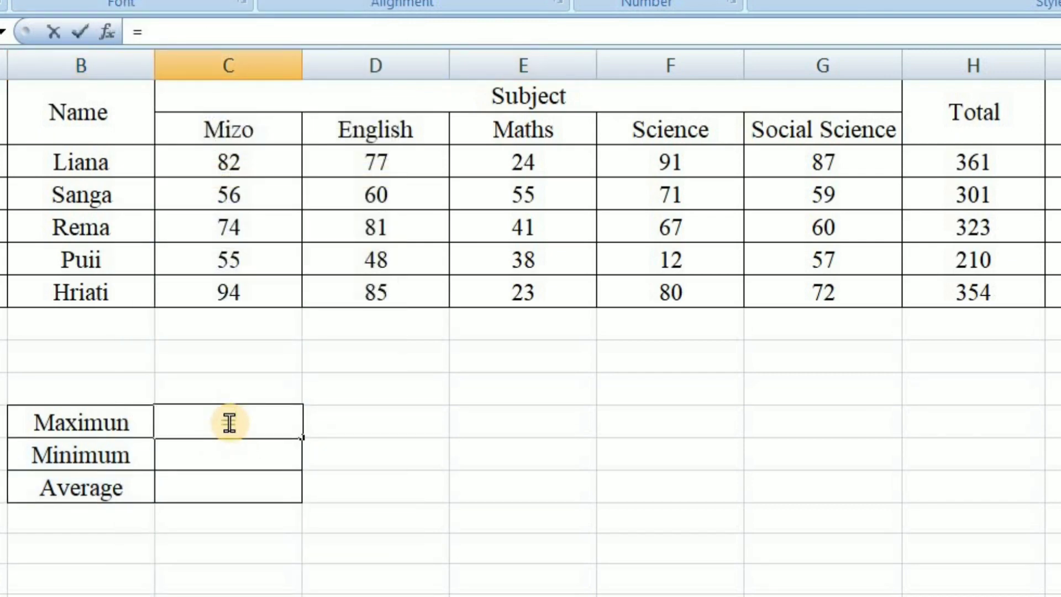
{"action": "type", "text": "m"}
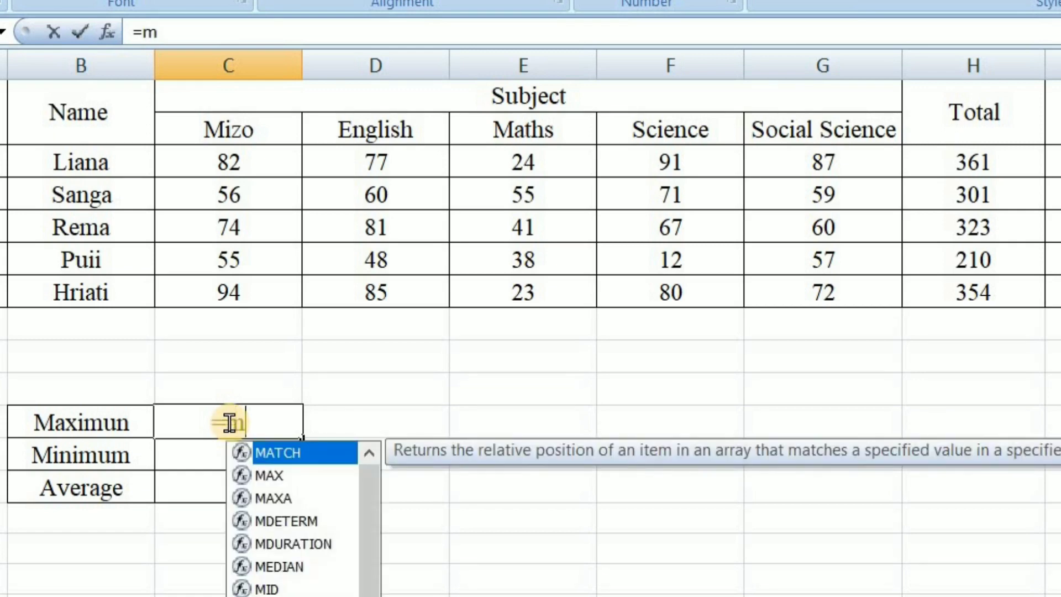
{"action": "type", "text": "ax"}
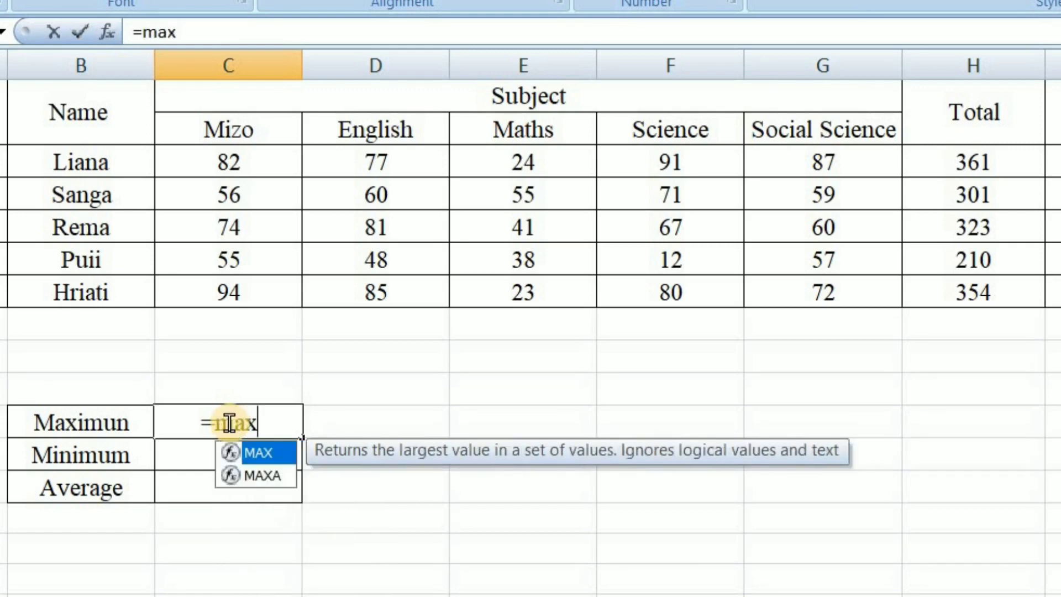
{"action": "type", "text": "("}
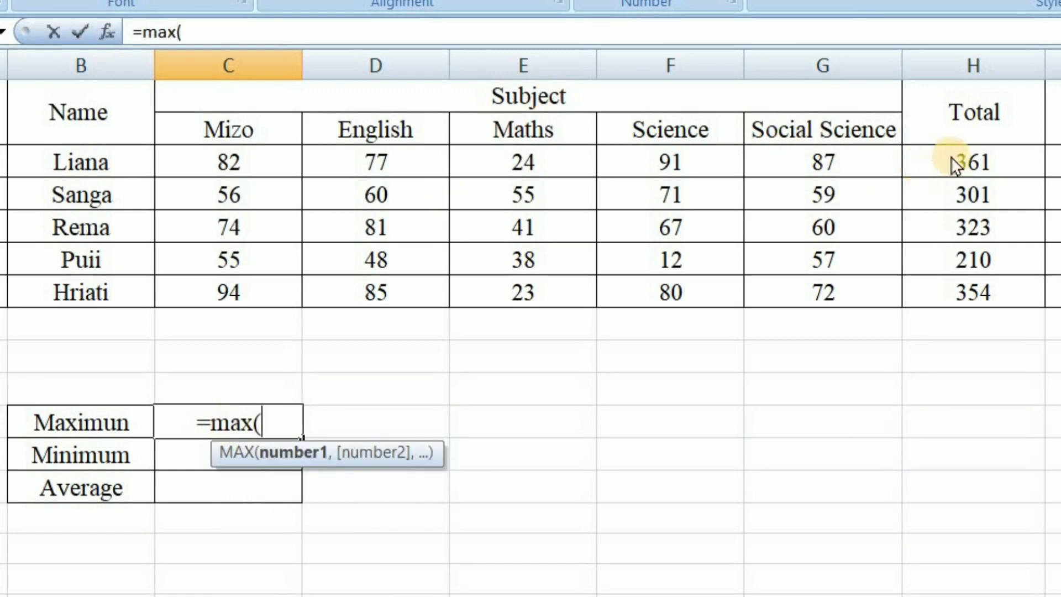
{"action": "left_click_drag", "start_coordinate": [960, 175], "coordinate": [963, 289]}
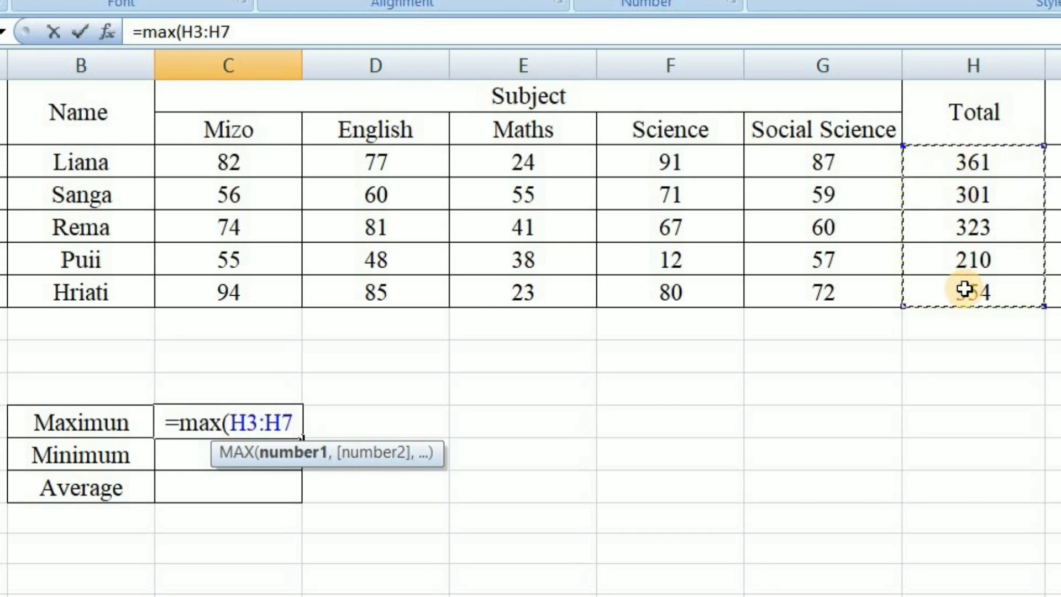
{"action": "type", "text": ")"}
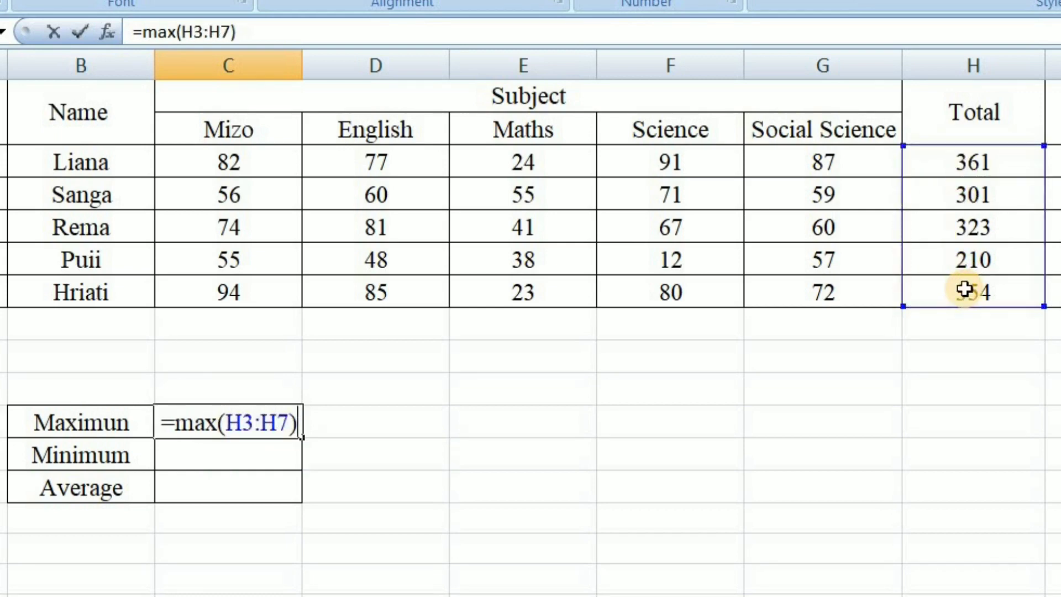
{"action": "key", "text": "Return"}
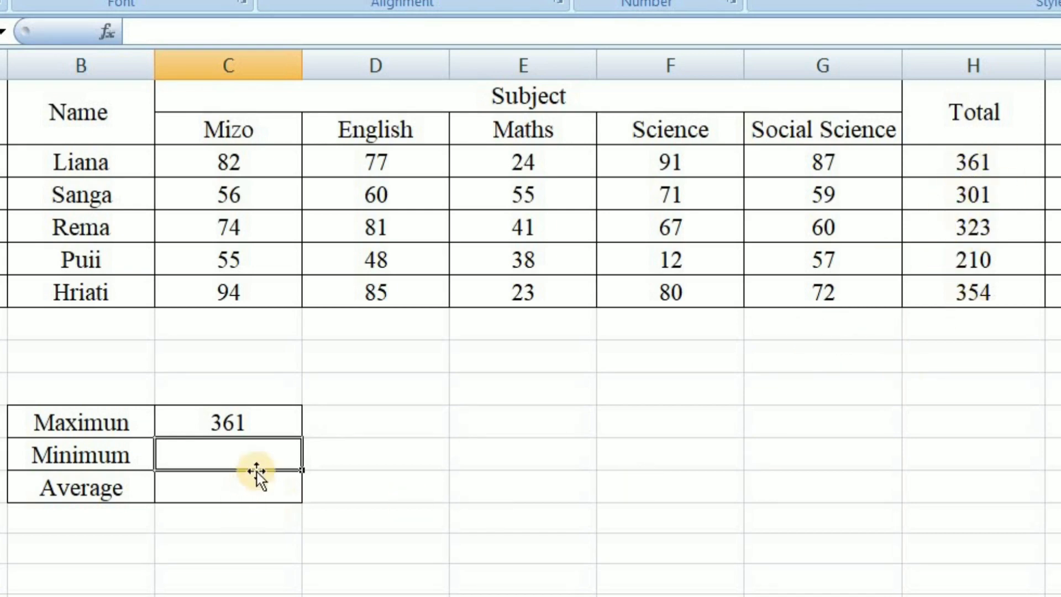
Step: Enter =min(H3:H7) in C12 to calculate the lowest student total
{"action": "type", "text": "="}
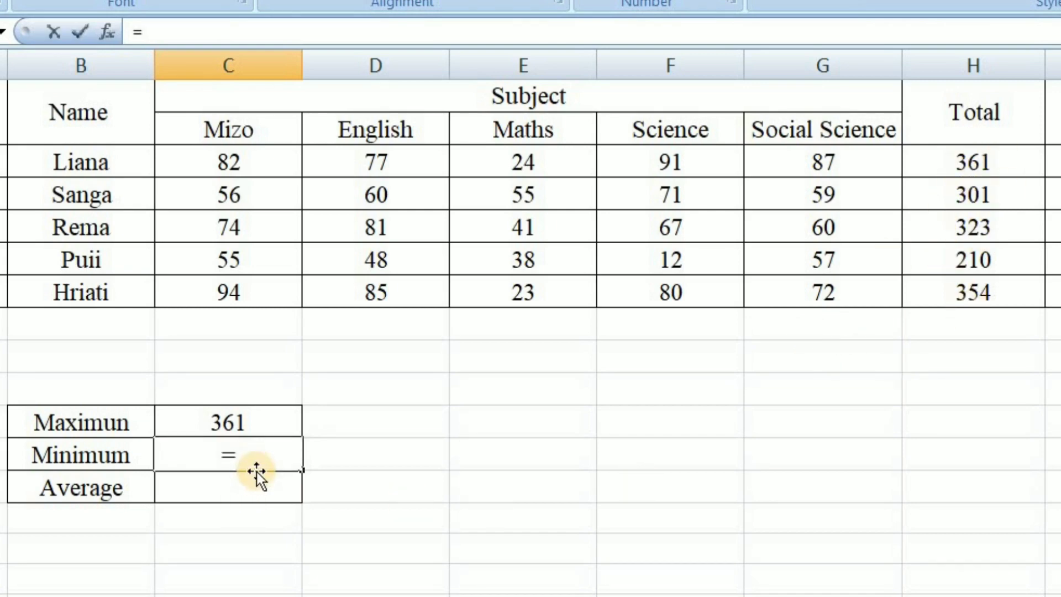
{"action": "type", "text": "min("}
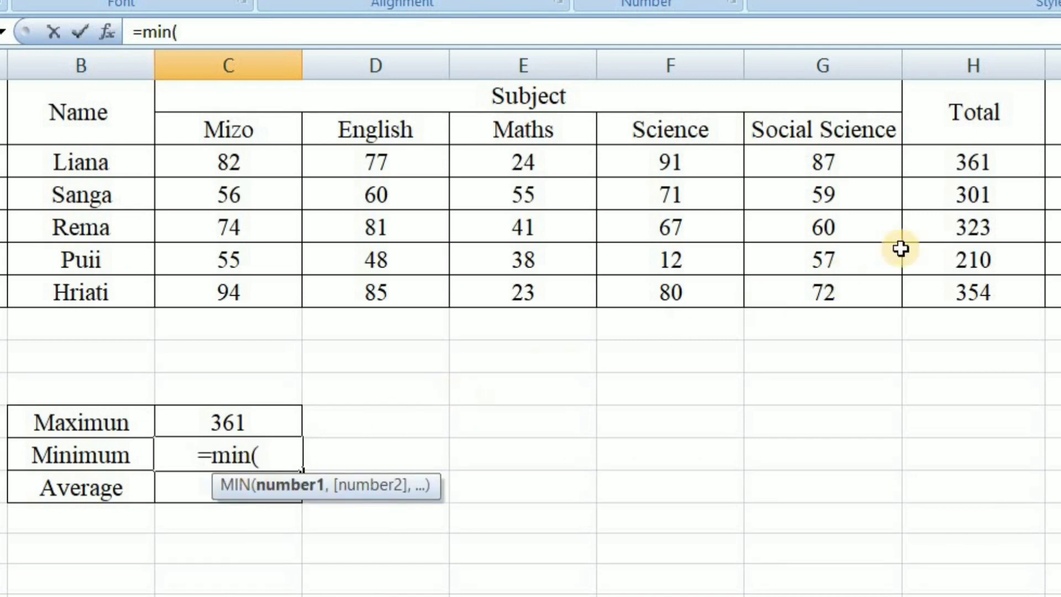
{"action": "left_click_drag", "start_coordinate": [972, 163], "coordinate": [984, 300]}
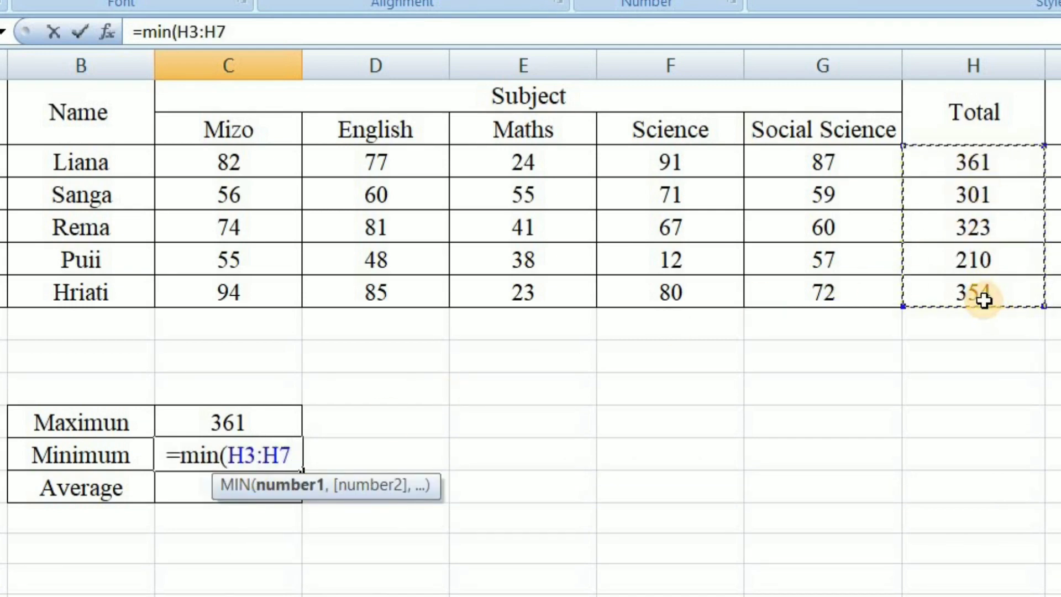
{"action": "type", "text": ")"}
{"action": "key", "text": "Return"}
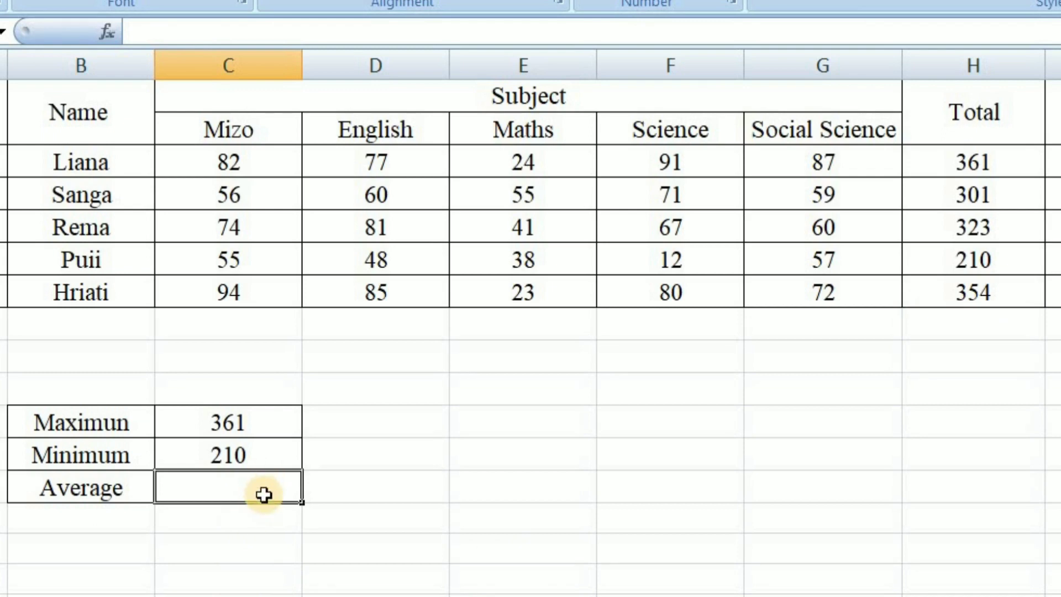
Step: Enter =average(H3:H7) in C13 to calculate the average of the student totals
{"action": "type", "text": "=aver"}
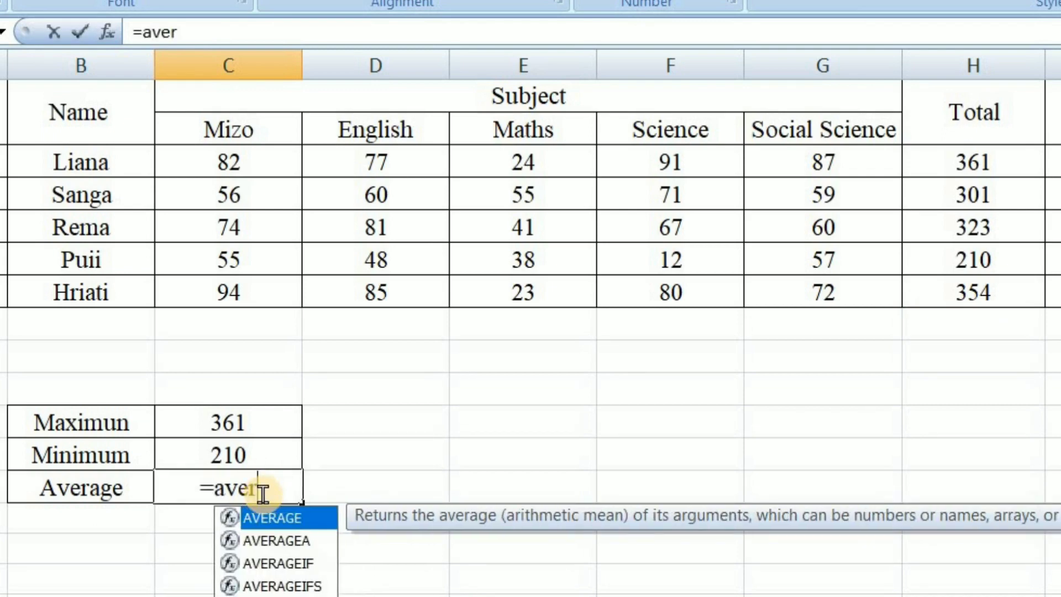
{"action": "type", "text": "age("}
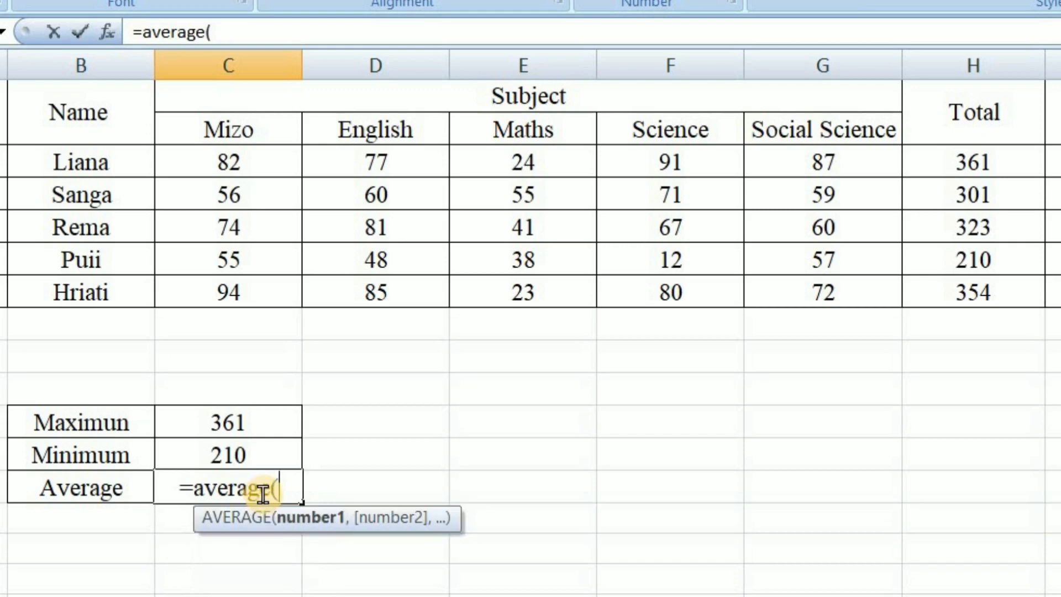
{"action": "left_click_drag", "start_coordinate": [972, 157], "coordinate": [987, 294]}
{"action": "type", "text": ")"}
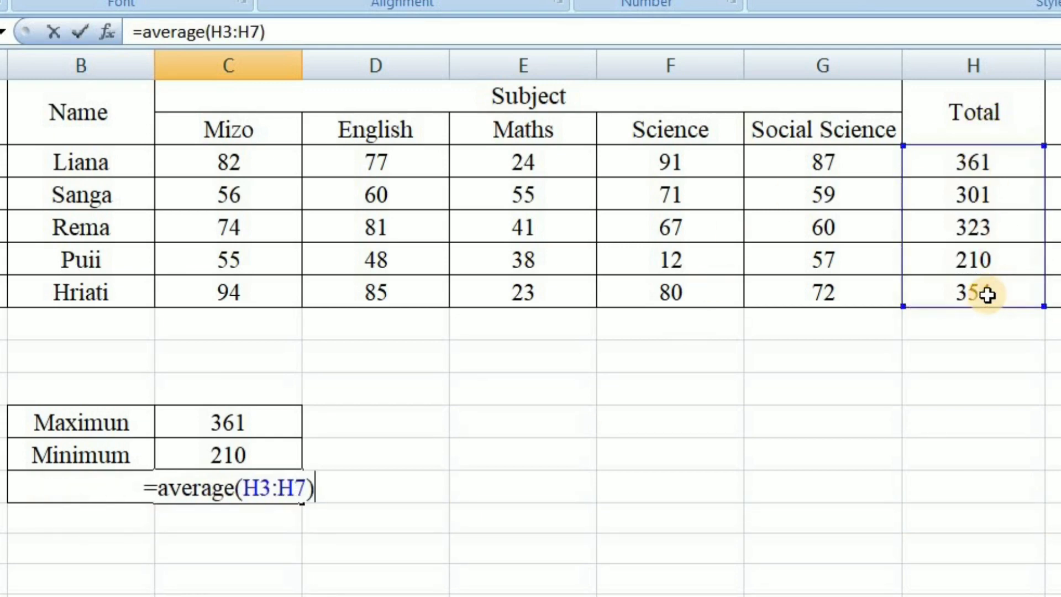
{"action": "key", "text": "Return"}
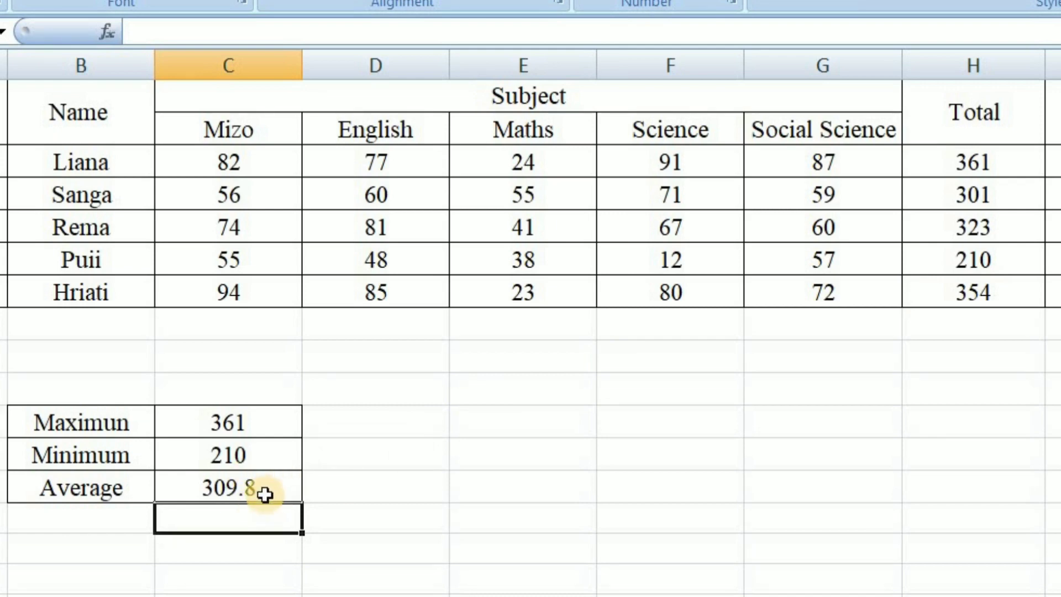